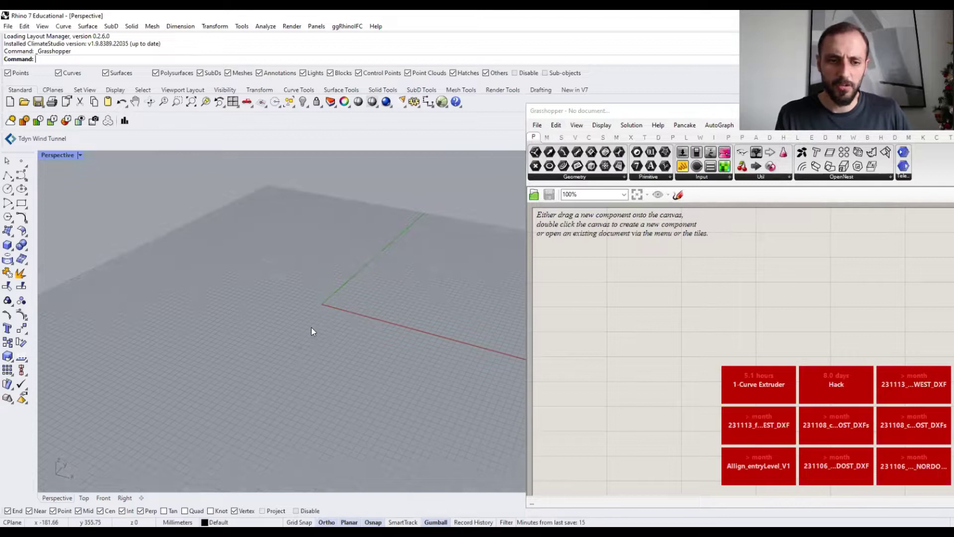
Draw a straight polyline parallel to the green Y axis, on its negative X side
right_drag(311, 327, 310, 352)
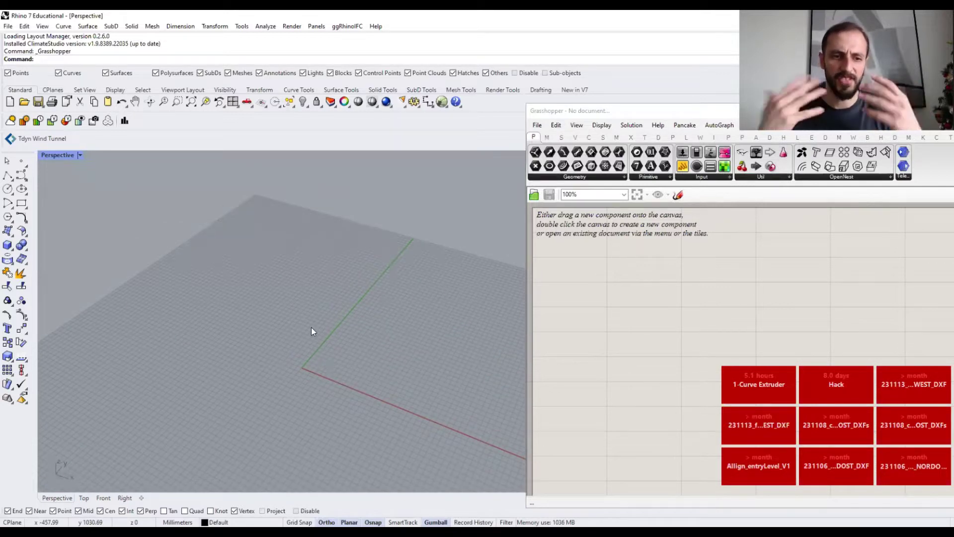
click(8, 177)
click(314, 218)
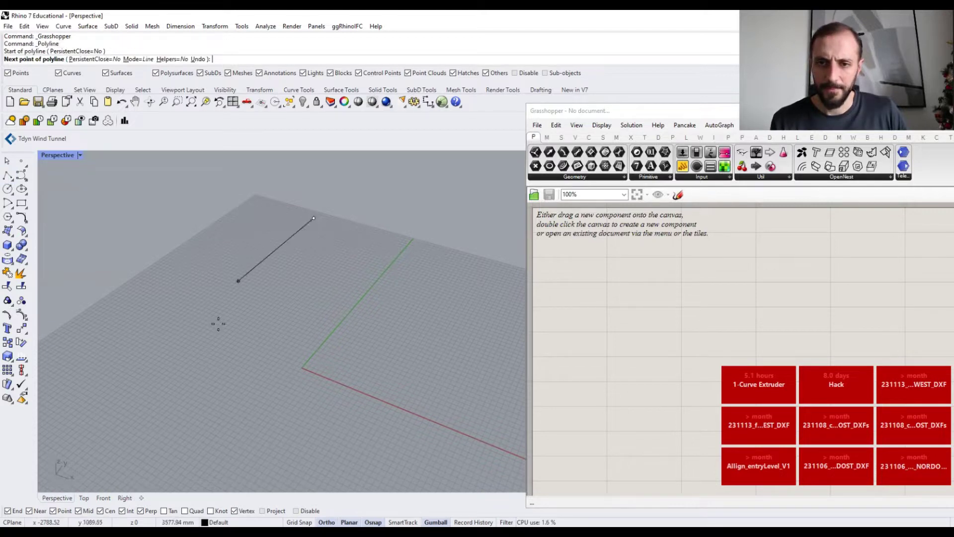
click(145, 356)
key(Return)
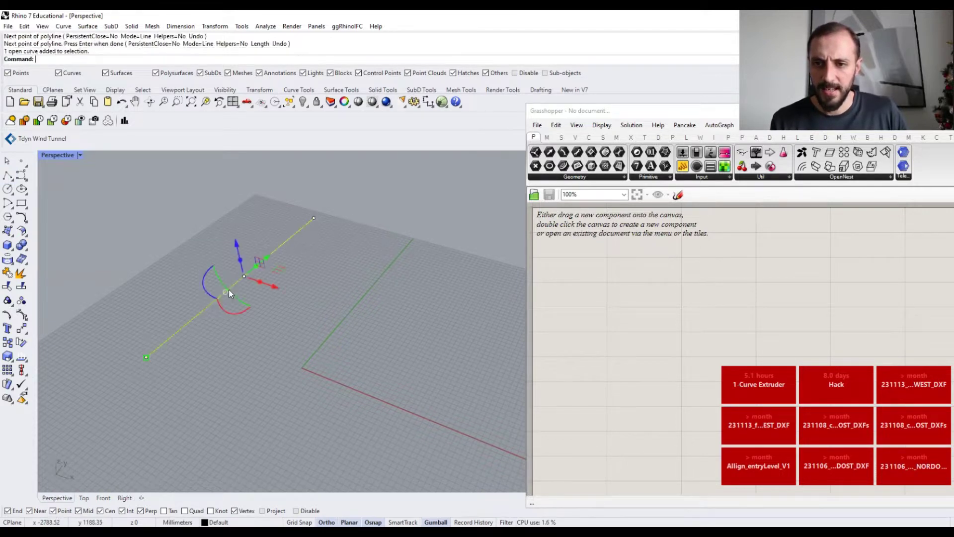
Rotate the new line freely about the X direction with Ortho off so that it slopes out of the ground plane
drag(232, 313, 222, 309)
key(F8)
click(361, 326)
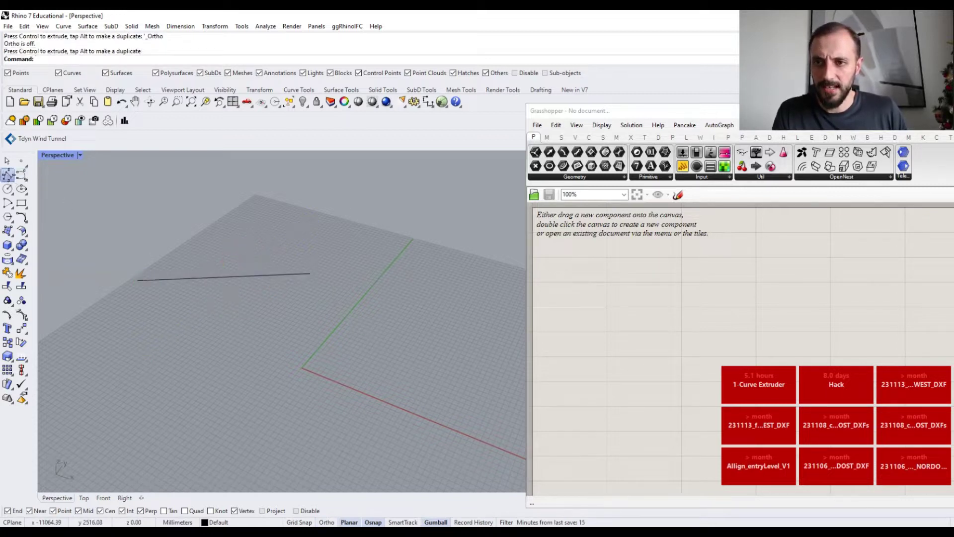
Draw a second straight polyline on the positive X side, with Ortho on, parallel to the Y axis and crossing the X axis
click(7, 175)
click(416, 293)
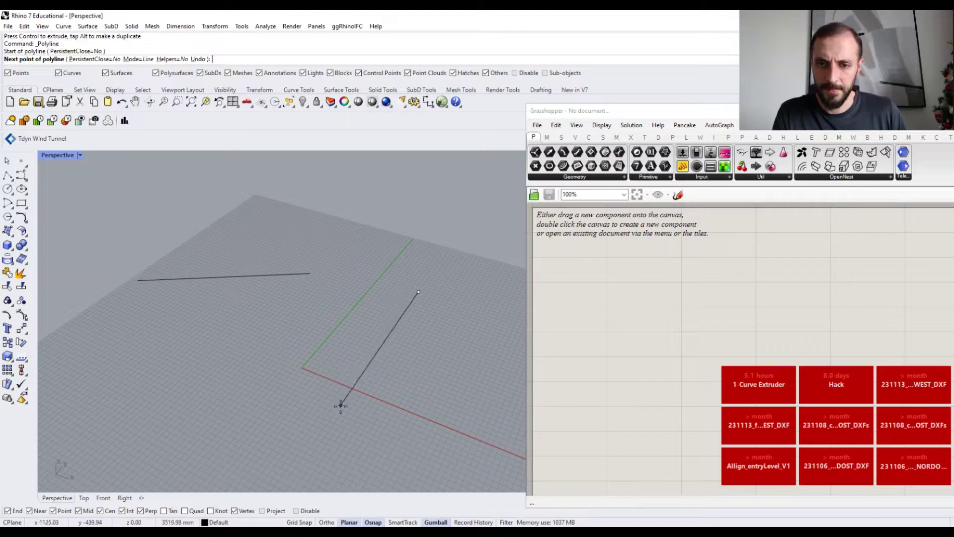
key(F8)
click(300, 416)
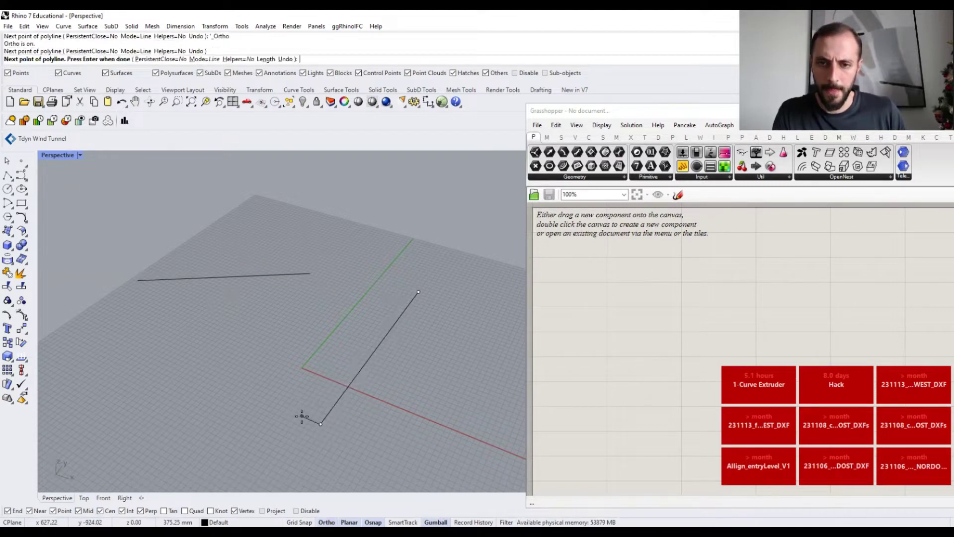
key(Return)
Rotate the second line freely about the X direction with Ortho off, tilting it opposite to the first line
right_drag(370, 347, 364, 327)
click(364, 327)
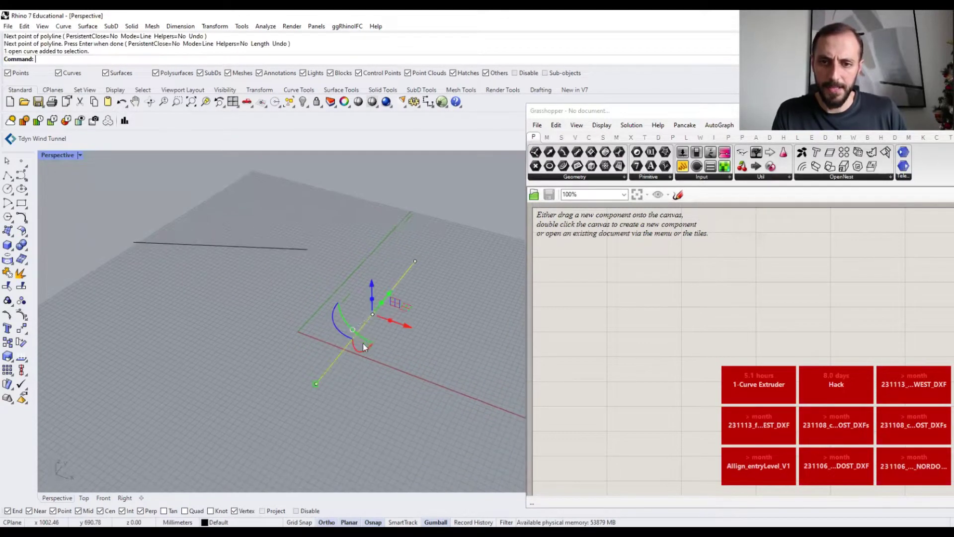
mouse_move(364, 351)
mouse_down()
mouse_move(381, 343)
mouse_move(370, 345)
mouse_up()
key(F8)
click(310, 323)
right_drag(348, 295, 295, 337)
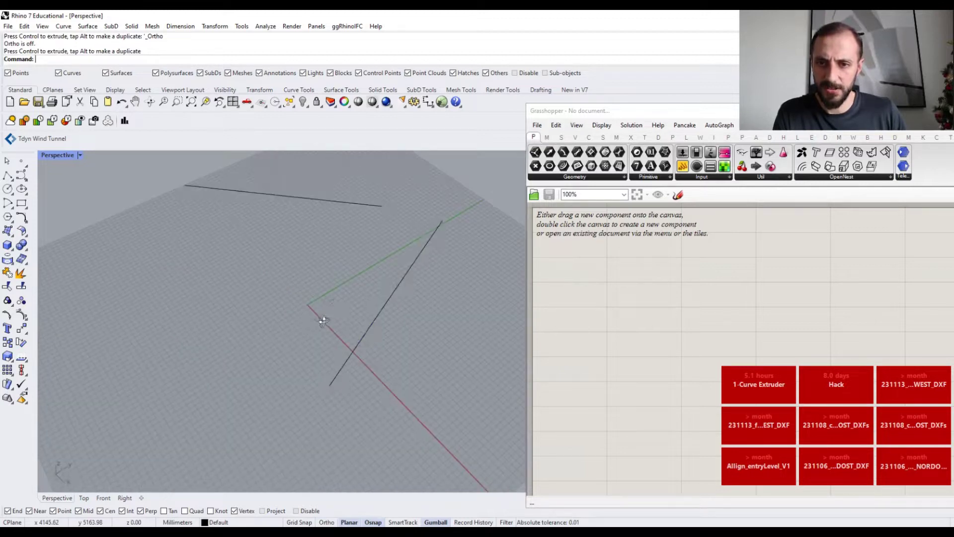
mouse_move(342, 304)
right_down()
mouse_move(331, 303)
mouse_move(343, 287)
right_up()
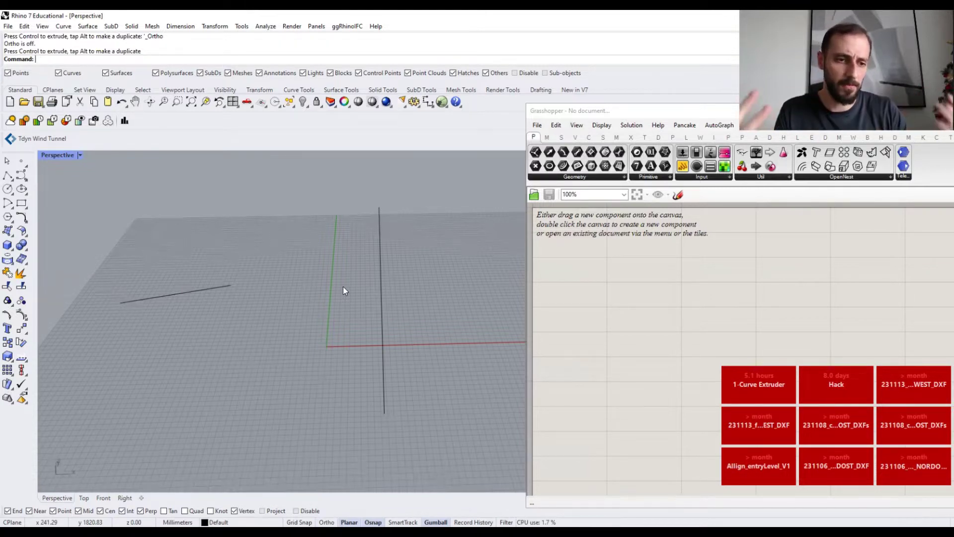
right_drag(343, 290, 280, 281)
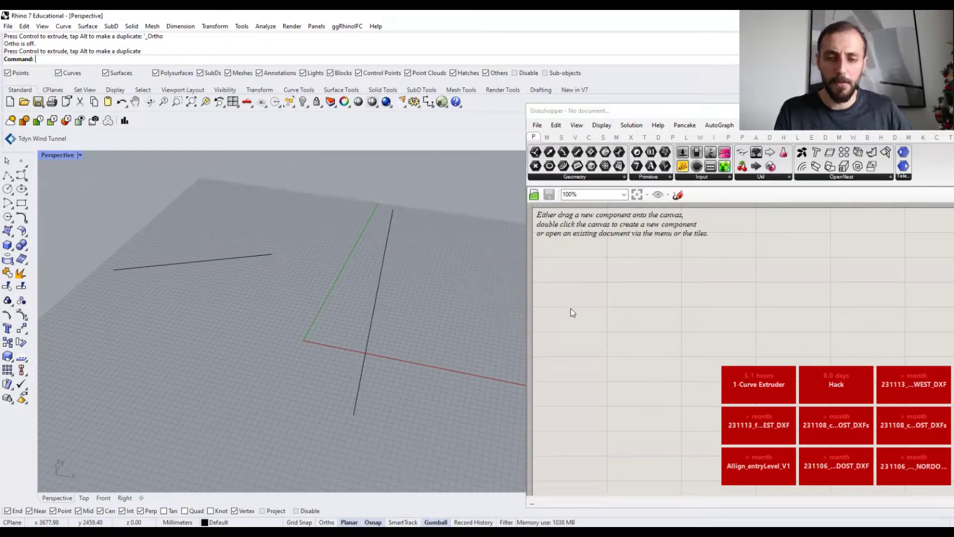
Add a Curve parameter to the Grasshopper canvas and reference the first line, on the negative X side, in it
double_click(579, 281)
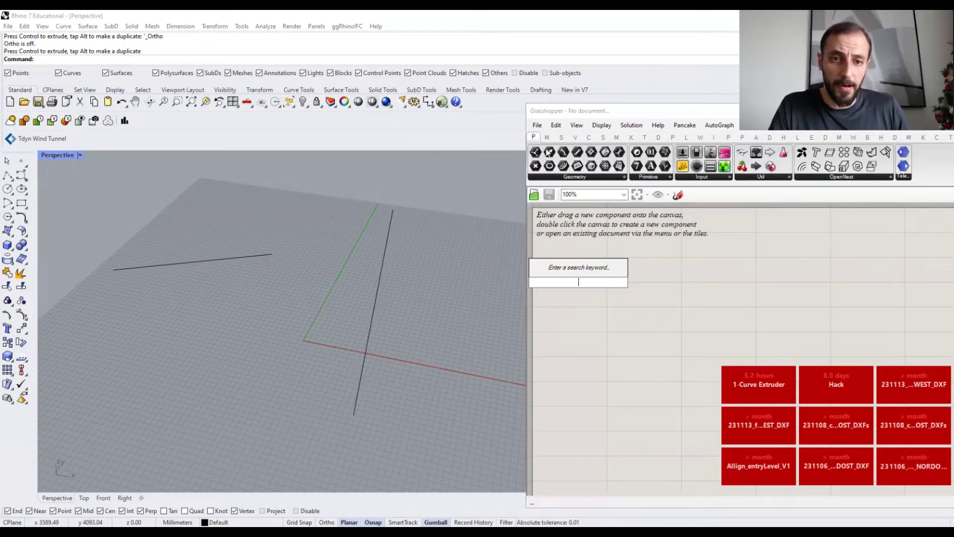
click(575, 178)
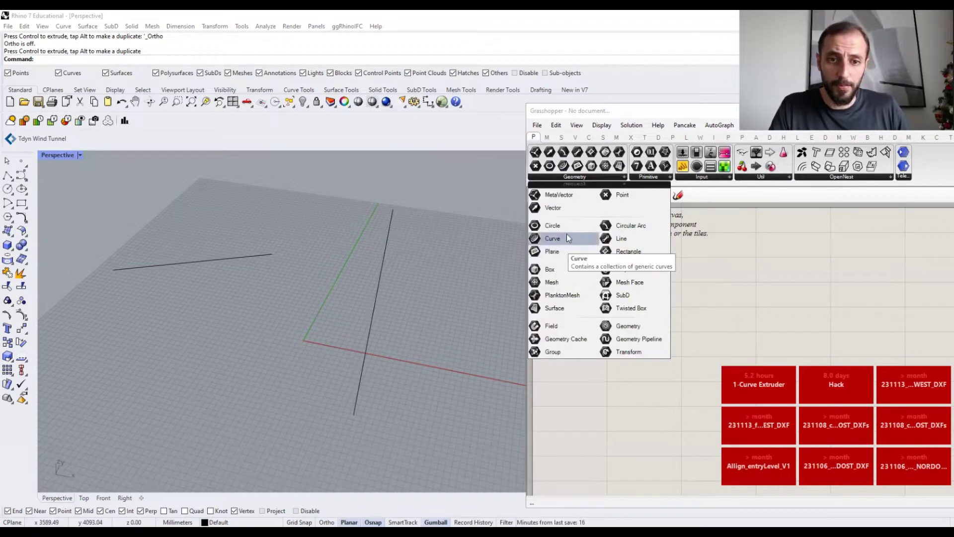
drag(568, 241, 593, 288)
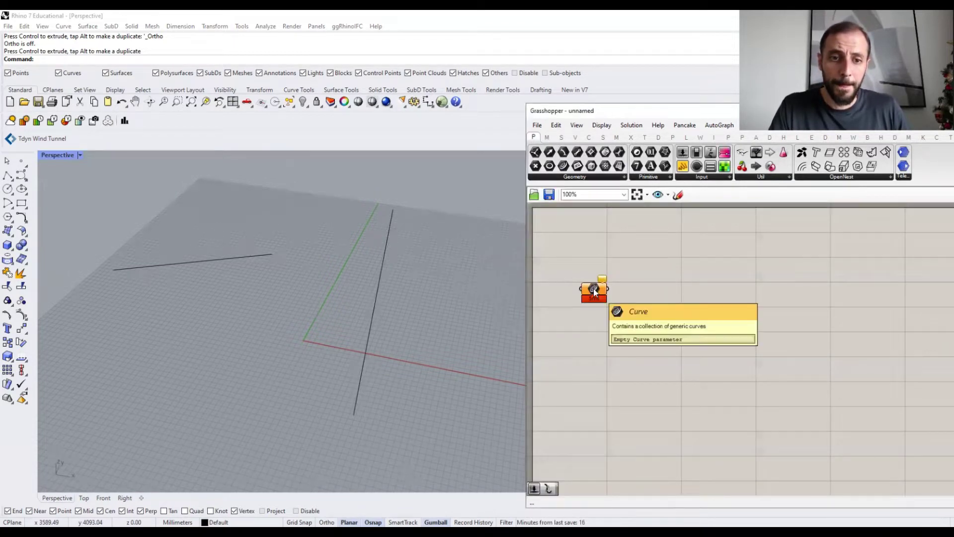
right_click(593, 288)
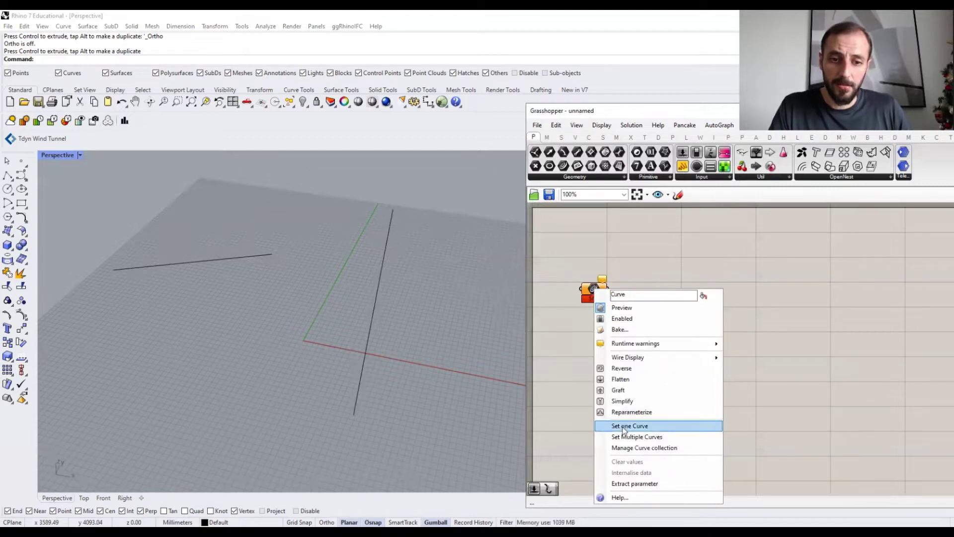
click(199, 261)
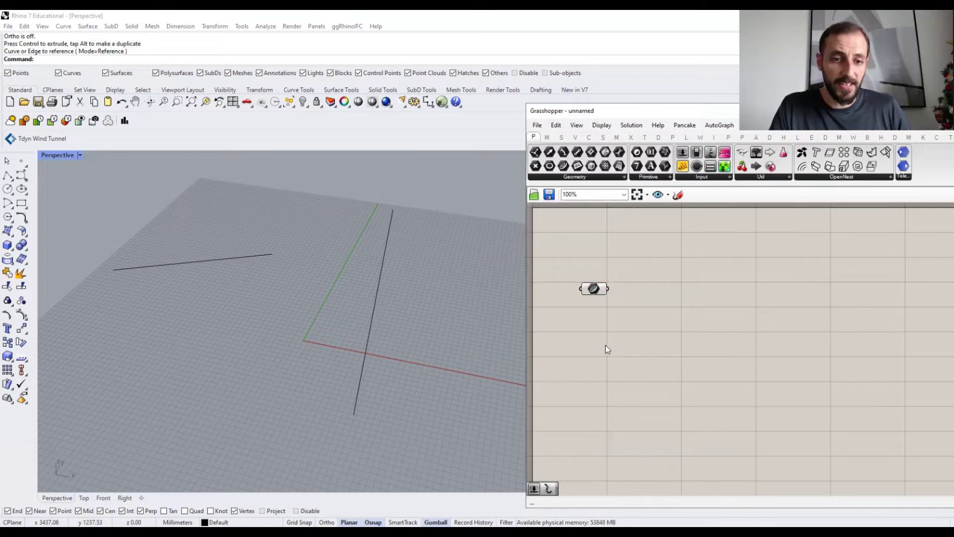
Add another Curve parameter below the first and reference the second line, crossing the X axis, in it
double_click(606, 347)
text(curve)
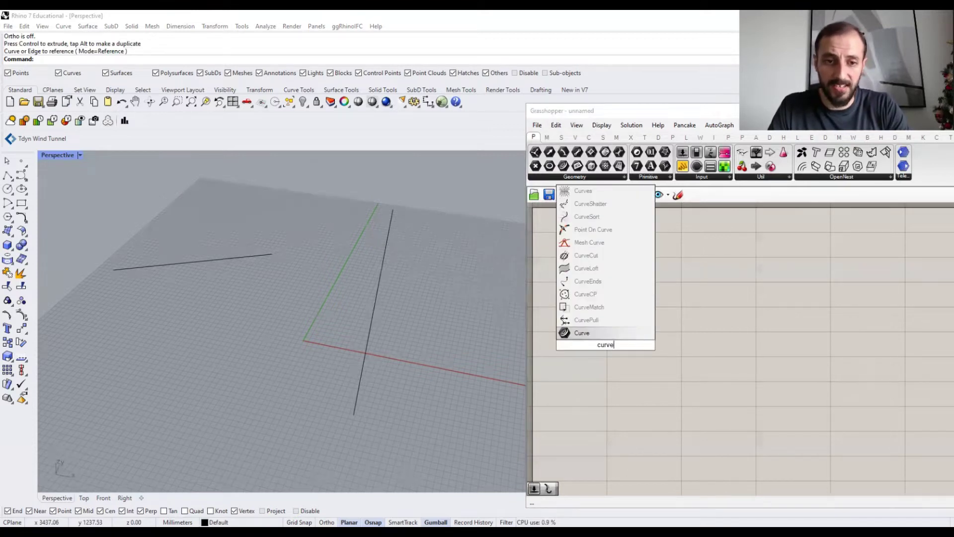
key(Return)
right_click(605, 345)
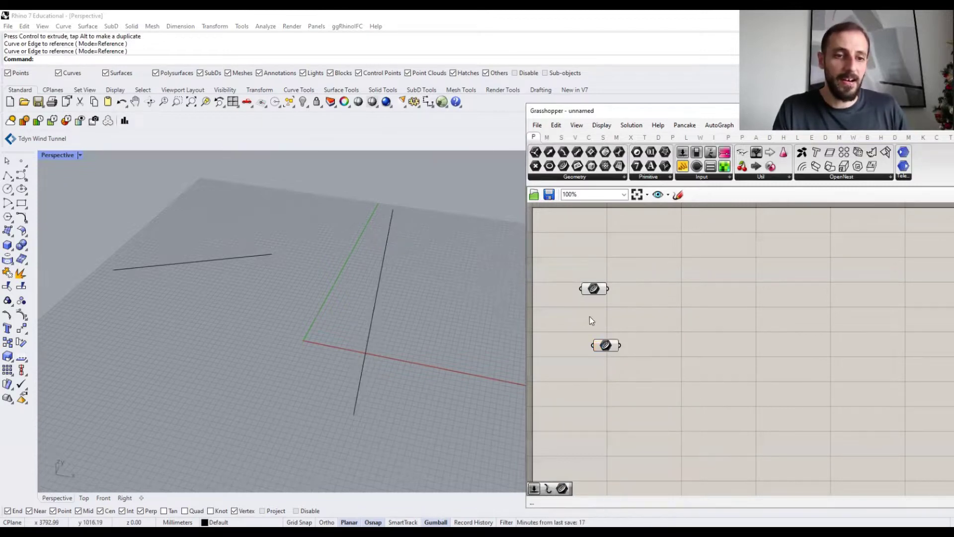
click(376, 298)
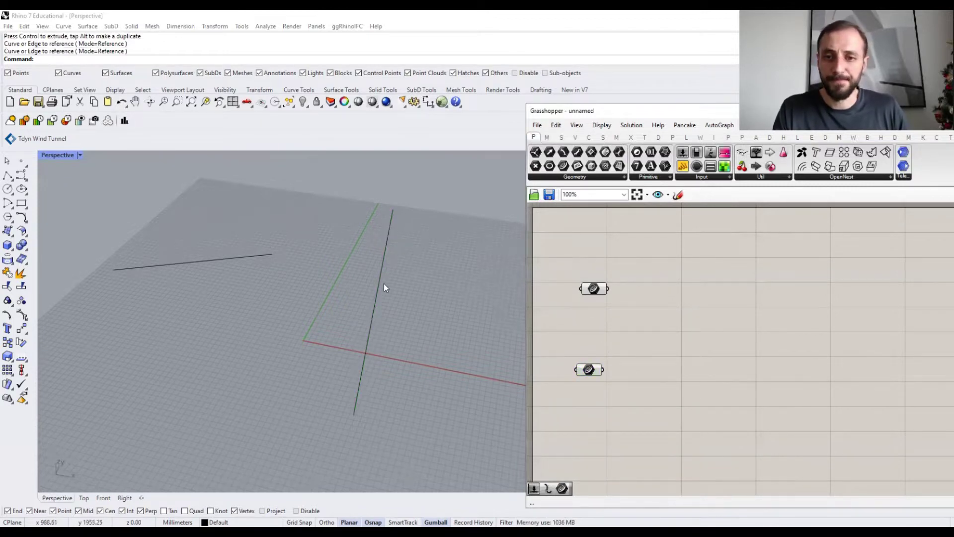
Space the two Curve parameters further apart vertically on the canvas
mouse_move(330, 280)
right_down()
mouse_move(311, 272)
mouse_move(332, 281)
mouse_move(298, 305)
mouse_move(321, 285)
right_up()
right_drag(151, 258, 131, 264)
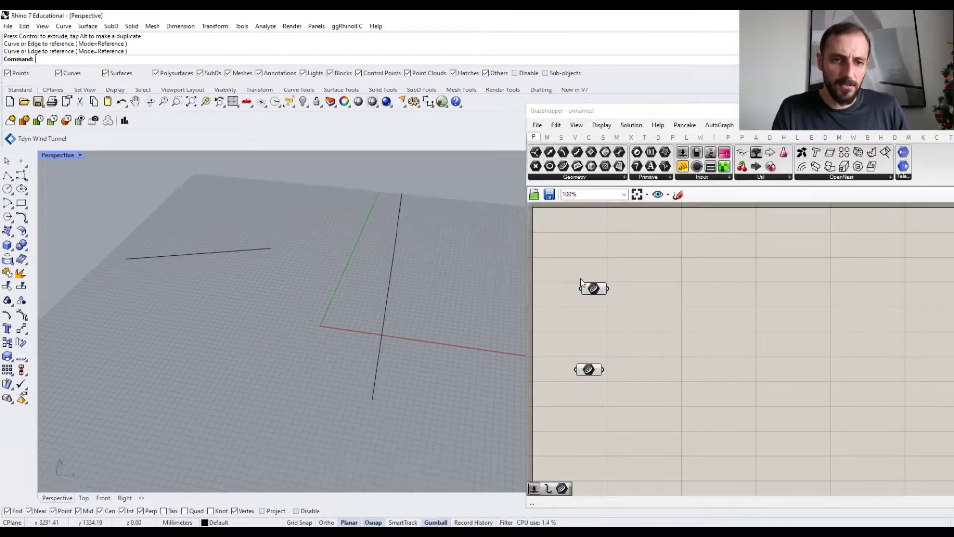
drag(592, 292, 585, 288)
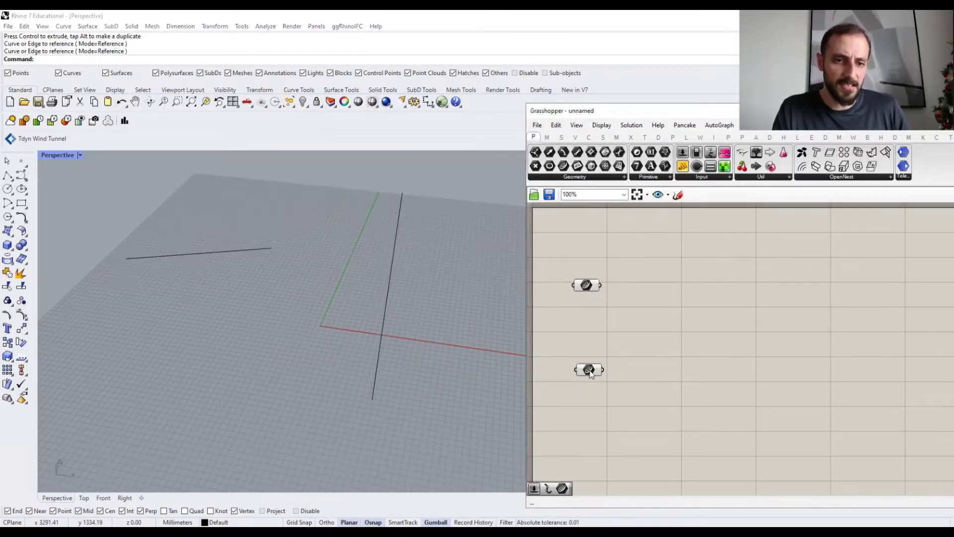
drag(590, 369, 591, 377)
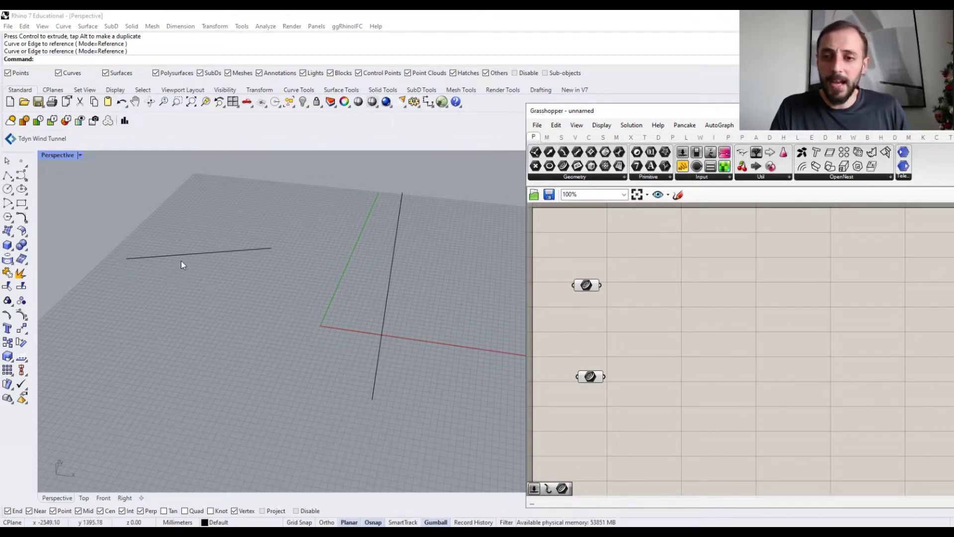
Draw a polyline in Rhino connecting the near endpoints of the two tilted lines
click(622, 69)
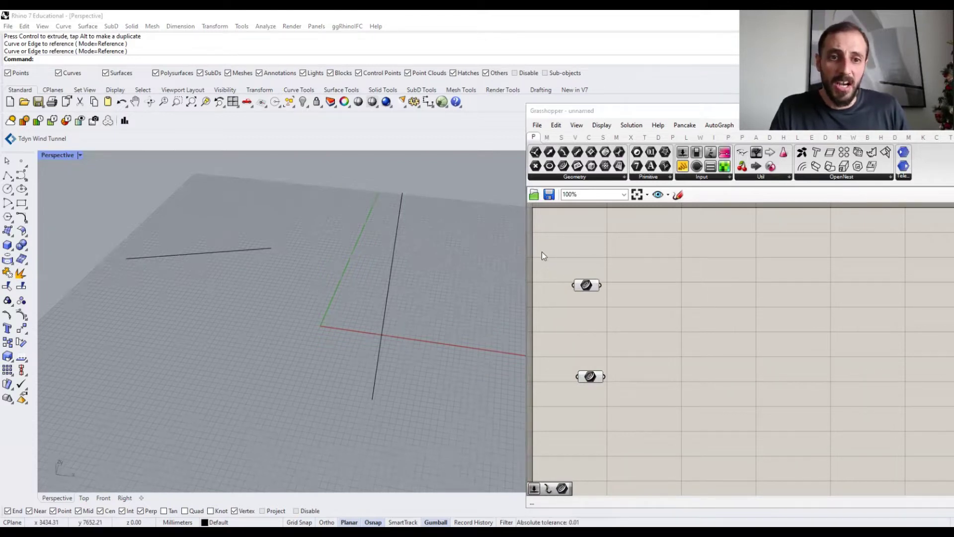
click(8, 176)
click(127, 258)
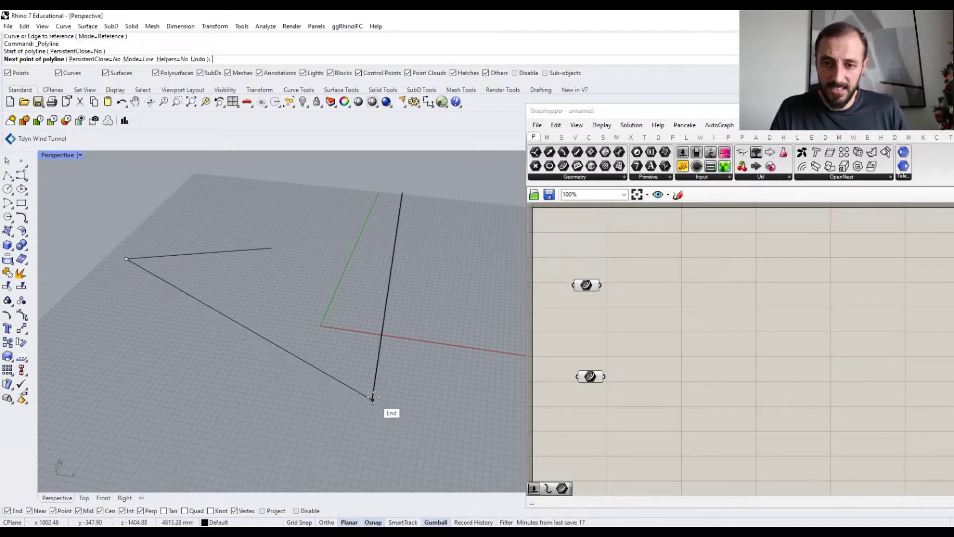
click(372, 399)
key(Return)
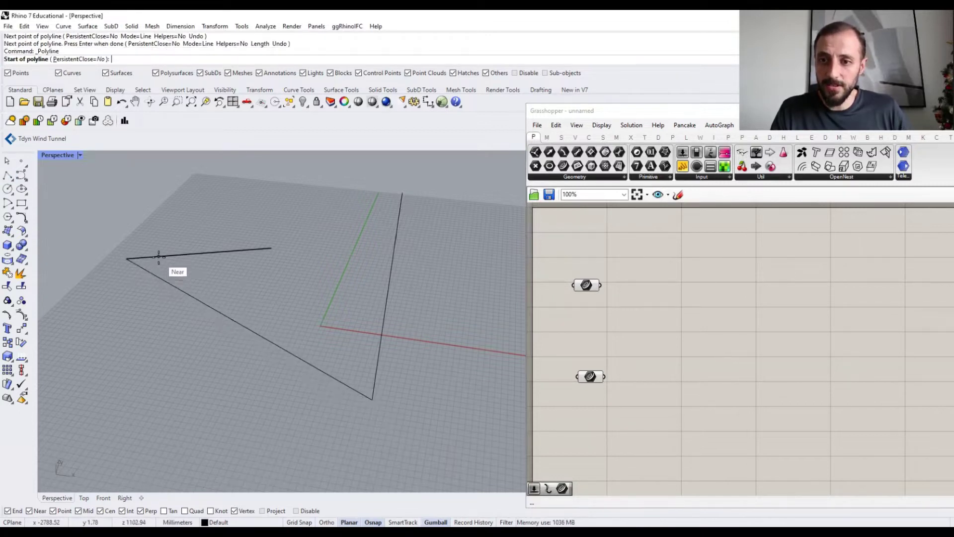
Draw three more connecting polylines between roughly evenly spaced intermediate points on the two tilted lines
click(158, 256)
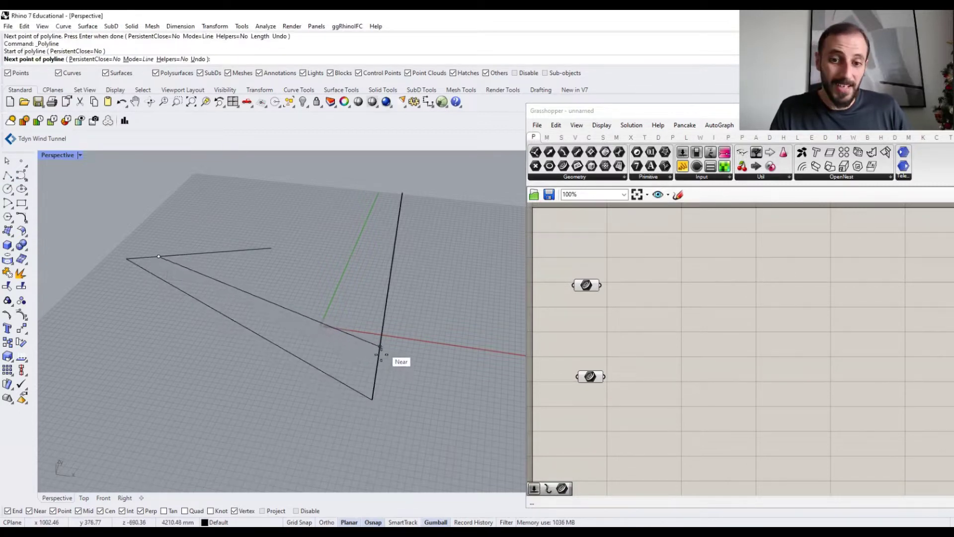
click(377, 371)
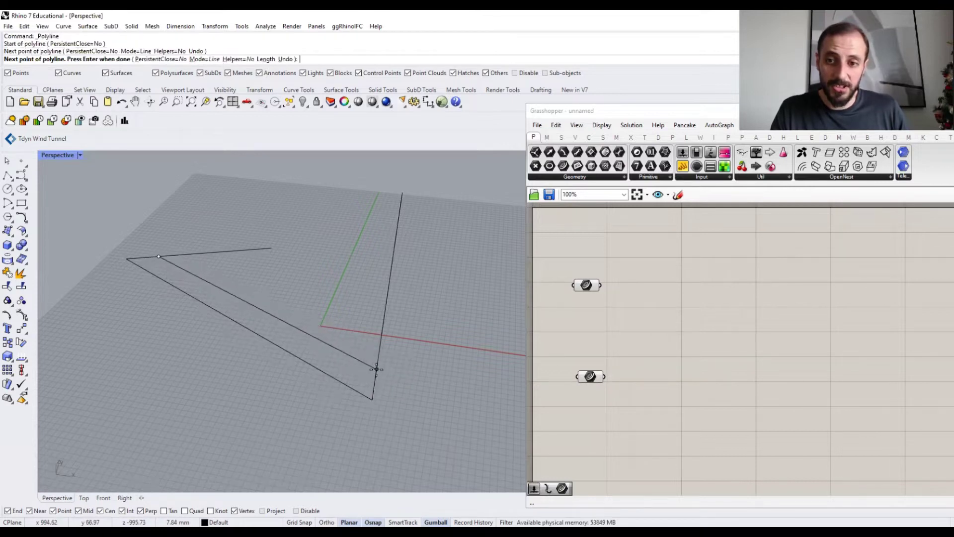
key(Return)
key(Return)
click(196, 254)
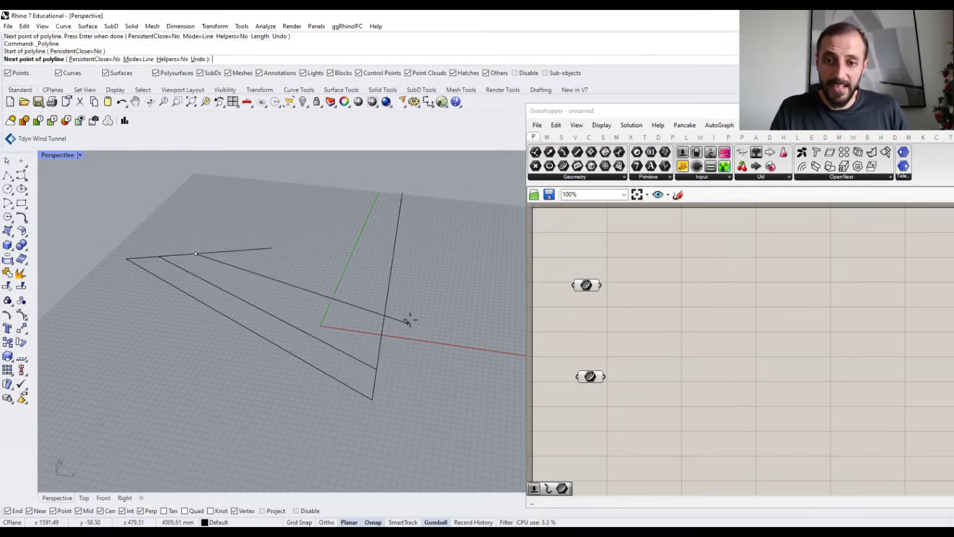
click(382, 329)
key(Return)
key(Return)
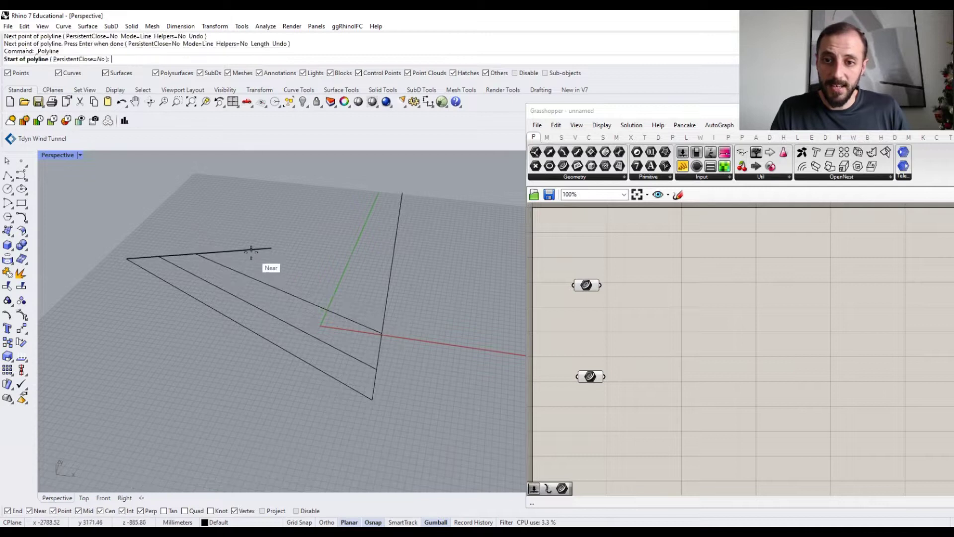
click(230, 252)
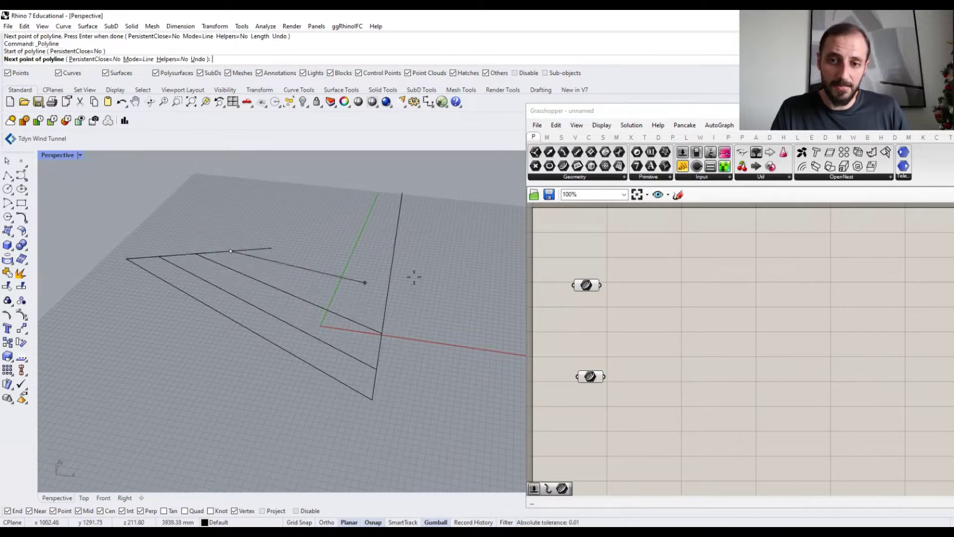
click(387, 295)
key(Return)
Draw a polyline connecting the far endpoints of the two tilted lines
key(Return)
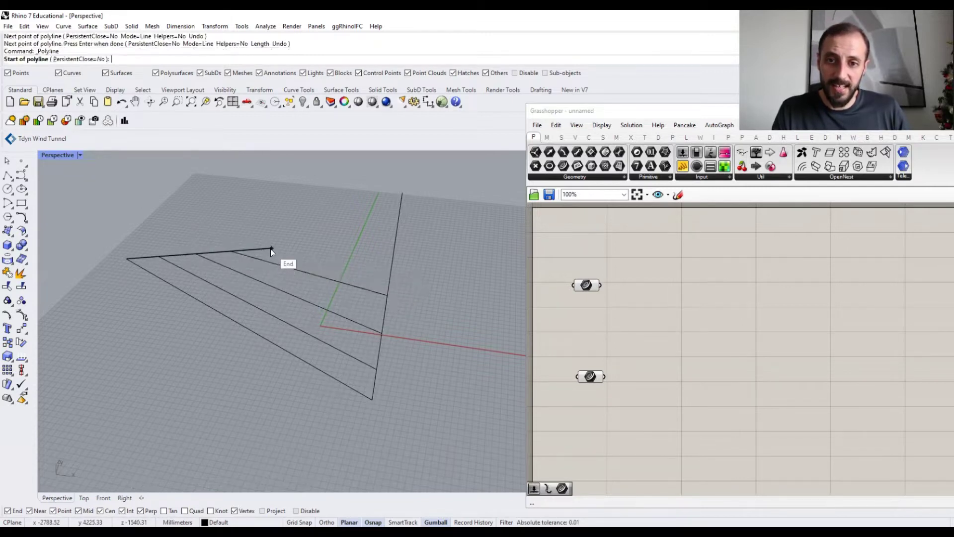
click(271, 248)
click(403, 192)
key(Return)
Select the five connecting lines and delete them, keeping only the two tilted lines
mouse_move(406, 230)
right_down()
mouse_move(298, 211)
mouse_move(318, 196)
mouse_move(408, 264)
mouse_move(415, 237)
right_up()
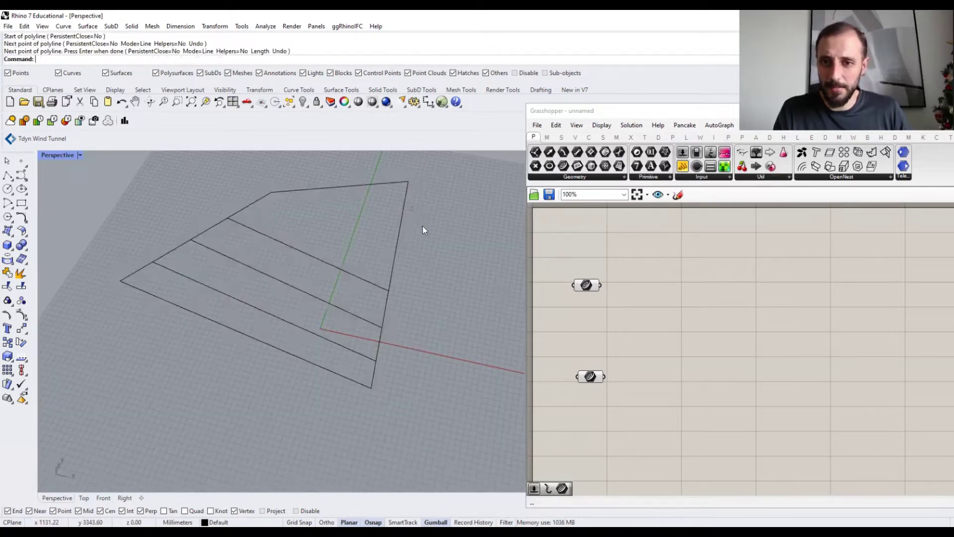
right_drag(379, 210, 344, 181)
drag(344, 181, 274, 389)
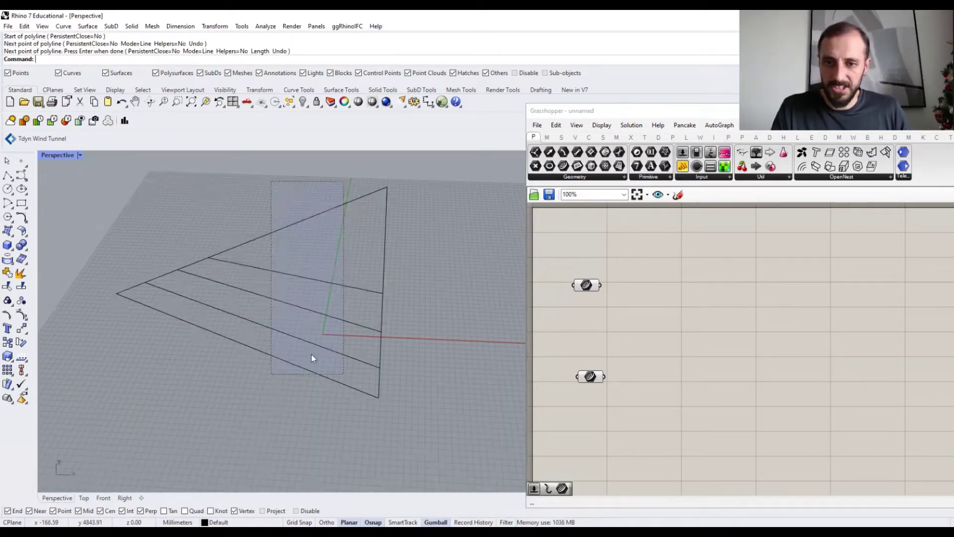
drag(297, 346, 297, 323)
key(Delete)
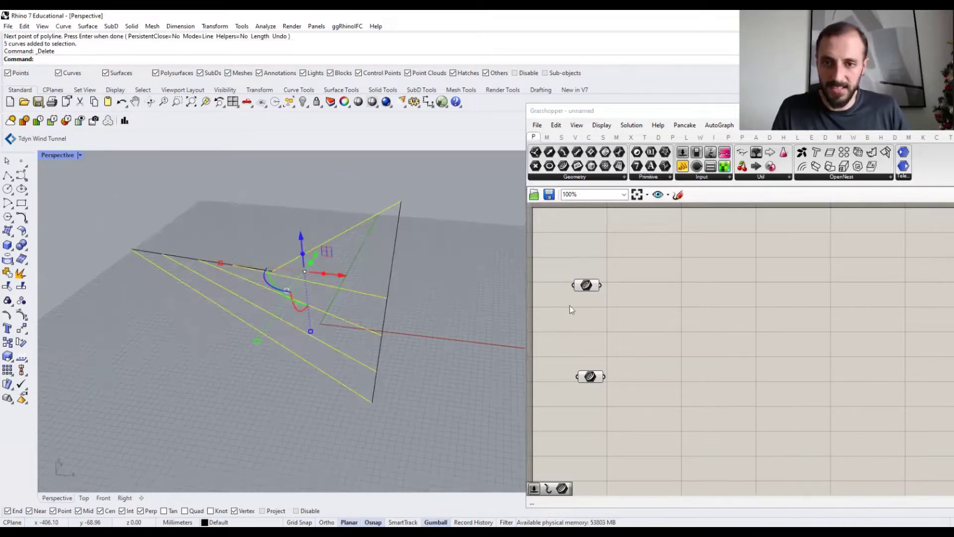
click(595, 381)
click(672, 316)
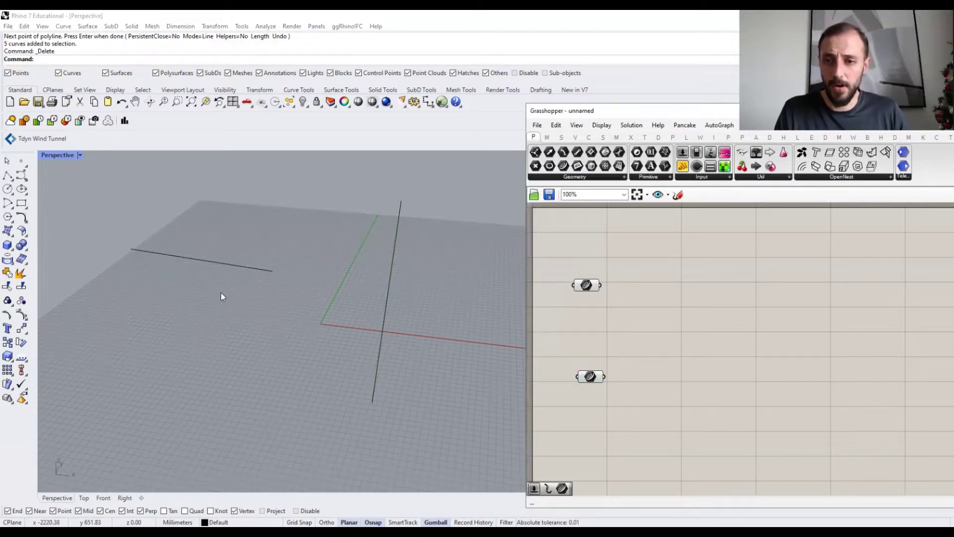
right_drag(221, 292, 125, 250)
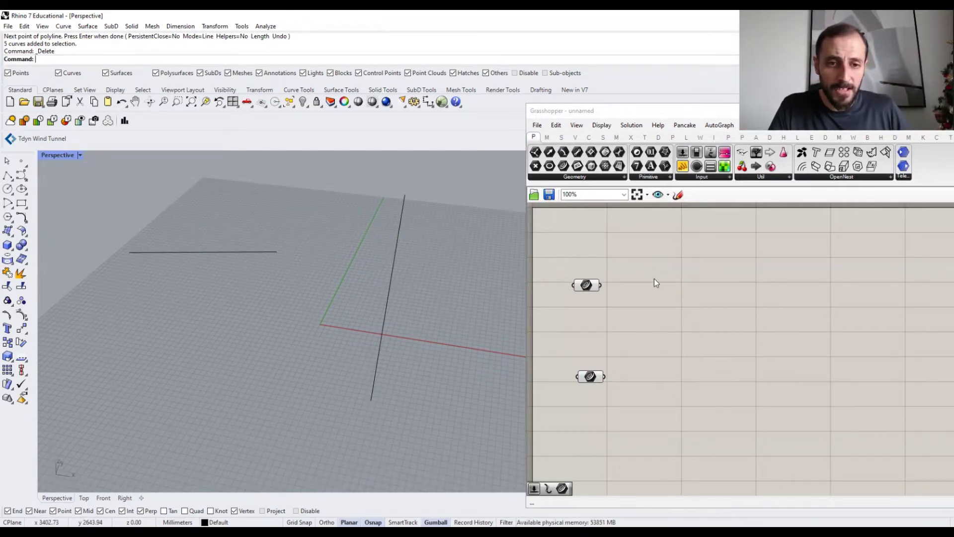
Add a Divide Curve component and connect the upper curve parameter to its Curve input
click(647, 254)
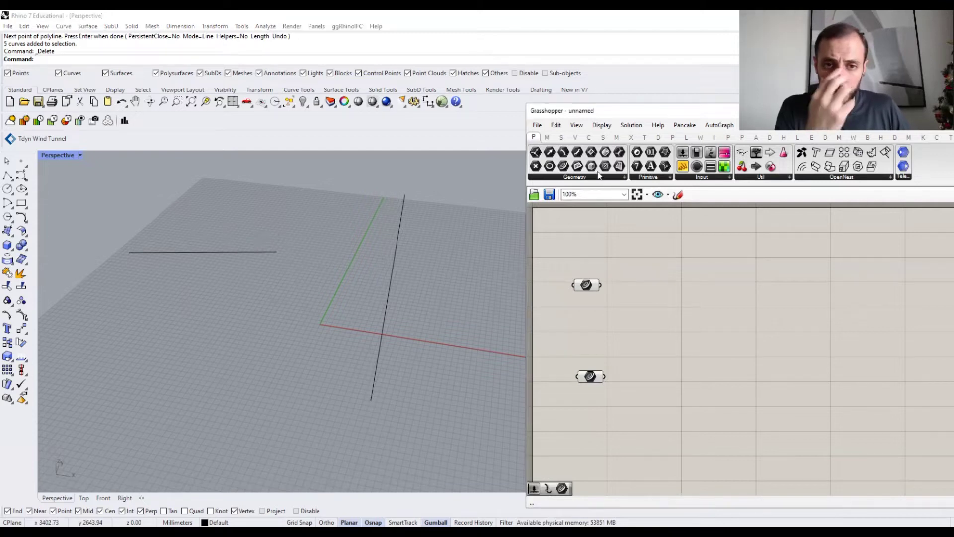
click(590, 139)
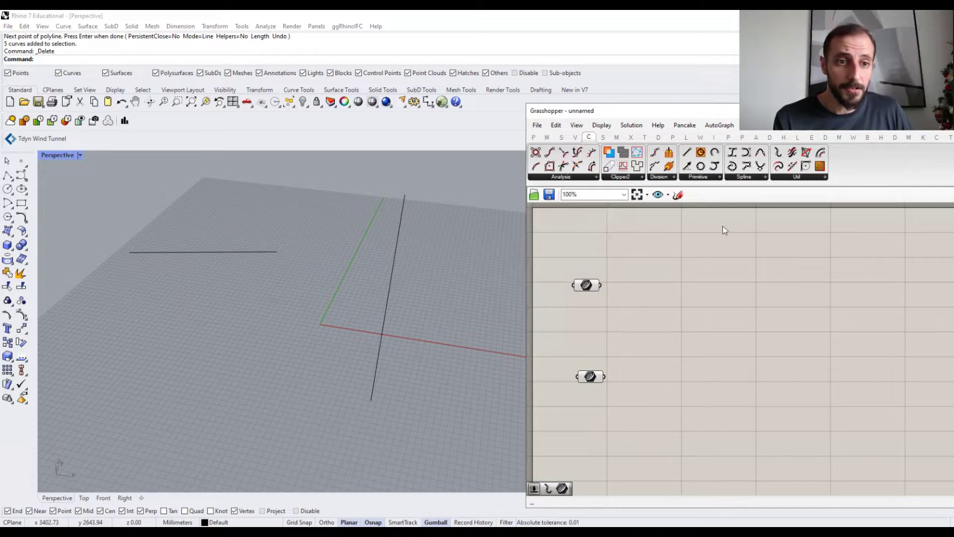
click(574, 179)
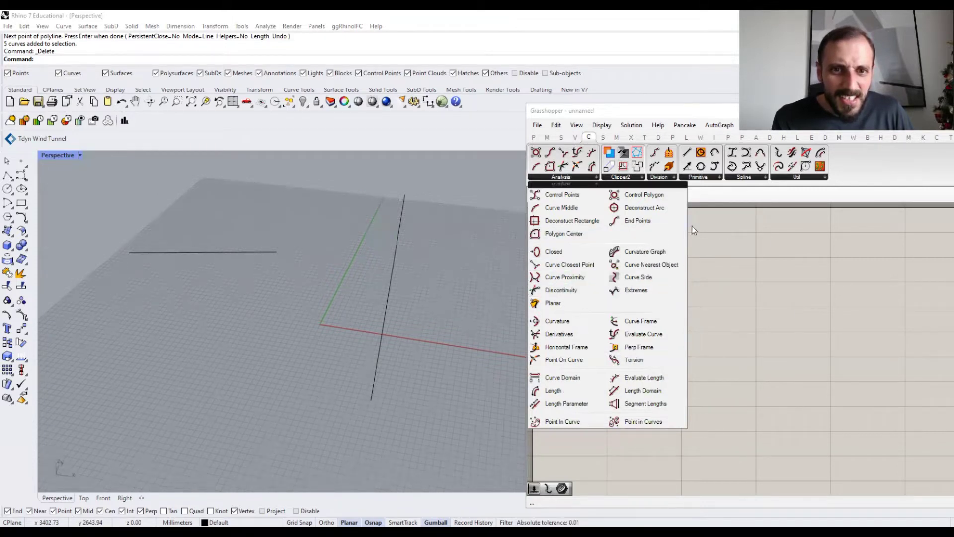
click(662, 180)
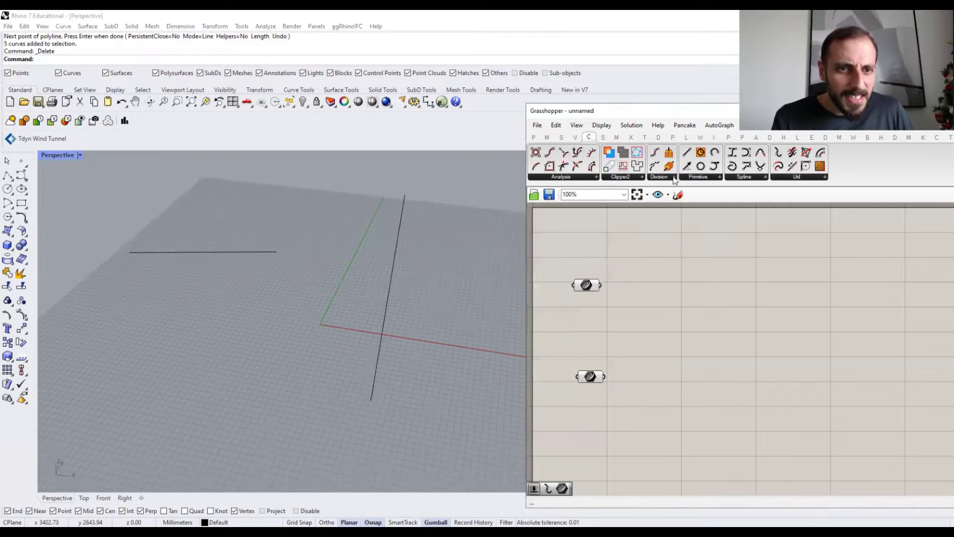
click(675, 178)
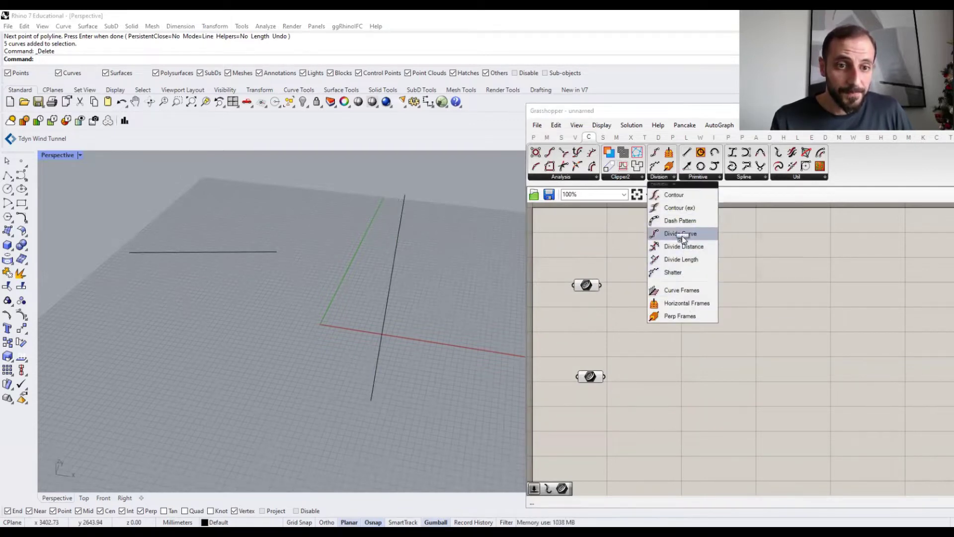
drag(681, 234, 662, 292)
drag(600, 285, 720, 298)
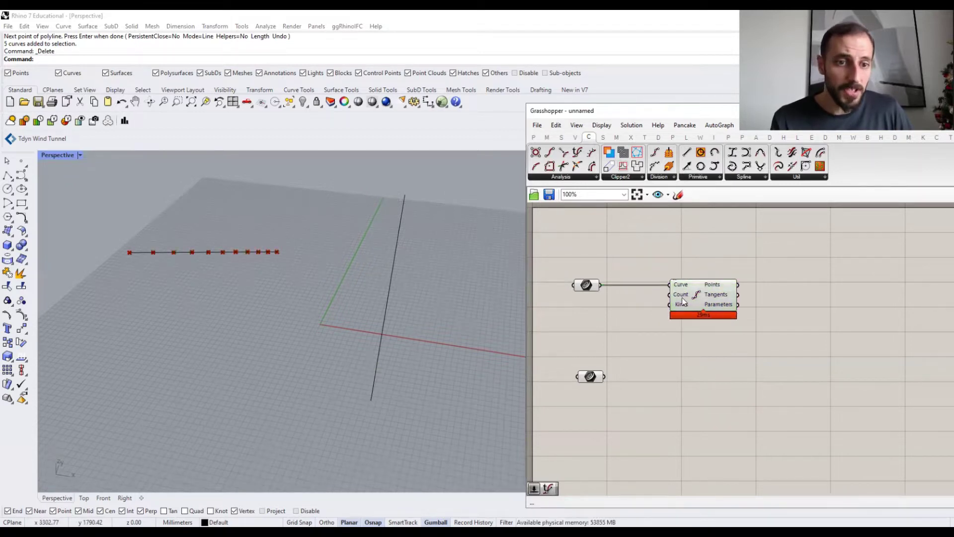
Add a number slider with value 15, connect it to the Count input of Divide Curve and shift the component to make room
mouse_move(682, 297)
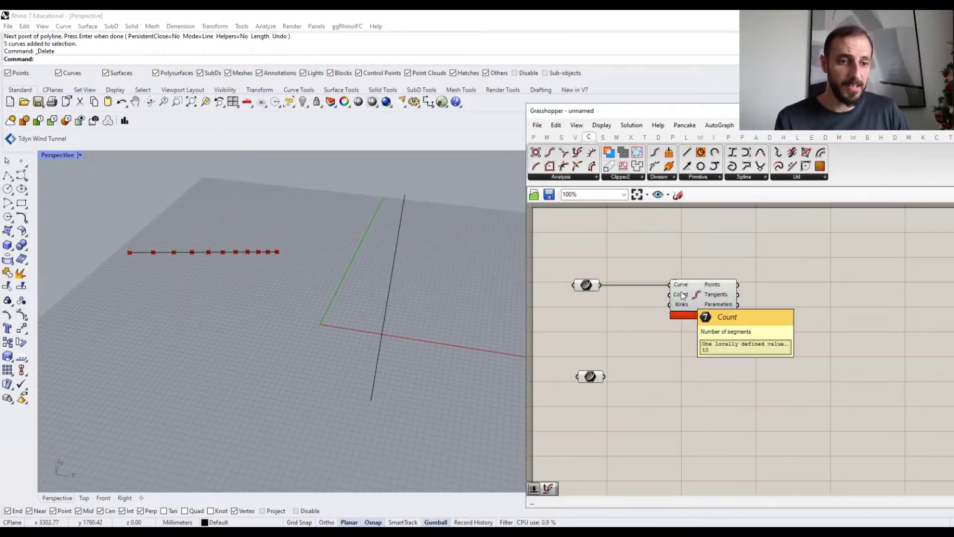
right_drag(682, 293, 677, 291)
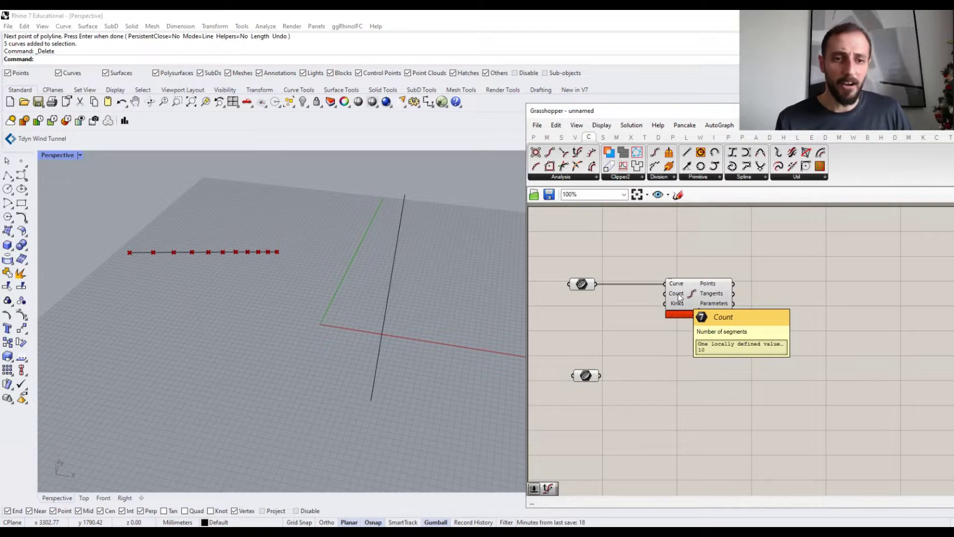
double_click(633, 305)
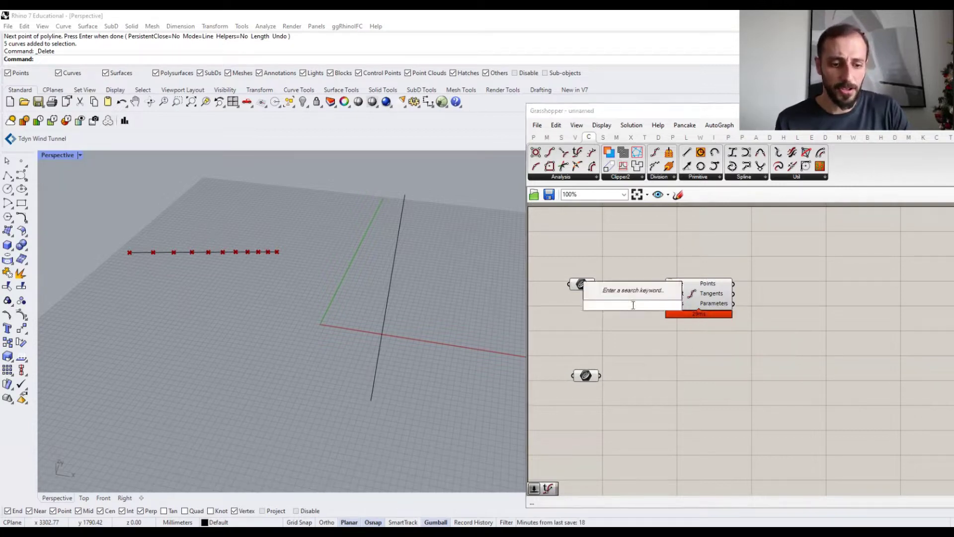
text(15)
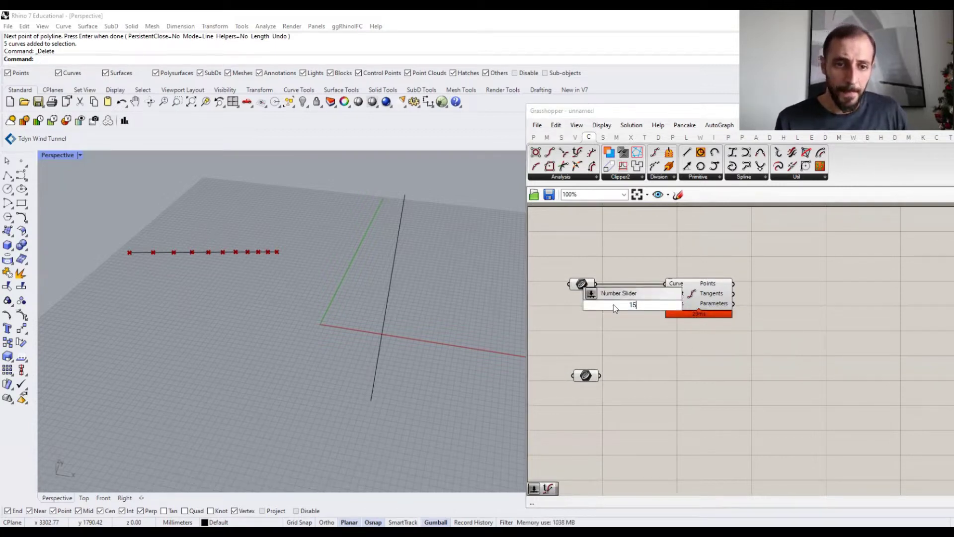
key(Return)
drag(659, 306, 666, 295)
drag(681, 300, 697, 300)
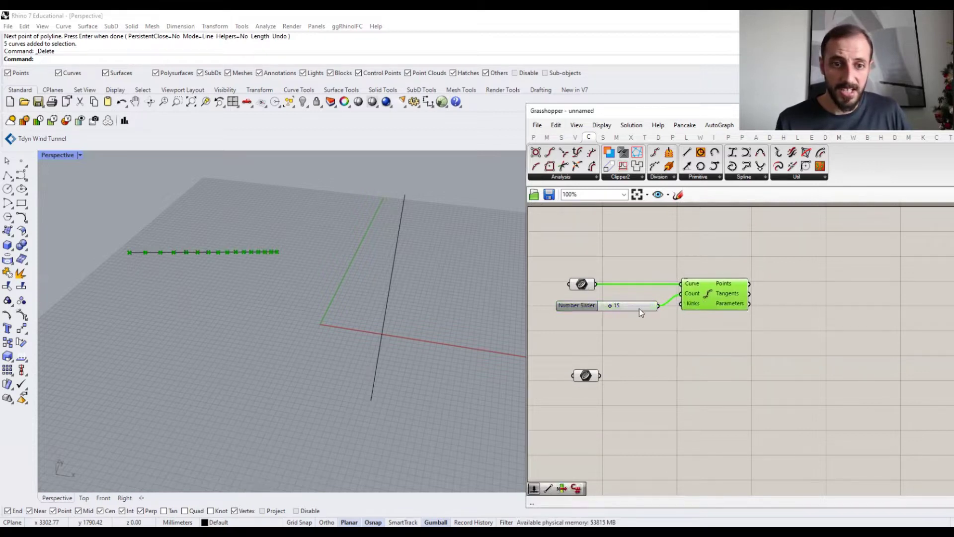
Set the number slider feeding the first Divide Curve's Count to 21
drag(611, 306, 616, 308)
drag(617, 308, 613, 307)
click(633, 327)
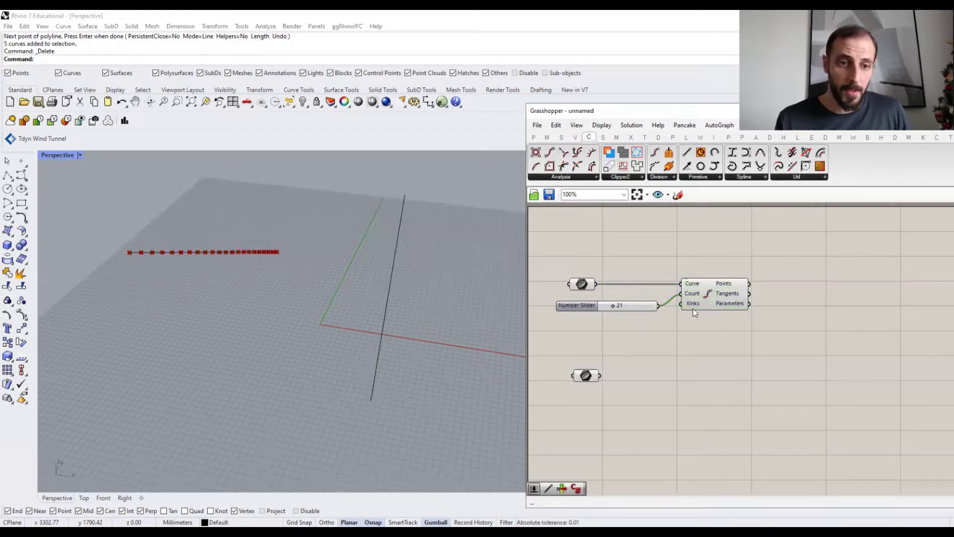
Add a second Divide Curve component beside the lower curve parameter and connect that parameter to its Curve input
mouse_move(693, 307)
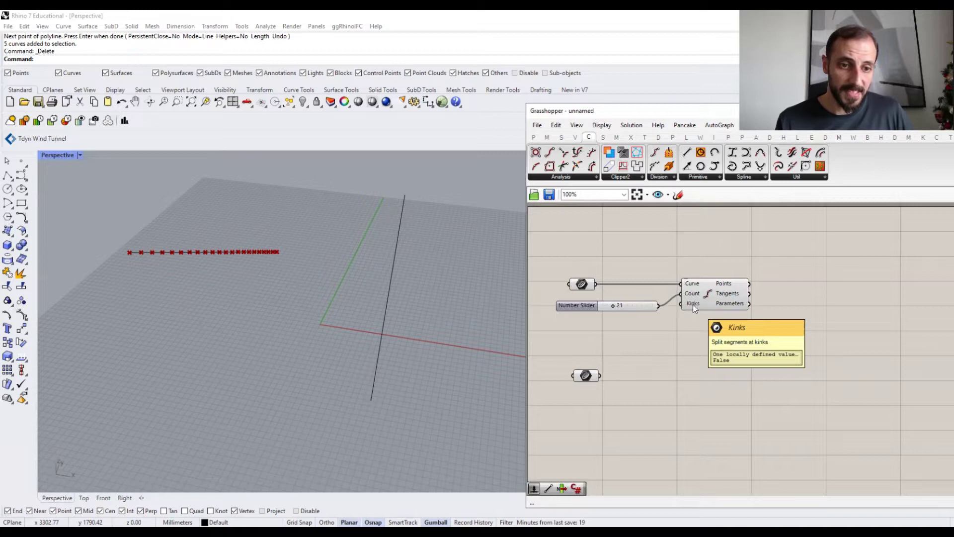
right_drag(693, 304, 680, 270)
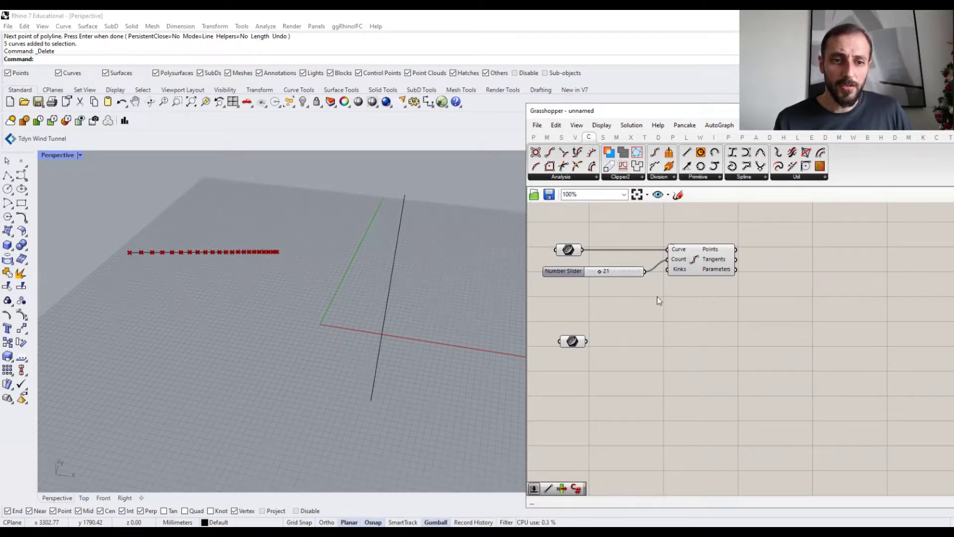
click(670, 177)
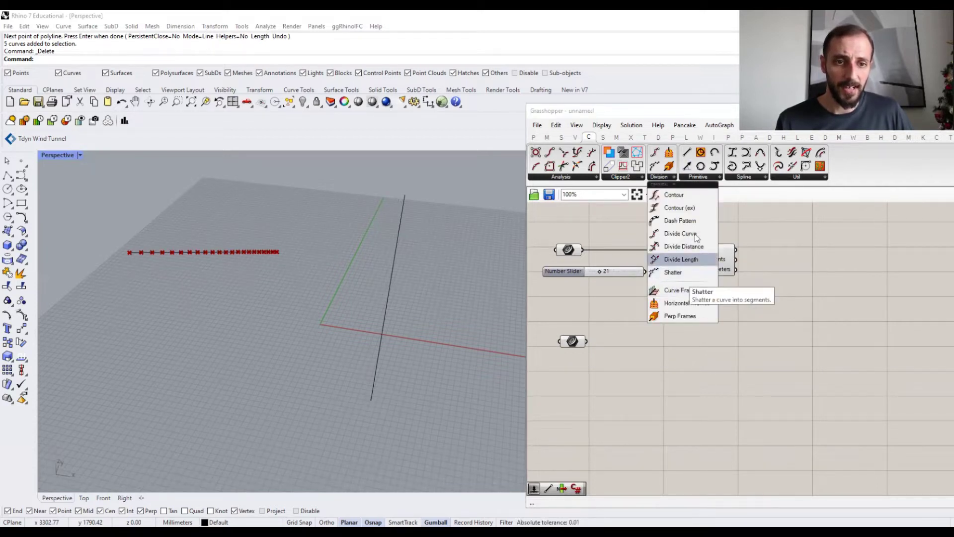
click(695, 233)
click(693, 332)
drag(587, 341, 687, 345)
click(643, 355)
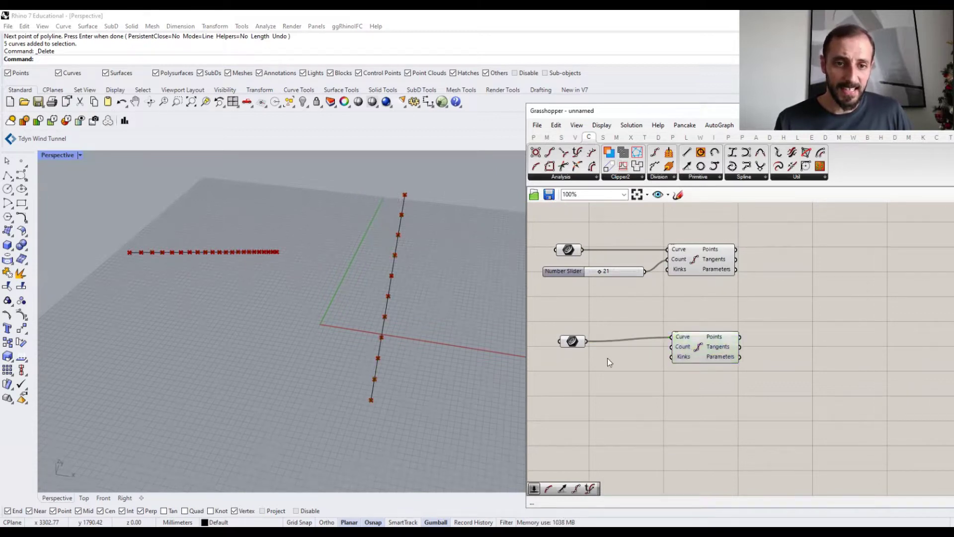
Add a number slider with value 15 and connect it to the Count input of the second Divide Curve
double_click(608, 358)
text(15)
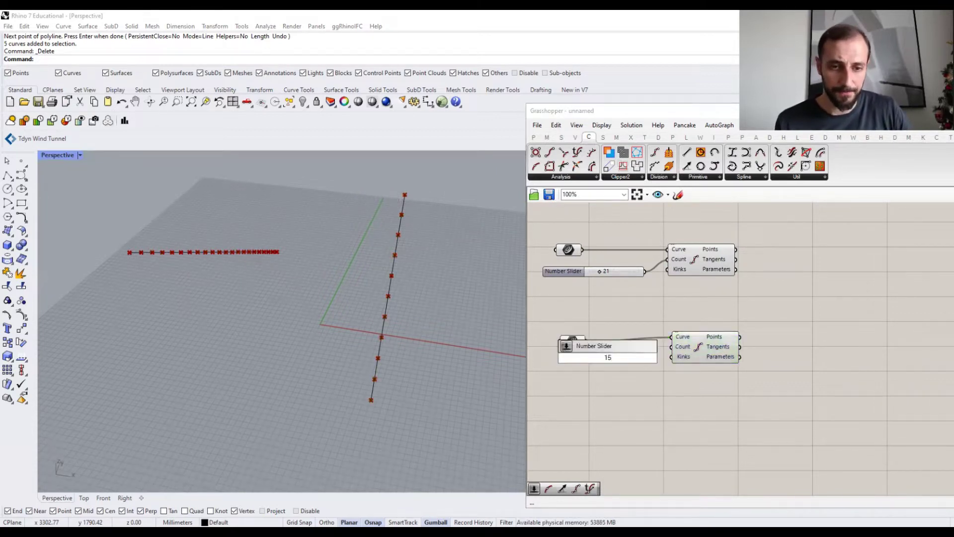
key(Return)
drag(653, 368, 672, 346)
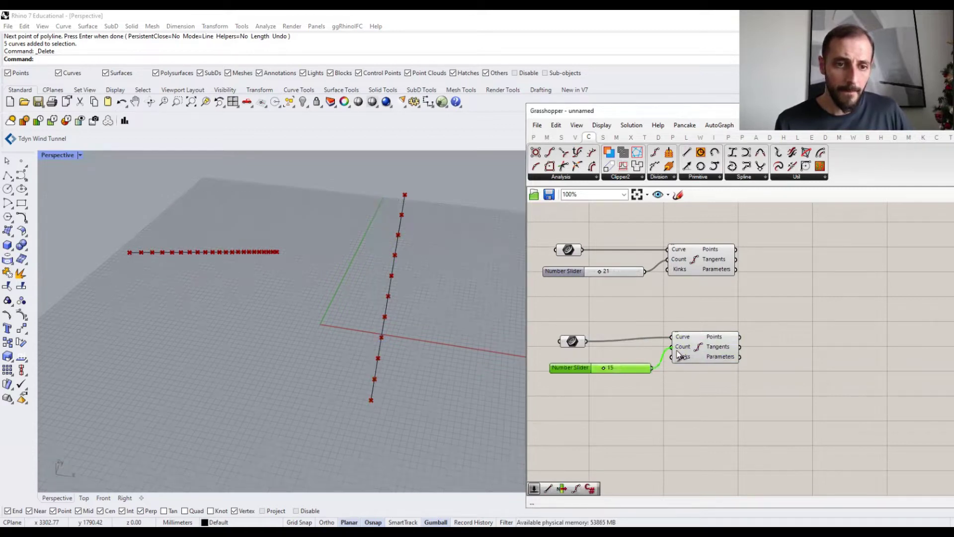
Rearrange the lower curve parameter, slider and Divide Curve so this branch sits farther below the first one
right_drag(625, 354, 550, 344)
right_drag(696, 314, 733, 310)
scroll(734, 307, down, 2)
drag(732, 307, 584, 361)
click(595, 315)
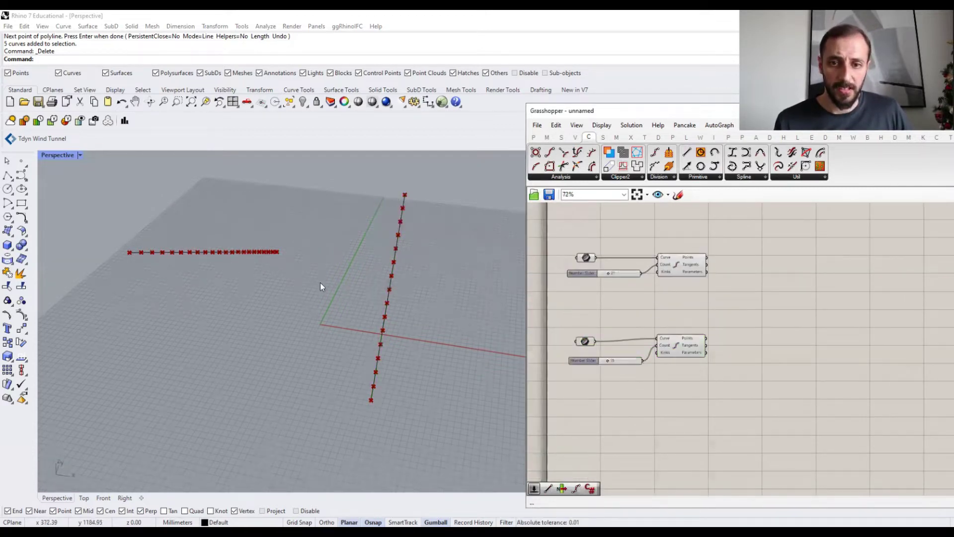
Examine the division points on both lines in Rhino and the Points and Parameters output lists of the two Divide Curve components
right_drag(319, 281, 302, 262)
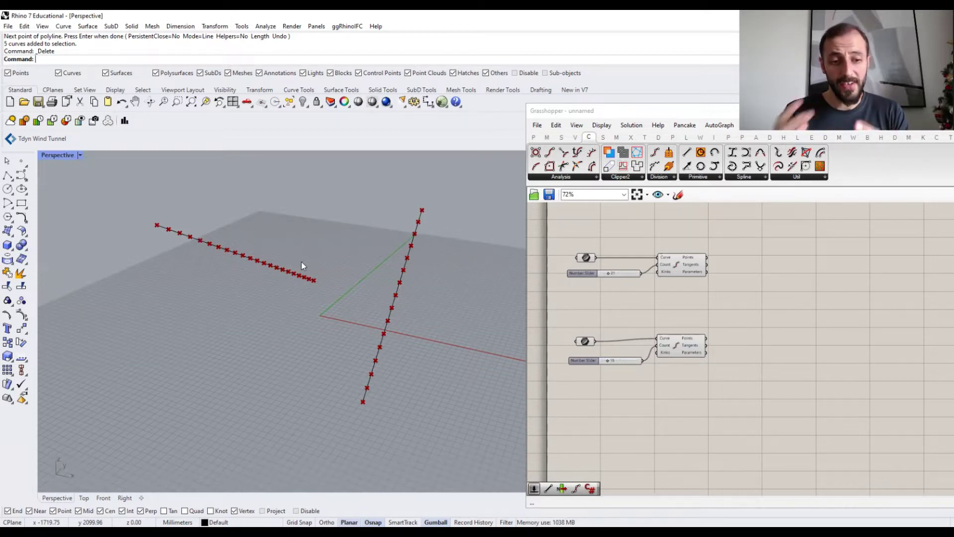
right_drag(302, 261, 315, 284)
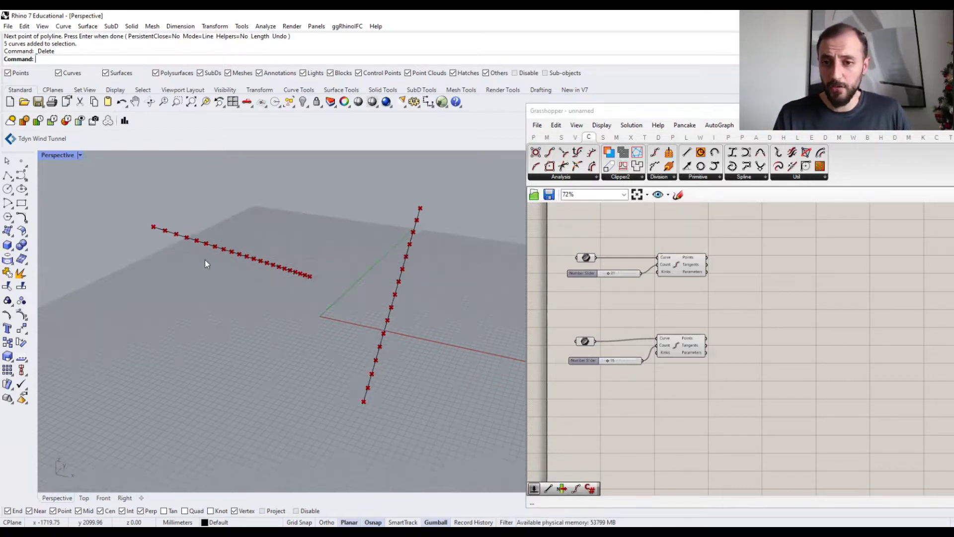
right_drag(142, 237, 146, 237)
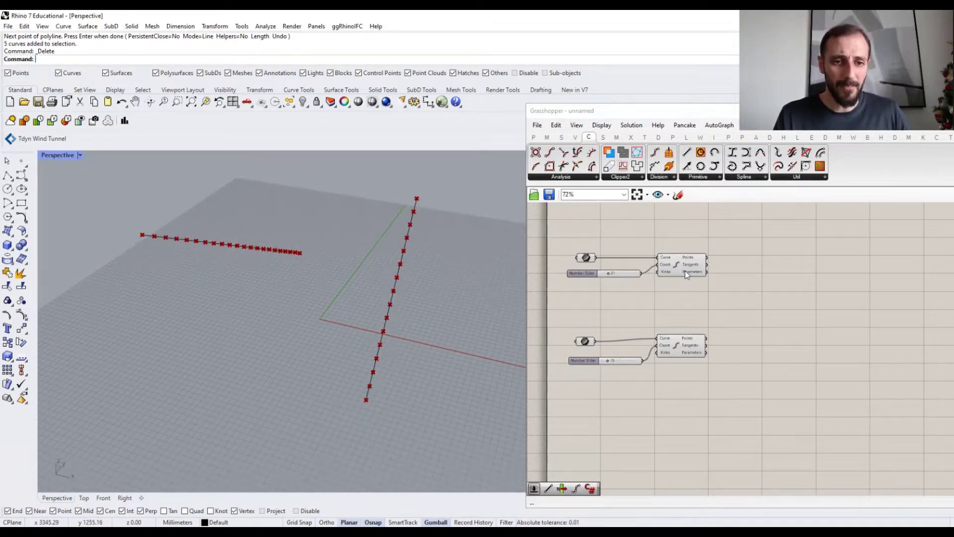
scroll(685, 270, up, 2)
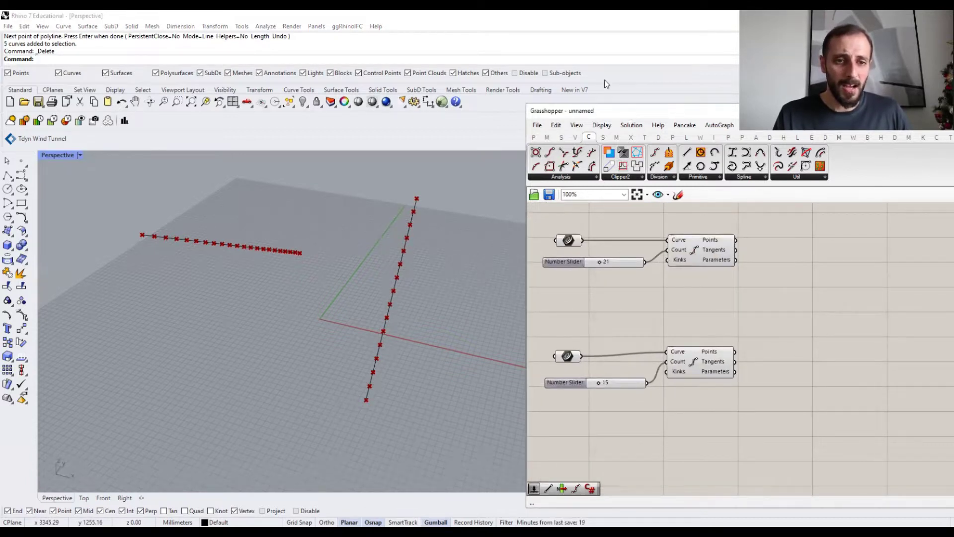
drag(628, 111, 604, 77)
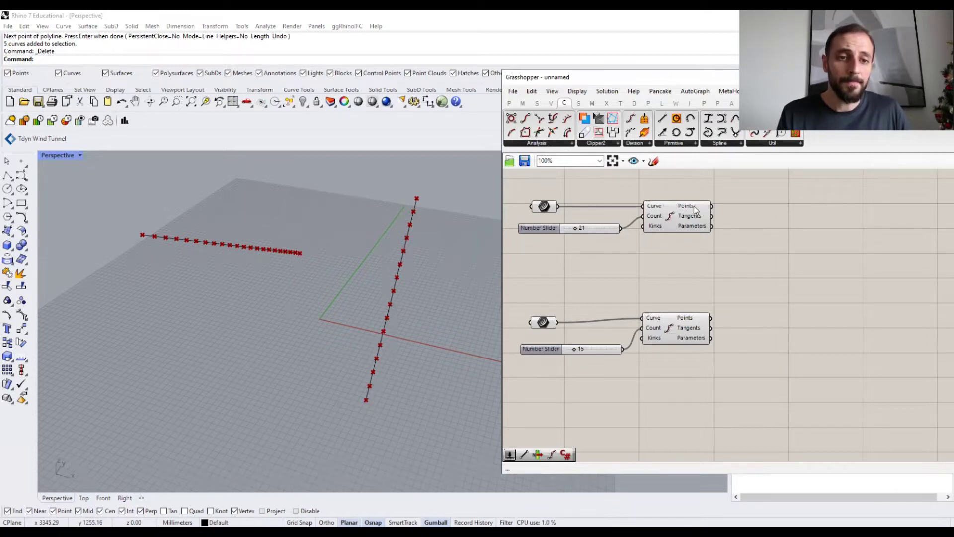
mouse_move(694, 207)
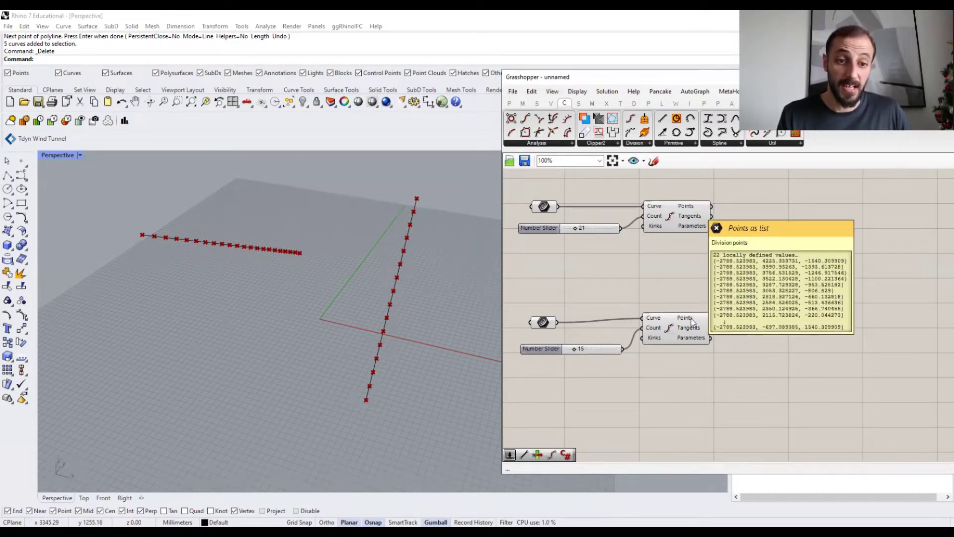
mouse_move(692, 321)
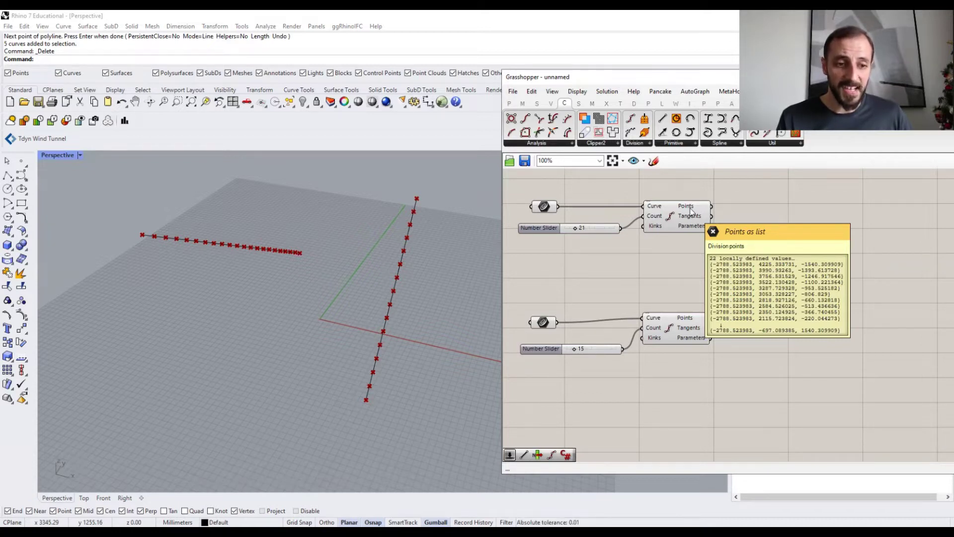
scroll(691, 212, up, 1)
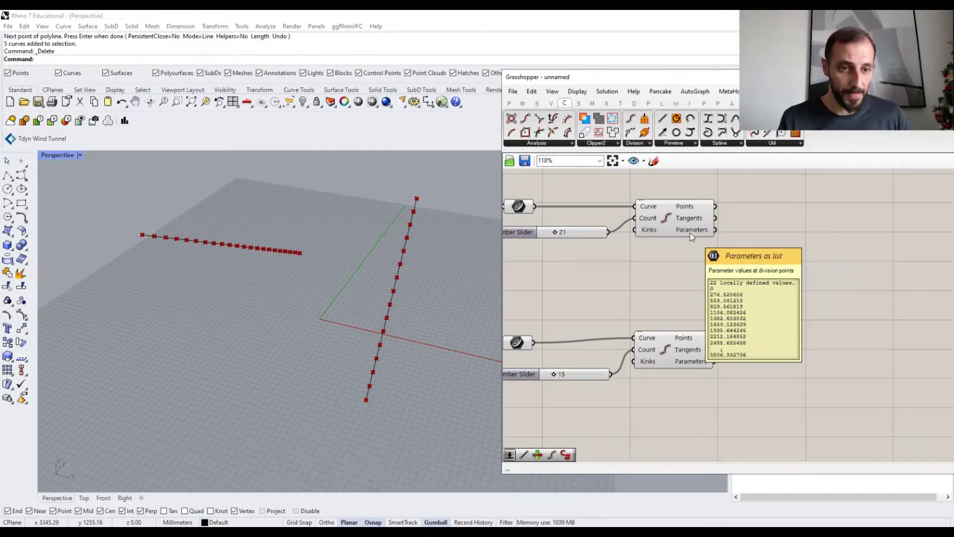
right_drag(690, 232, 661, 215)
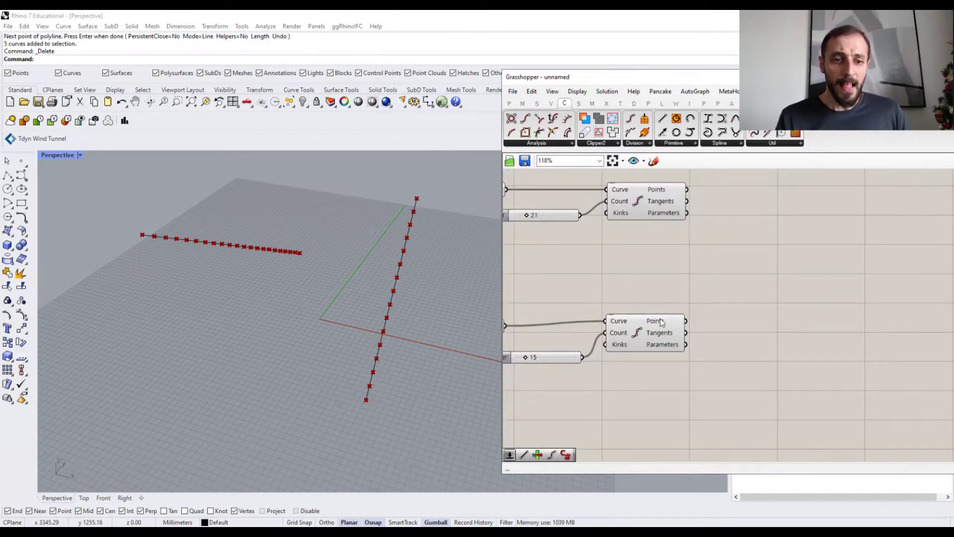
mouse_move(662, 322)
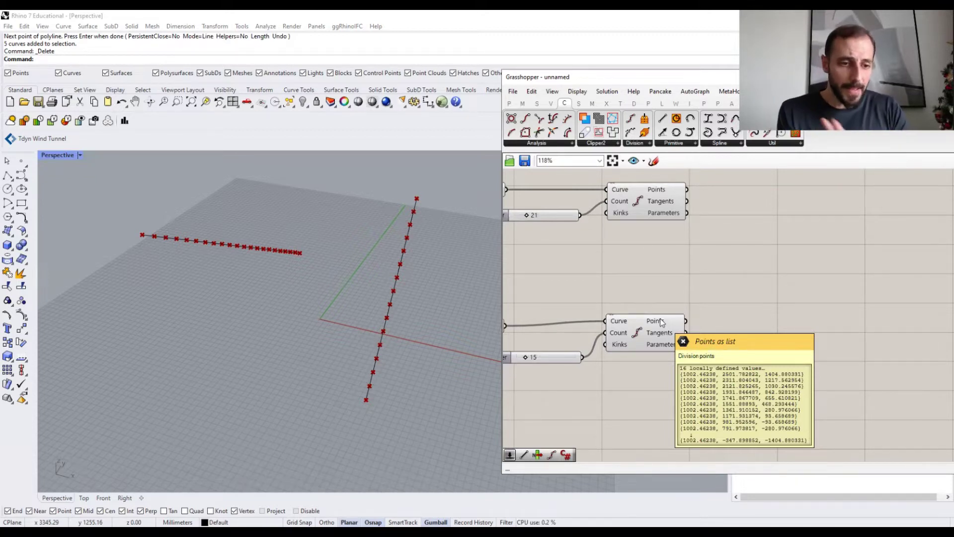
right_drag(531, 231, 552, 245)
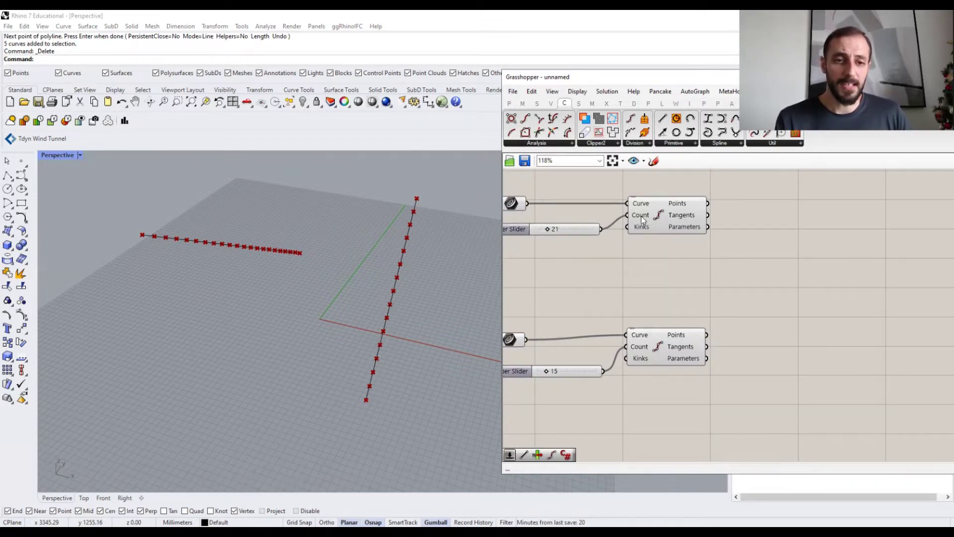
mouse_move(643, 215)
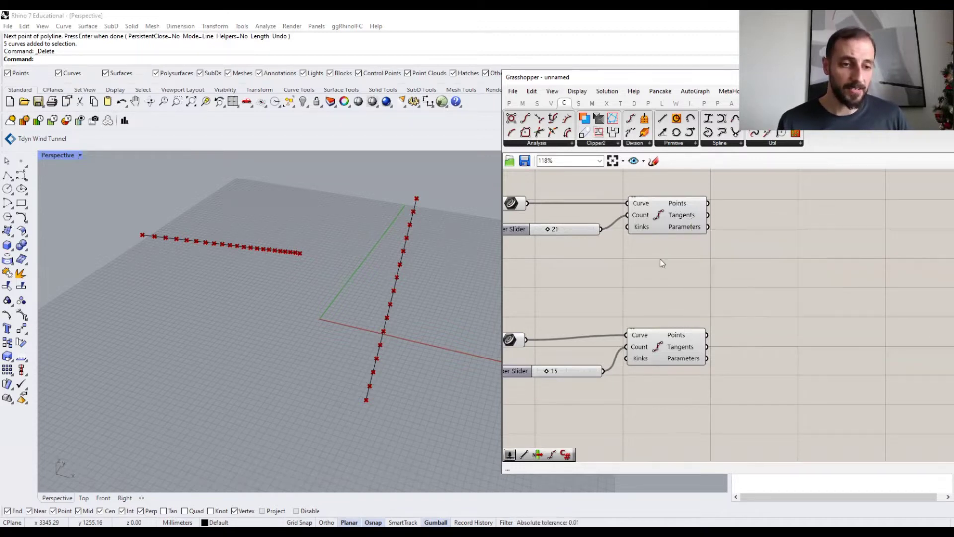
right_drag(594, 242, 639, 248)
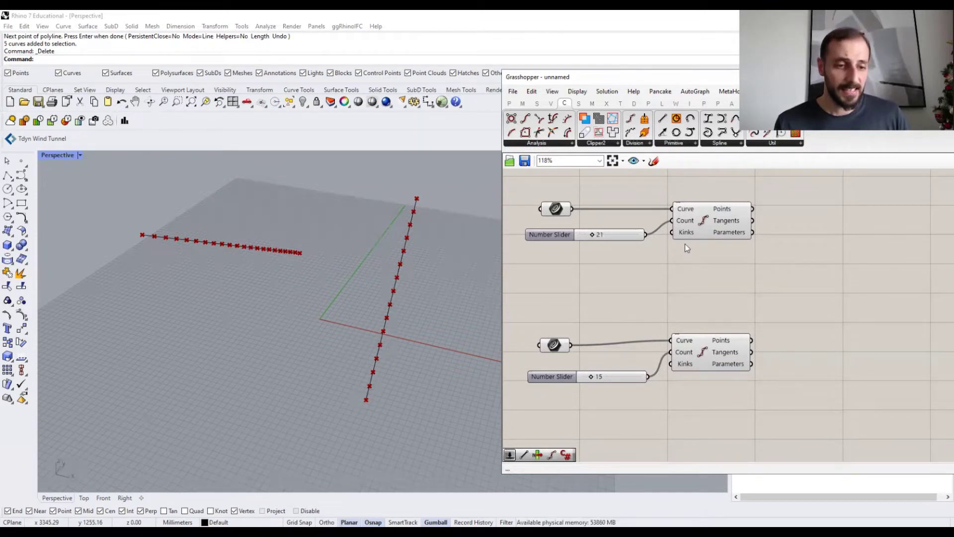
right_drag(733, 270, 645, 269)
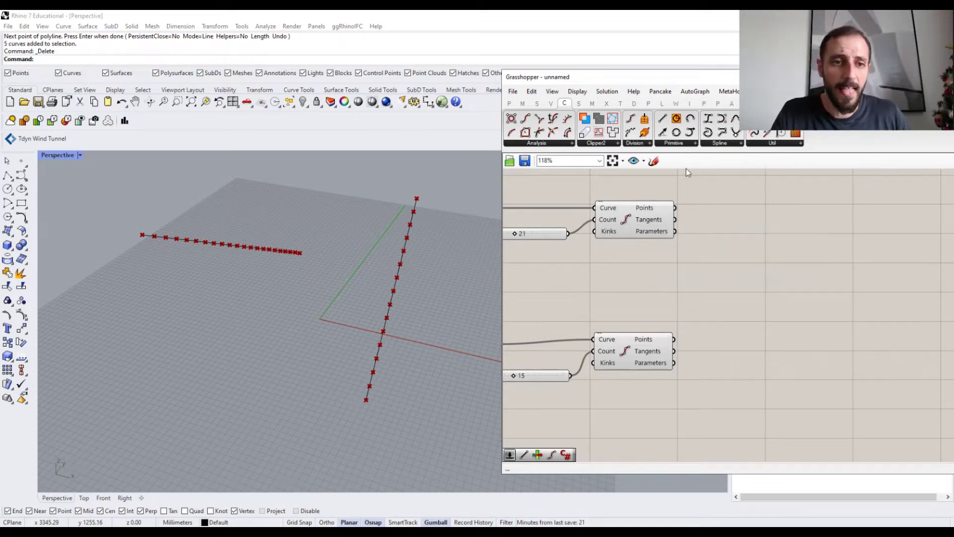
Add a Line component and connect the first Divide Curve's Points to Start Point and the second's Points to End Point
click(685, 144)
drag(775, 181, 773, 293)
drag(675, 209, 674, 339)
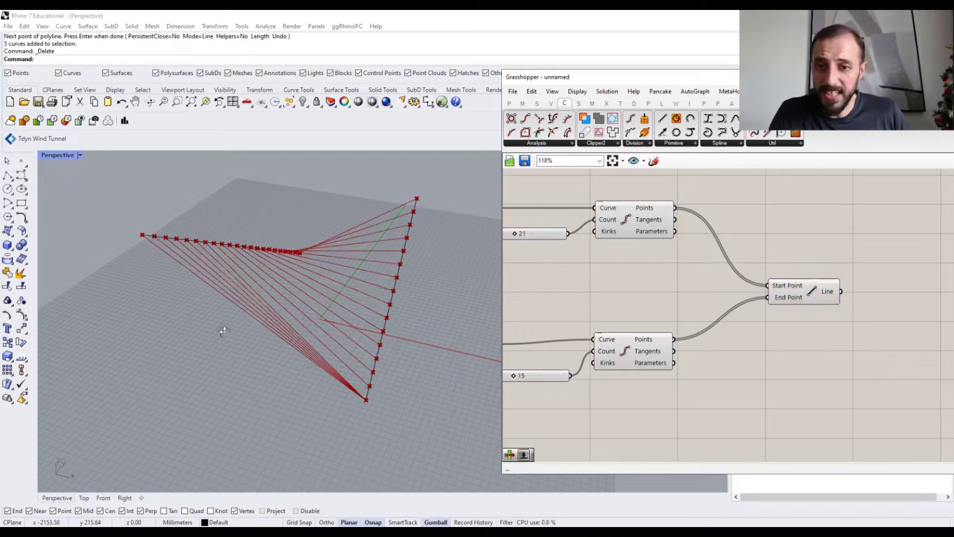
right_drag(224, 331, 256, 309)
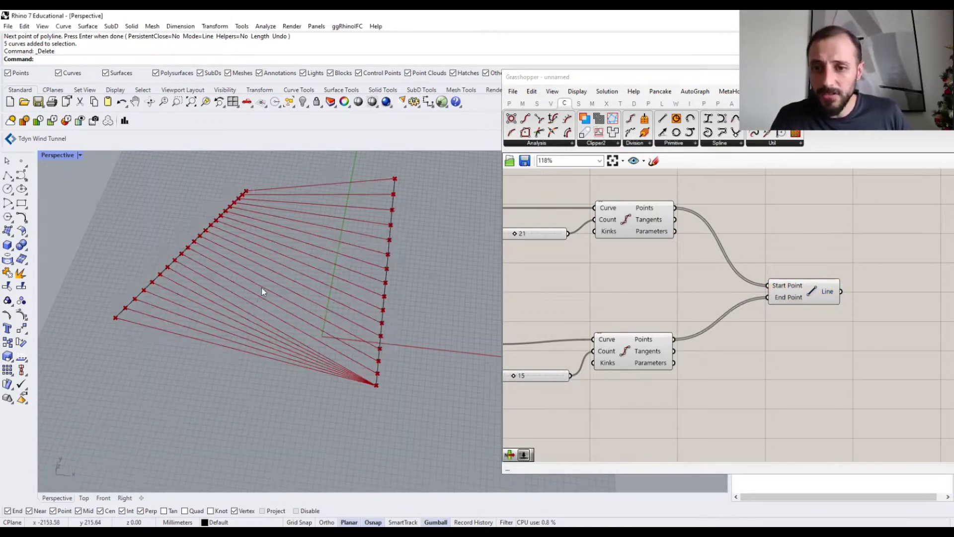
Examine the connecting lines and both divided curves in Rhino, and the values at the Line component's End Point input
right_drag(307, 294, 320, 269)
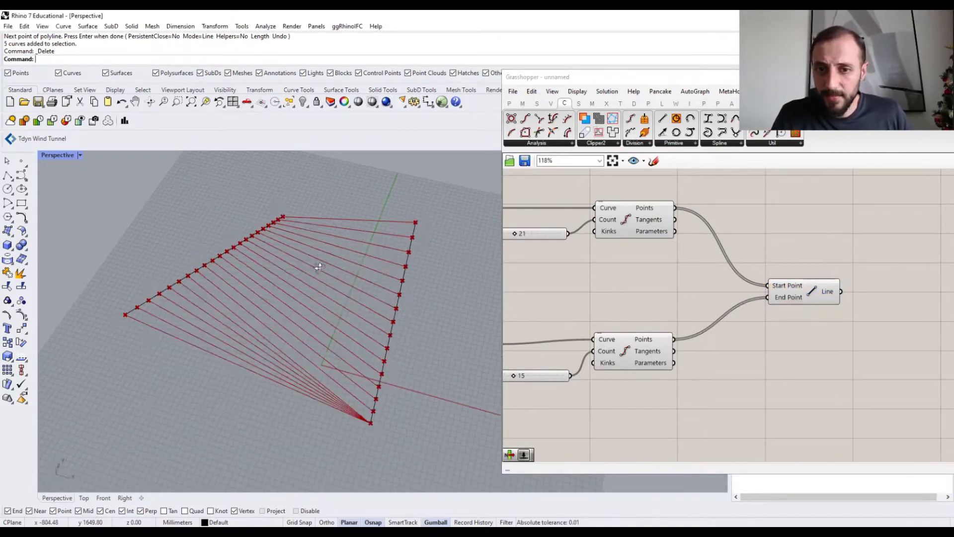
right_drag(329, 234, 304, 277)
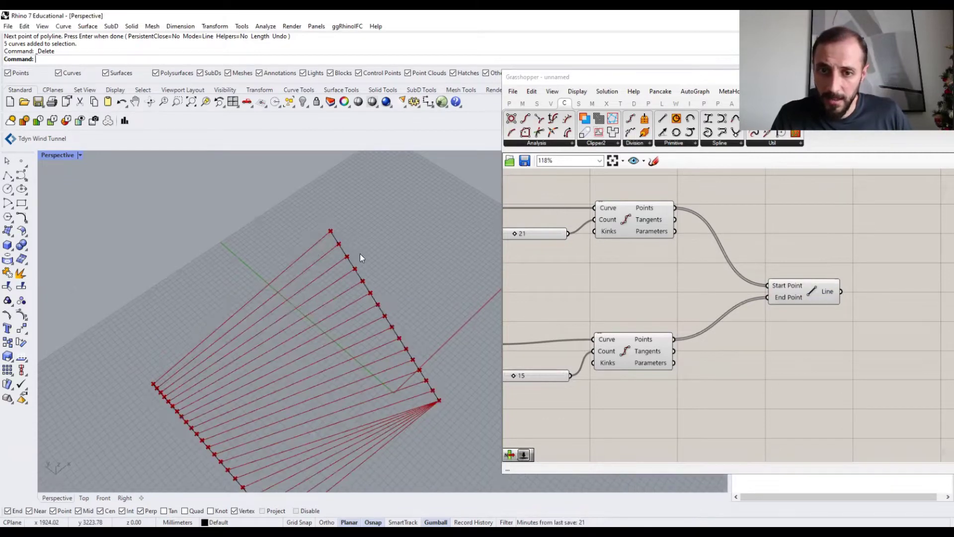
right_drag(330, 334, 374, 353)
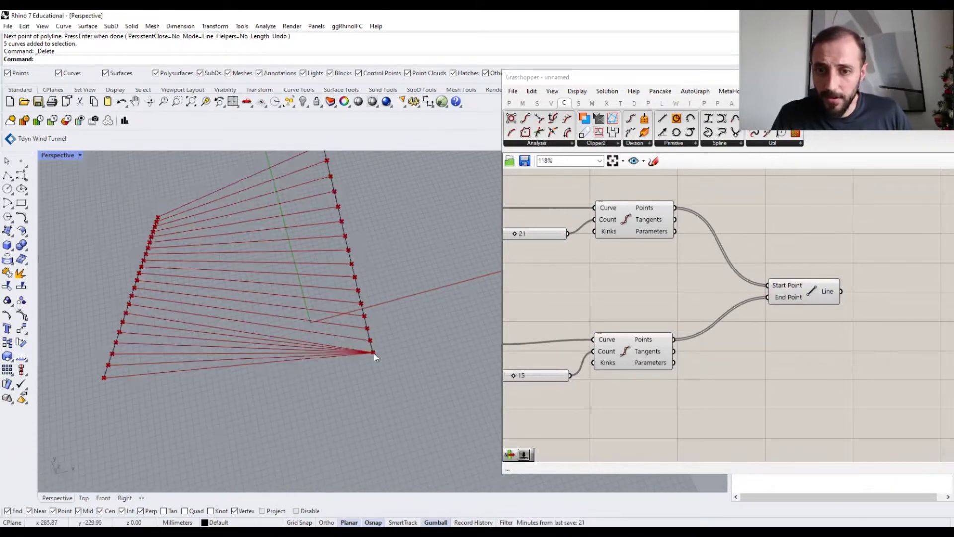
right_drag(150, 311, 199, 318)
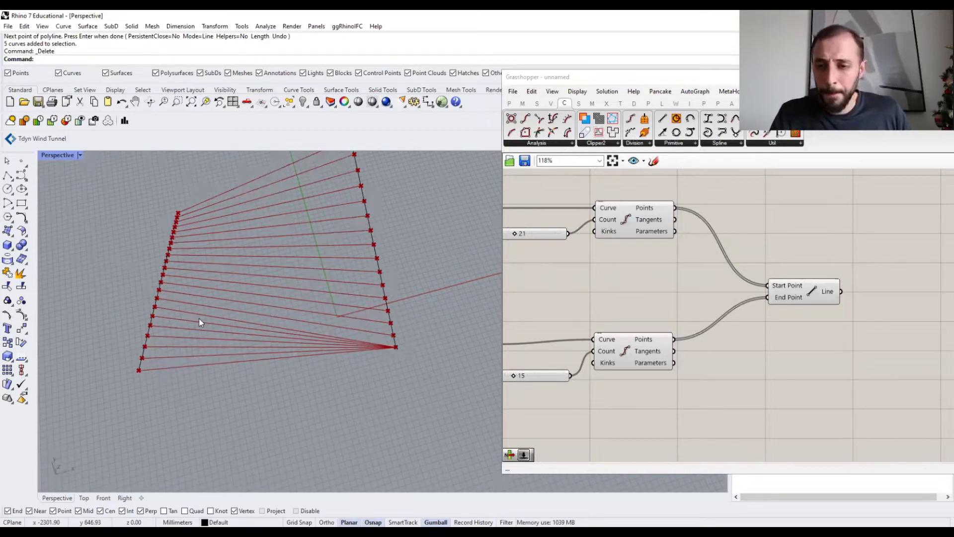
right_drag(199, 318, 330, 217)
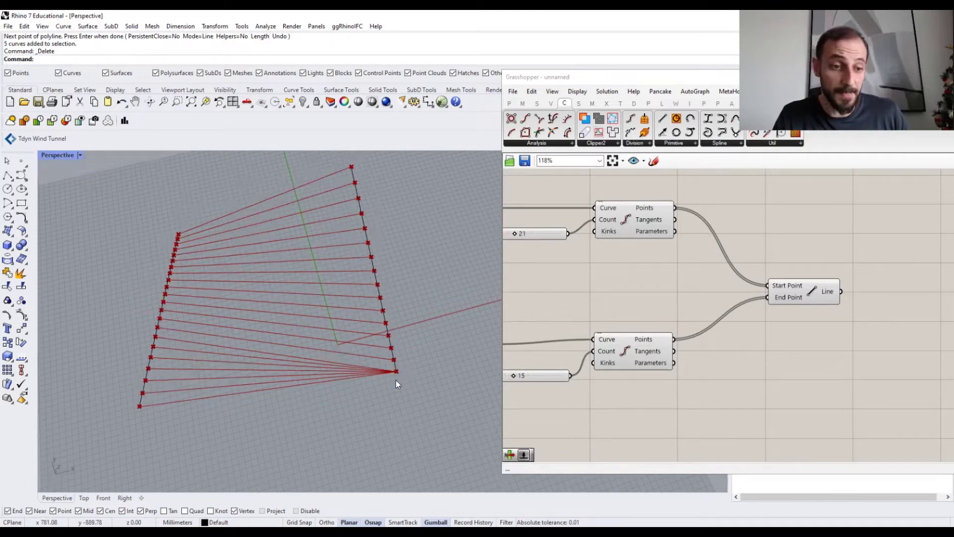
drag(117, 196, 258, 421)
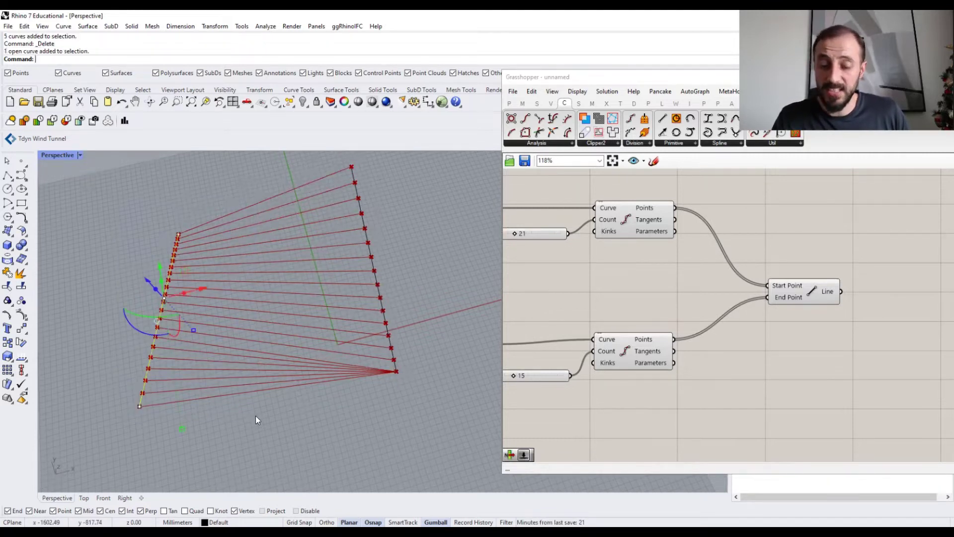
key(Escape)
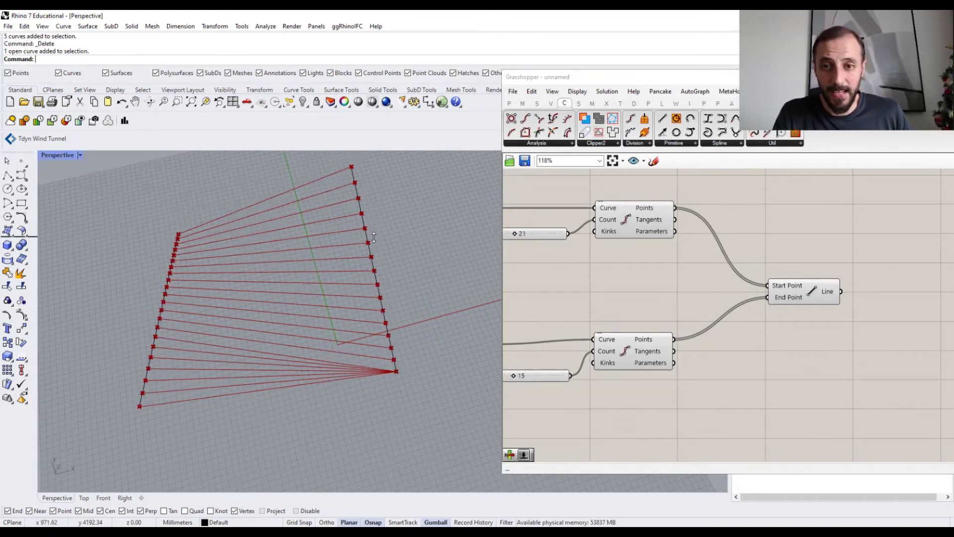
drag(356, 152, 445, 407)
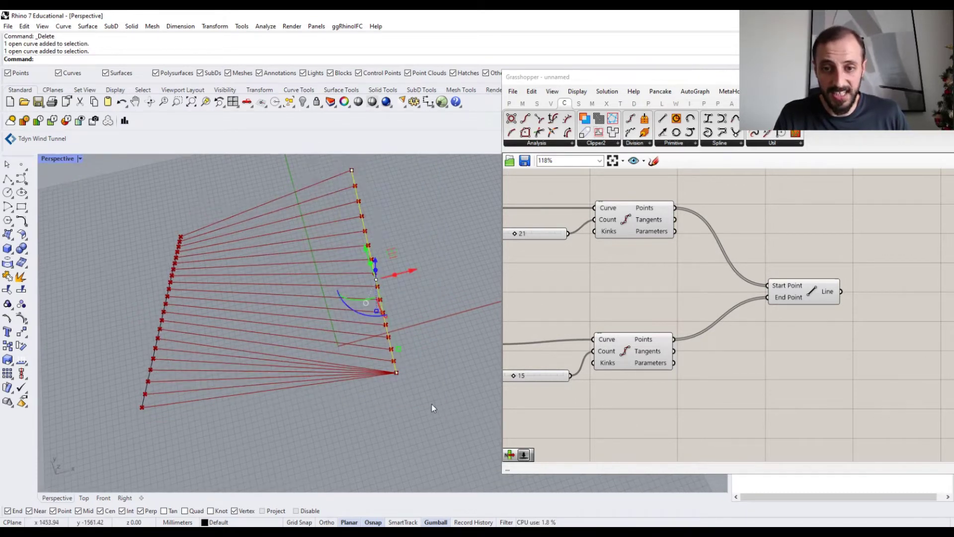
click(388, 392)
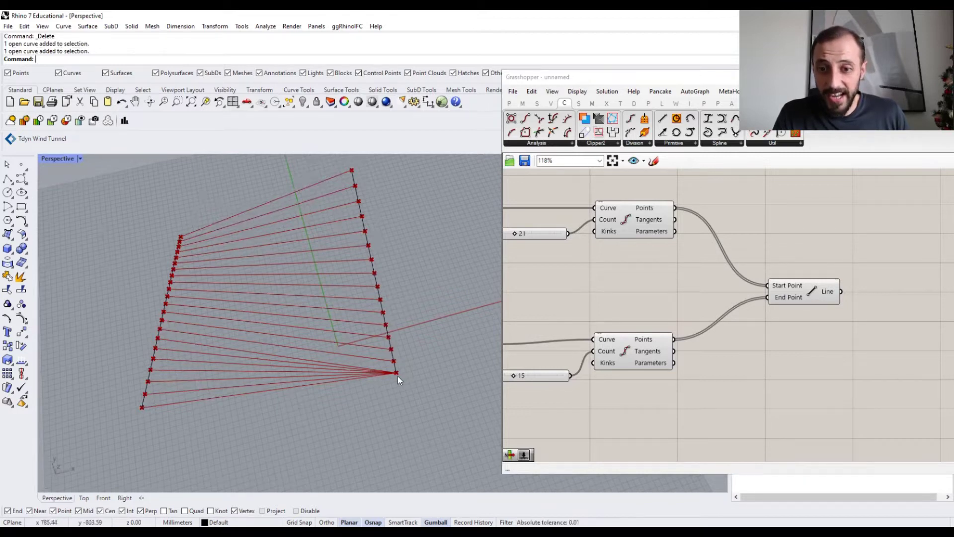
drag(128, 211, 77, 254)
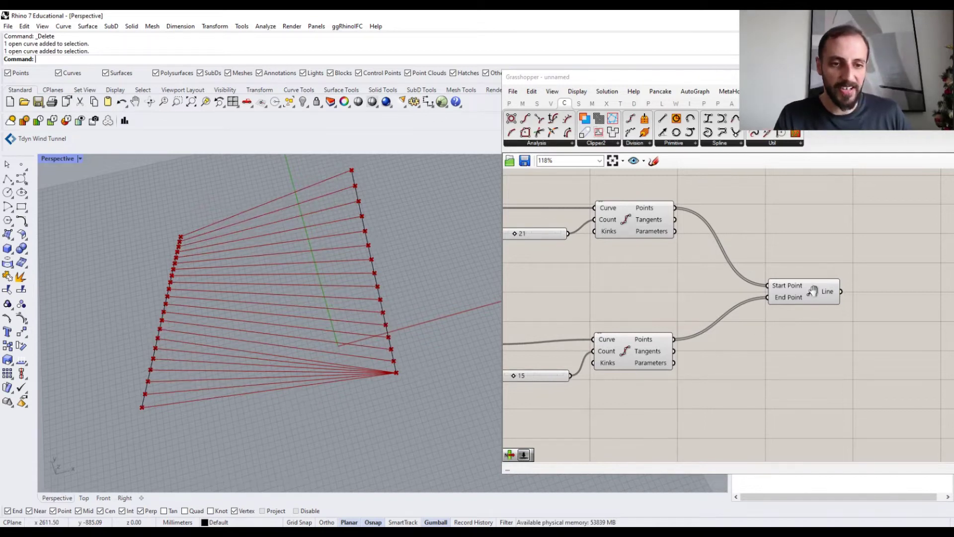
scroll(795, 323, down, 1)
right_drag(794, 322, 817, 306)
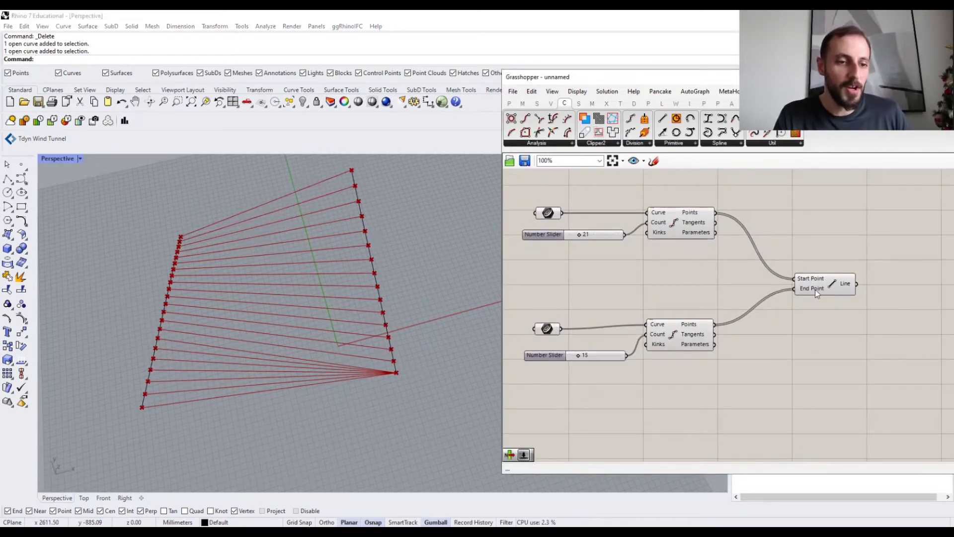
mouse_move(816, 290)
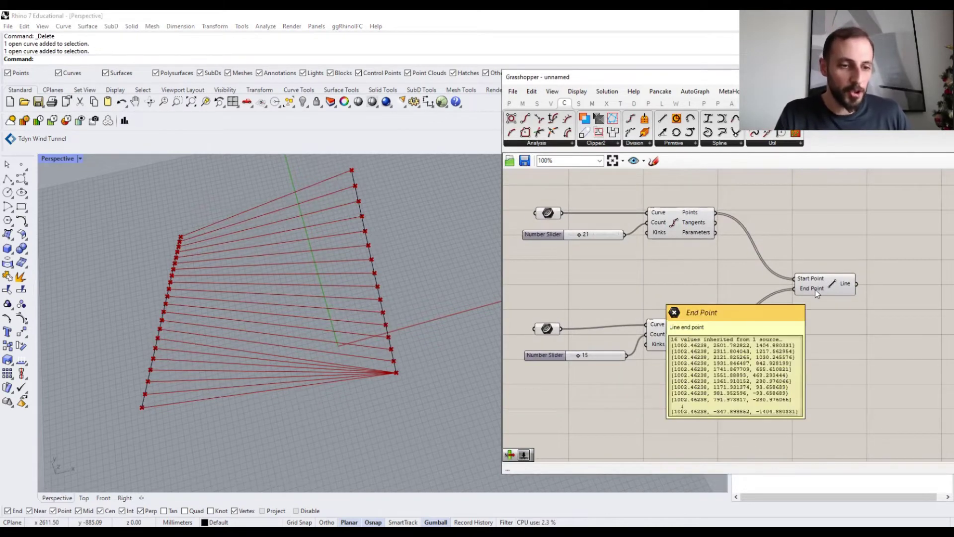
Add a Panel connected to the first Divide Curve's Points output and widen it so each point's coordinates fit on one line
double_click(802, 236)
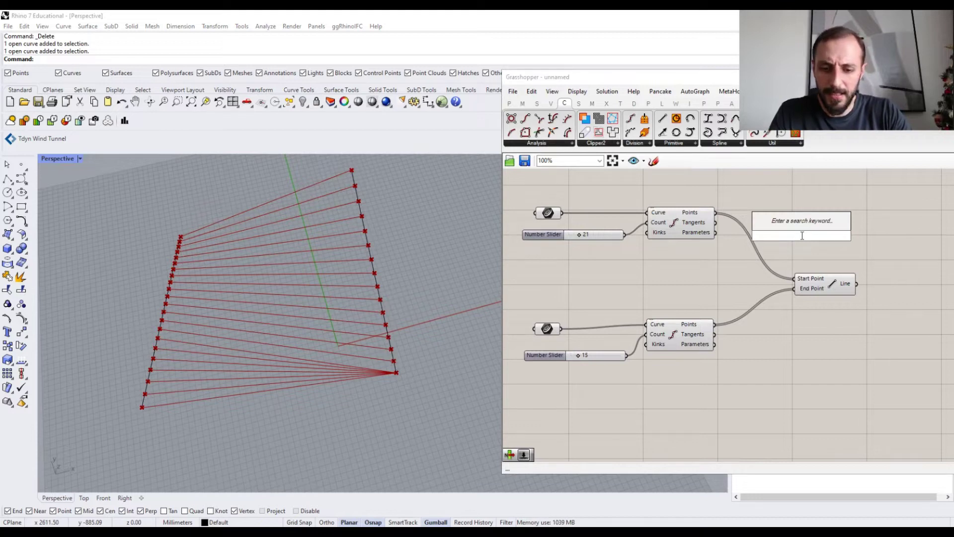
text(panel)
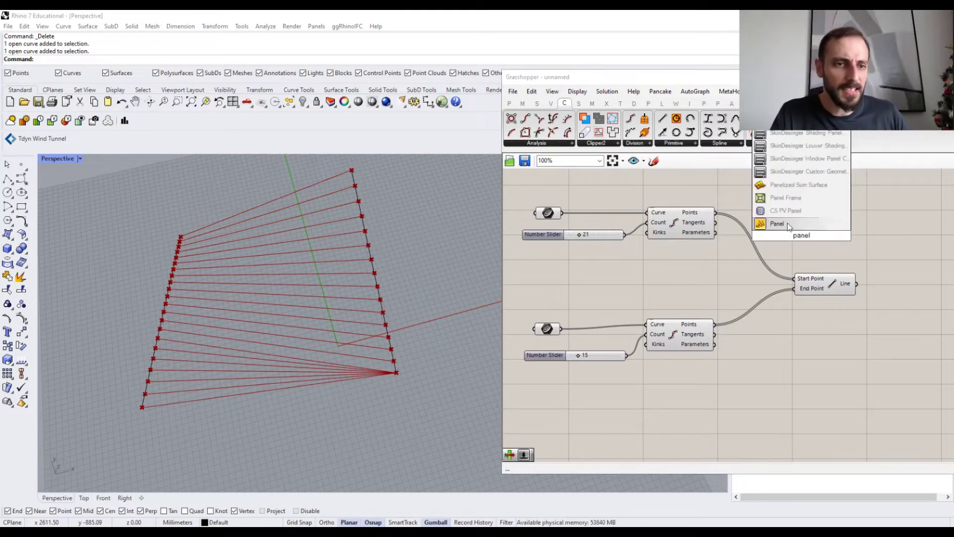
click(813, 222)
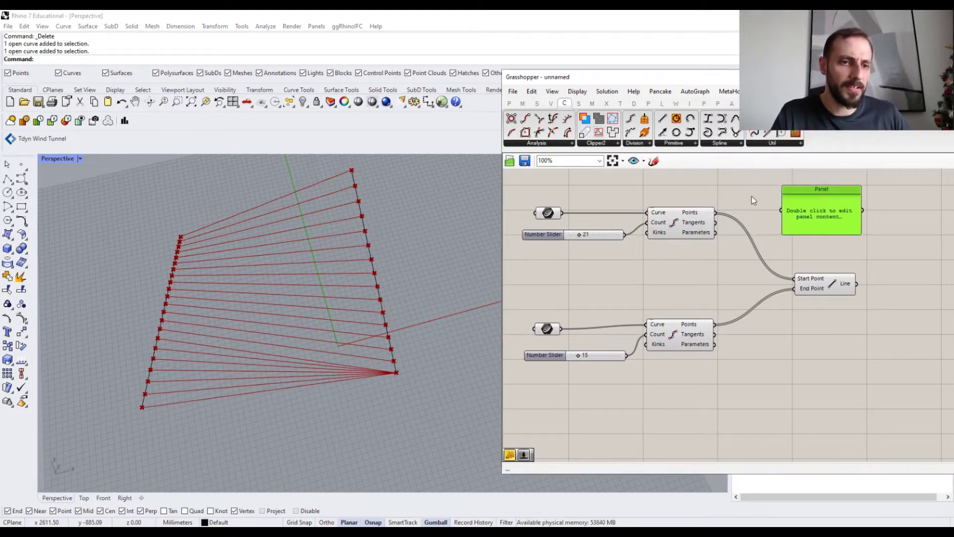
drag(715, 213, 782, 210)
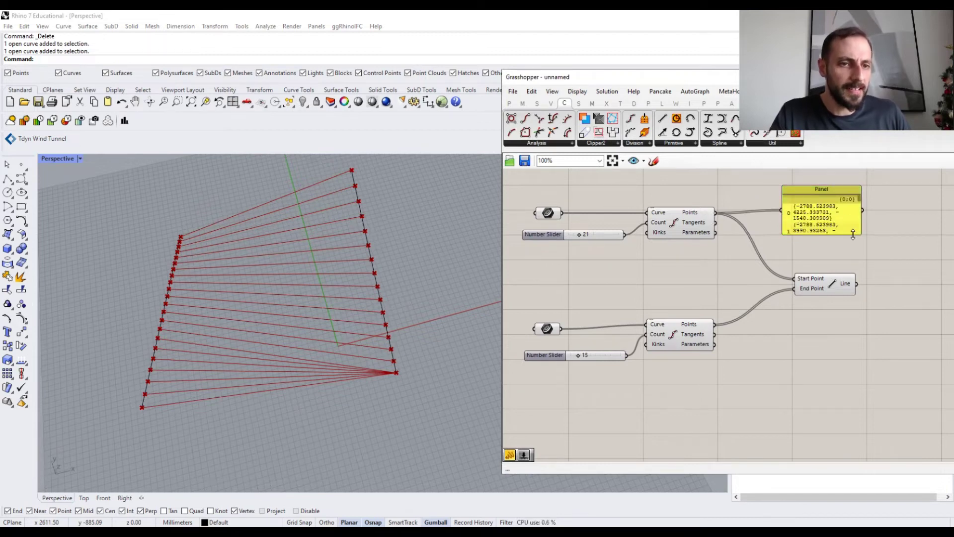
drag(860, 232, 919, 236)
right_drag(872, 224, 819, 221)
mouse_move(644, 208)
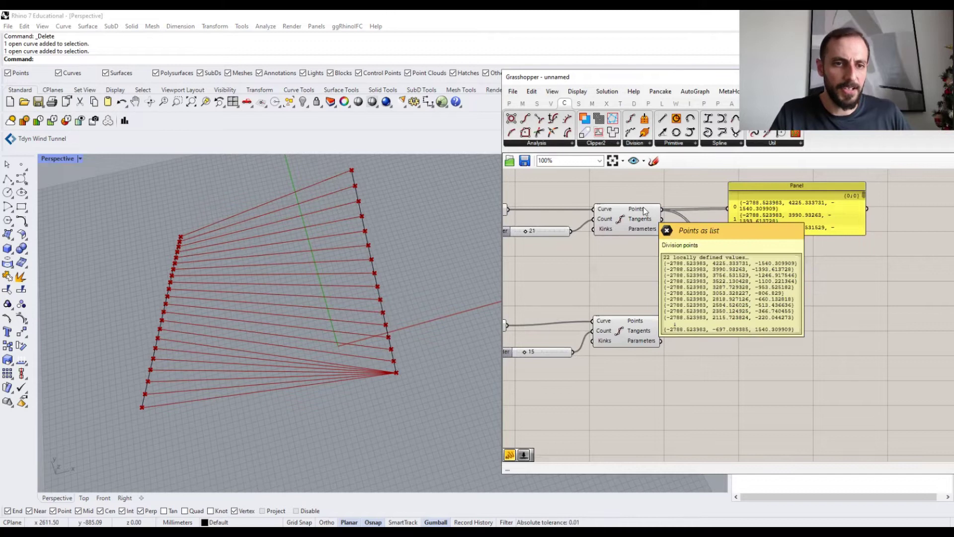
drag(865, 224, 920, 188)
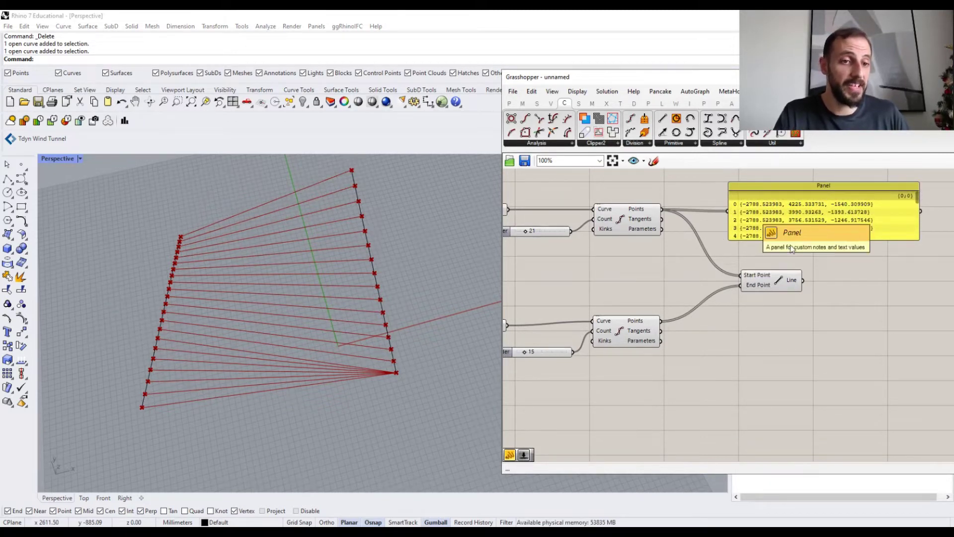
Add a second Panel connected to the second Divide Curve's Points, widen it and place it below the Line component
double_click(719, 325)
text(panel)
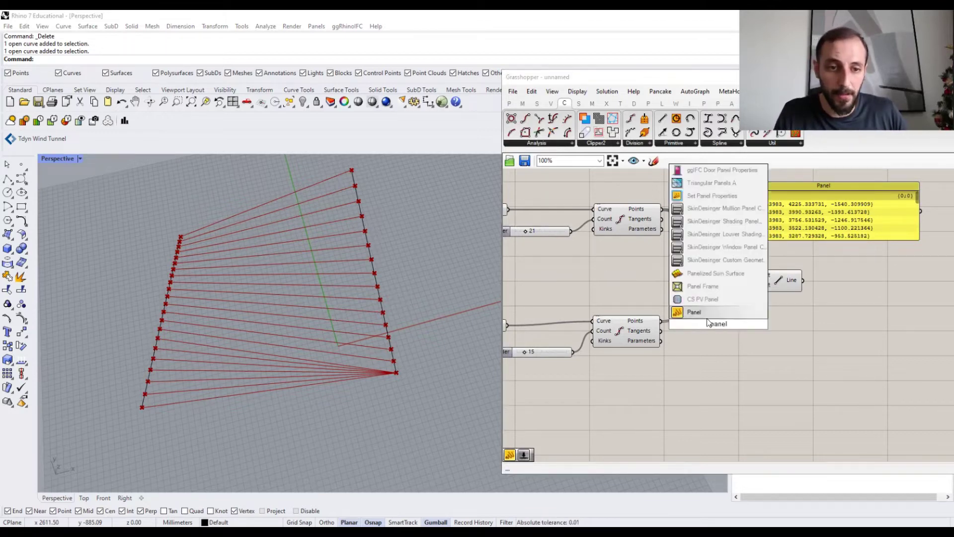
key(Return)
drag(679, 323, 662, 321)
right_drag(741, 349, 626, 307)
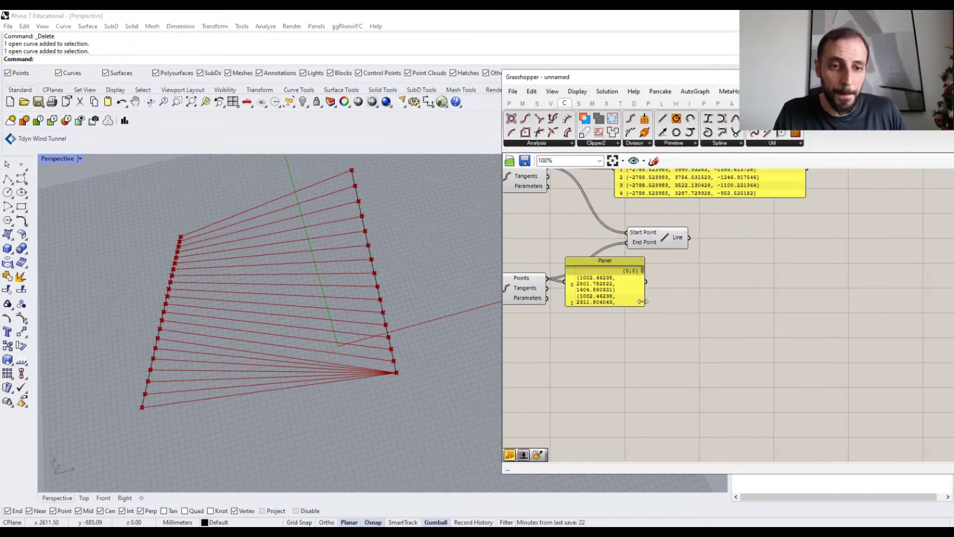
drag(645, 301, 776, 301)
drag(708, 289, 766, 337)
right_drag(739, 310, 720, 292)
scroll(689, 330, down, 3)
scroll(669, 332, up, 2)
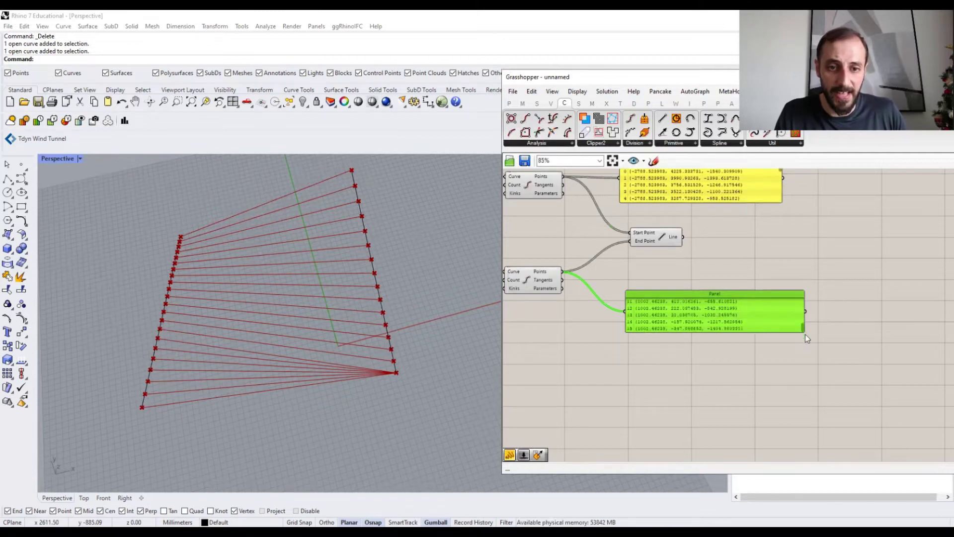
mouse_move(706, 267)
right_down()
mouse_move(707, 301)
mouse_move(697, 276)
right_up()
mouse_move(697, 276)
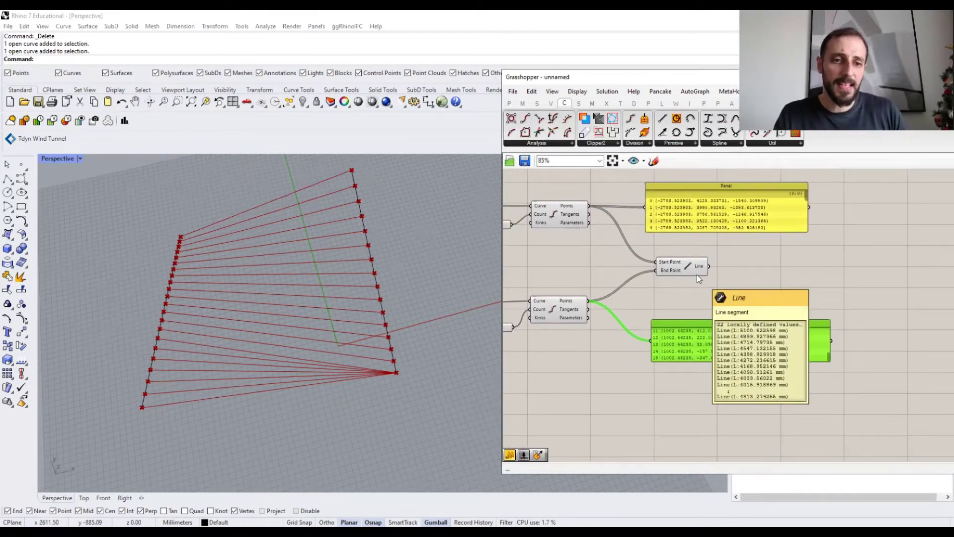
Add a Point List component above the first Panel and connect the first Divide Curve's Points output to its Points input
scroll(697, 274, down, 1)
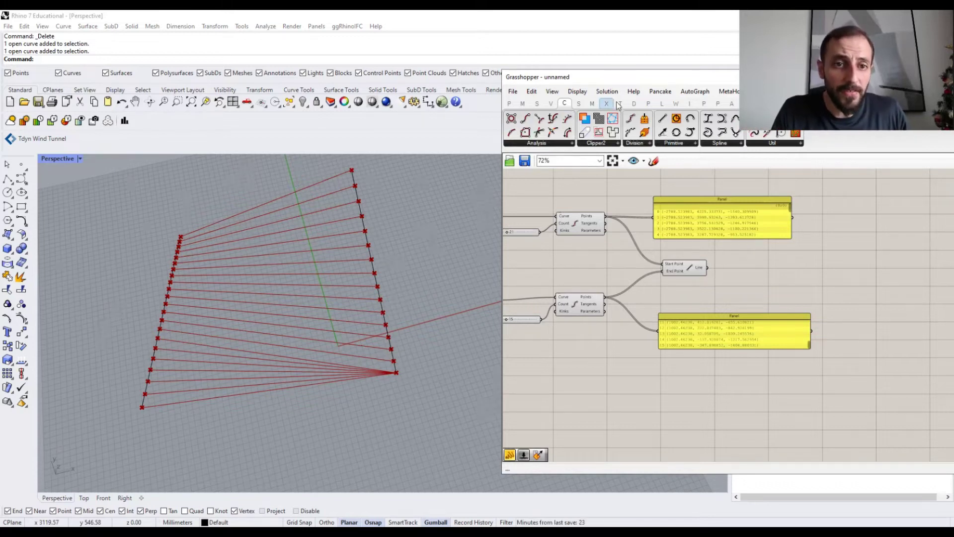
click(633, 103)
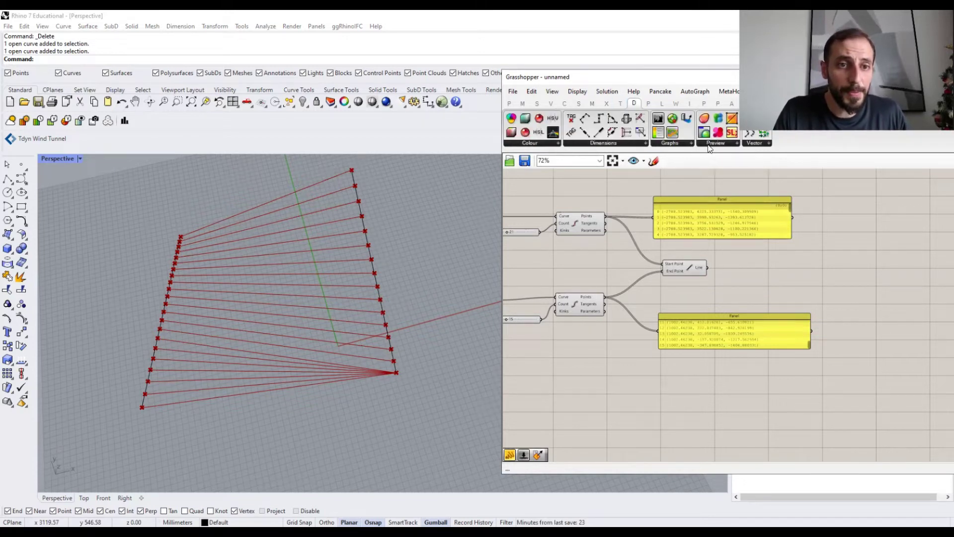
click(747, 144)
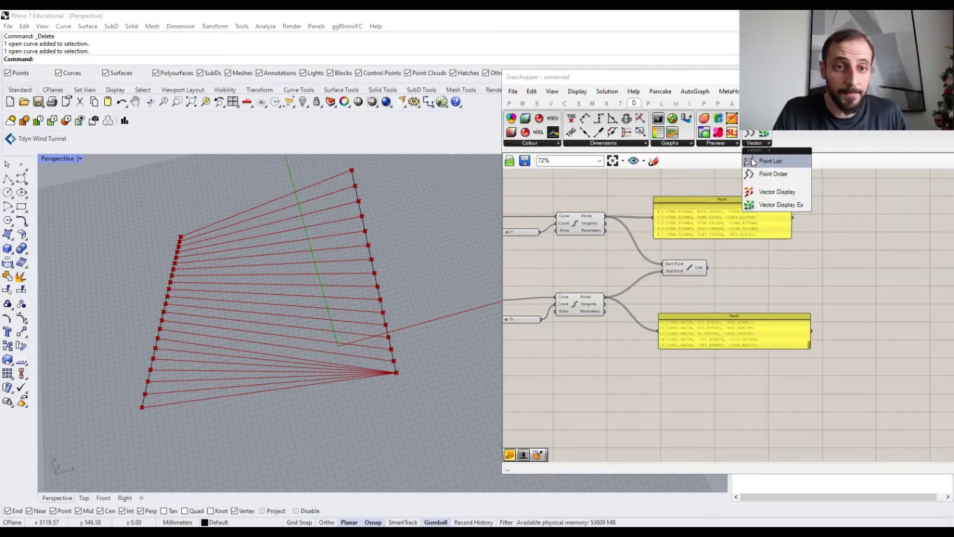
drag(633, 182, 633, 183)
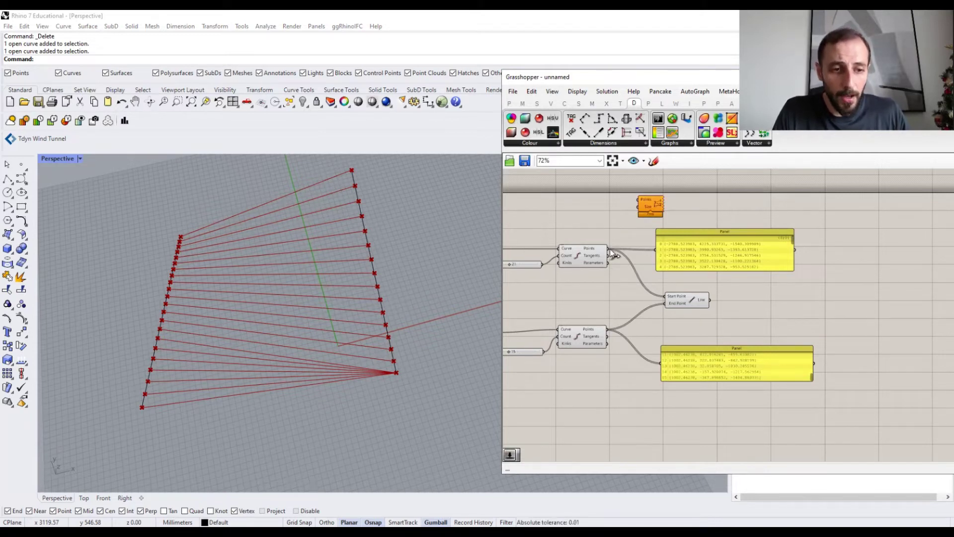
drag(629, 205, 625, 199)
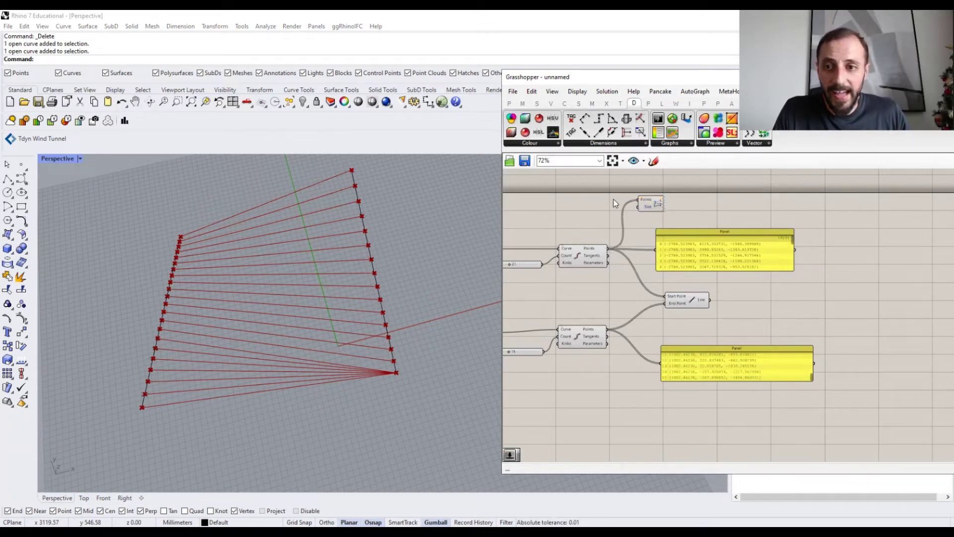
scroll(128, 368, up, 2)
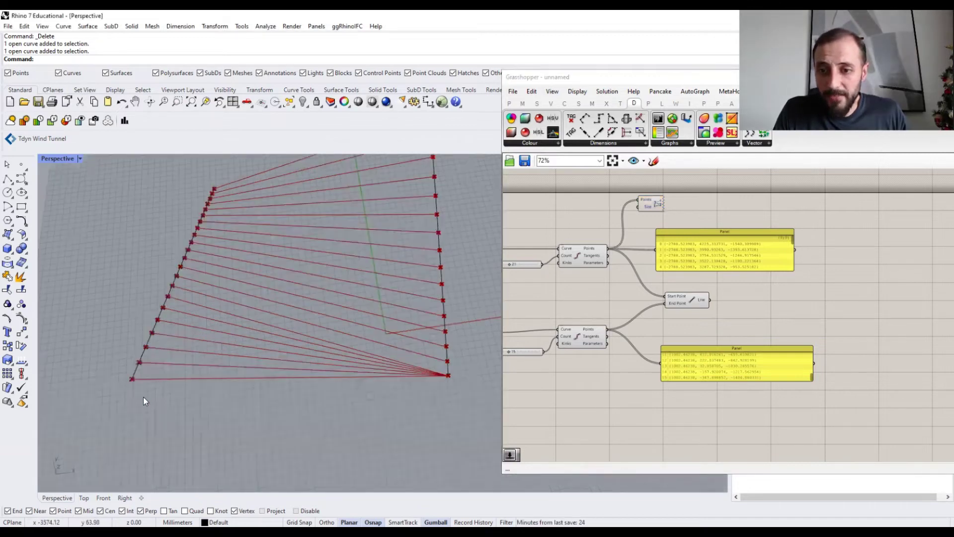
scroll(144, 398, up, 2)
drag(651, 205, 658, 198)
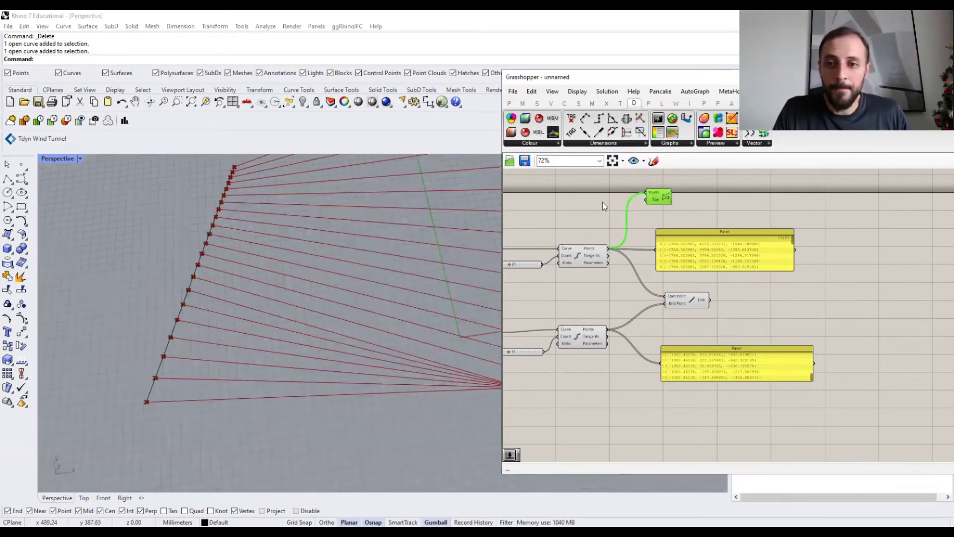
click(600, 202)
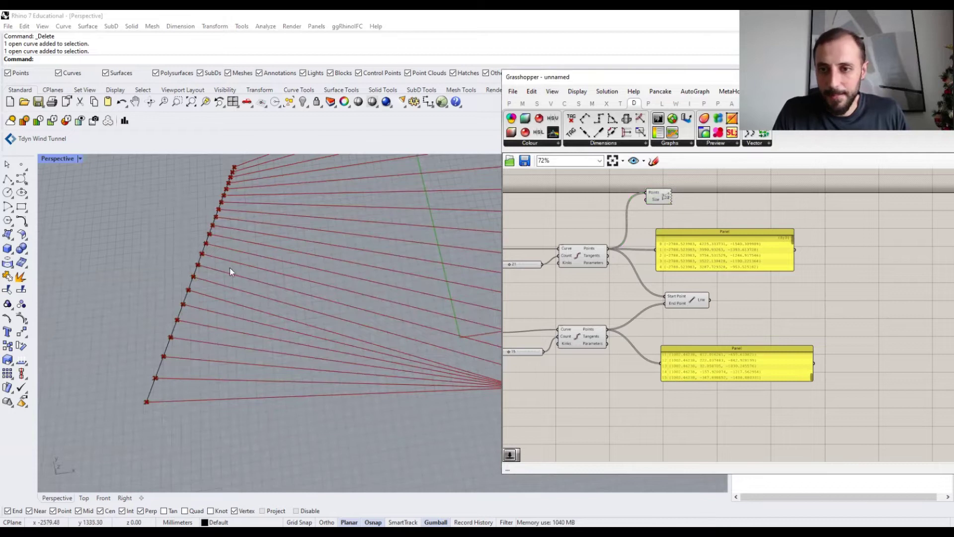
Turn off the preview of both Divide Curve components
right_drag(595, 259, 678, 264)
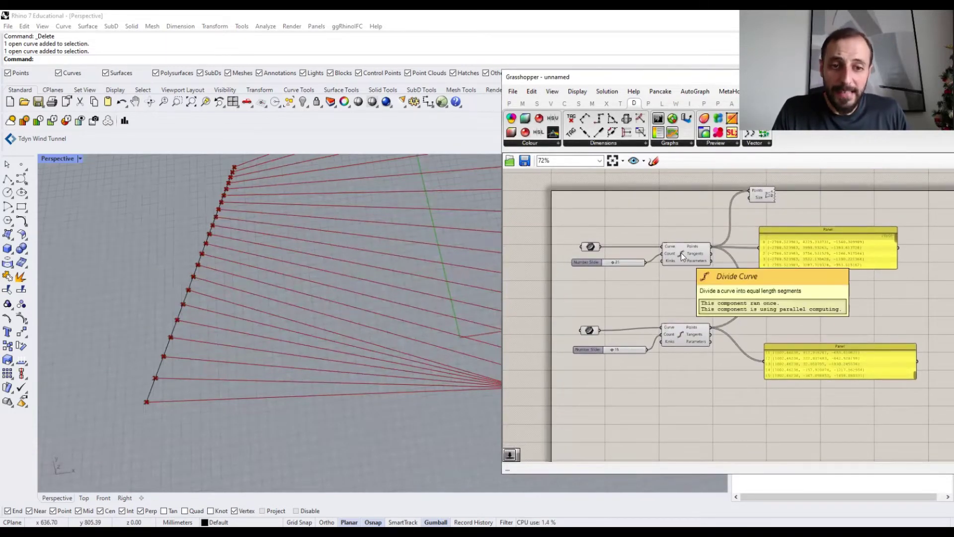
right_click(681, 253)
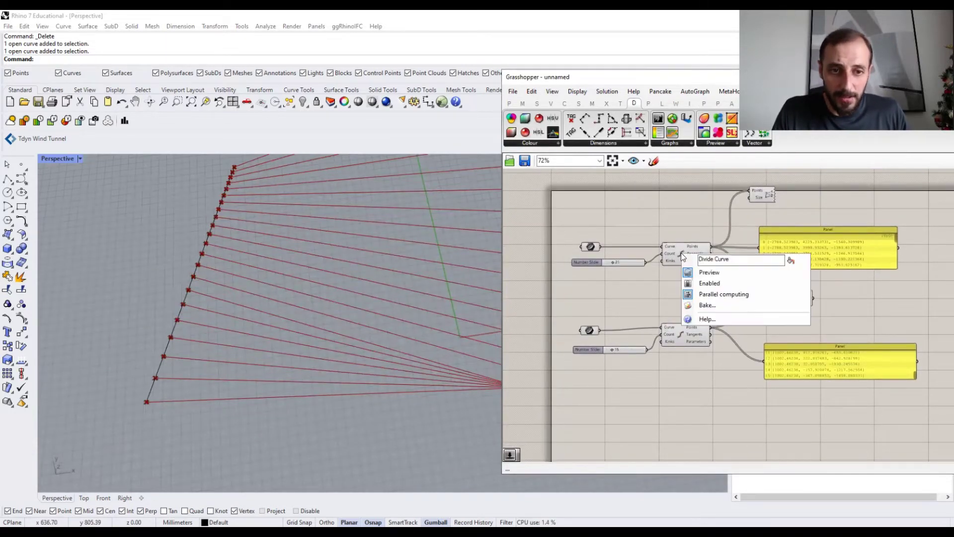
click(703, 274)
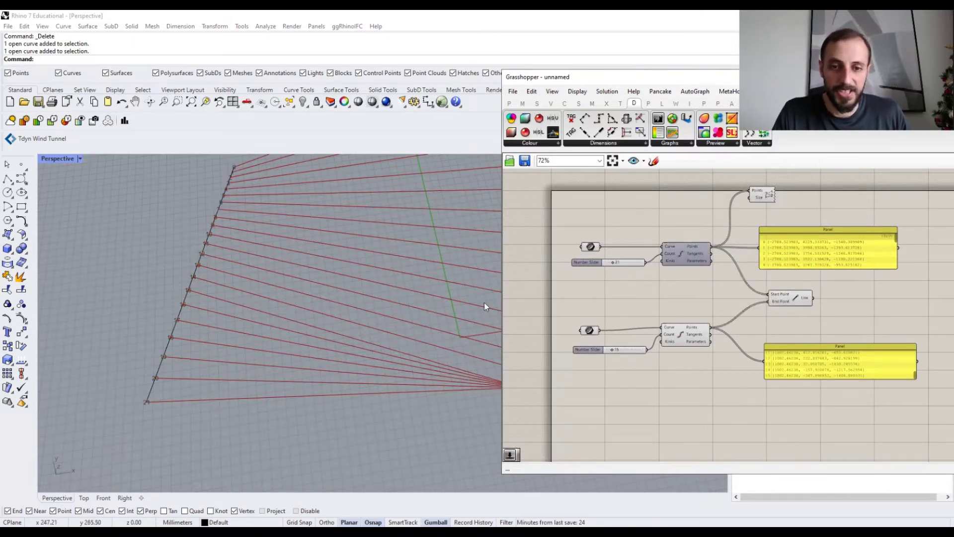
right_click(683, 335)
click(696, 353)
scroll(324, 277, down, 3)
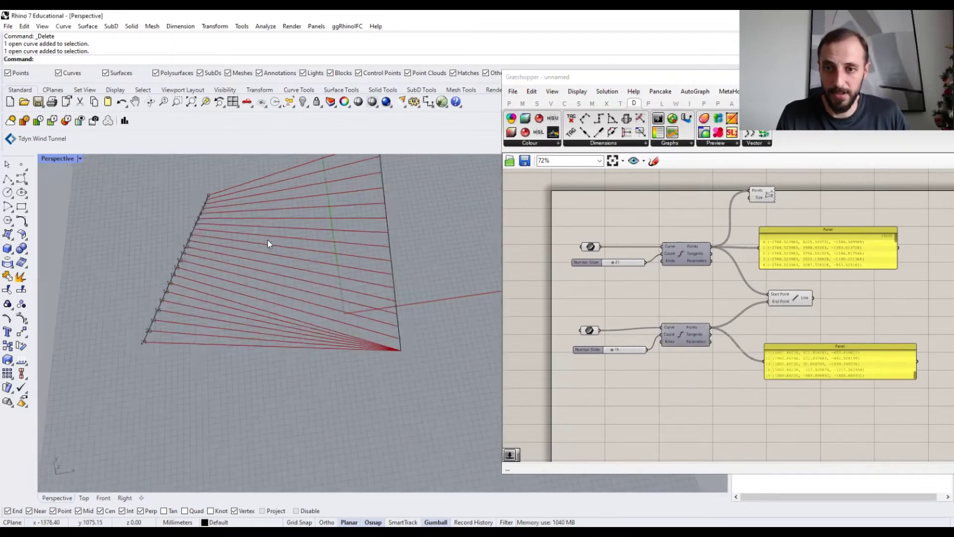
shift+right_drag(208, 229, 204, 272)
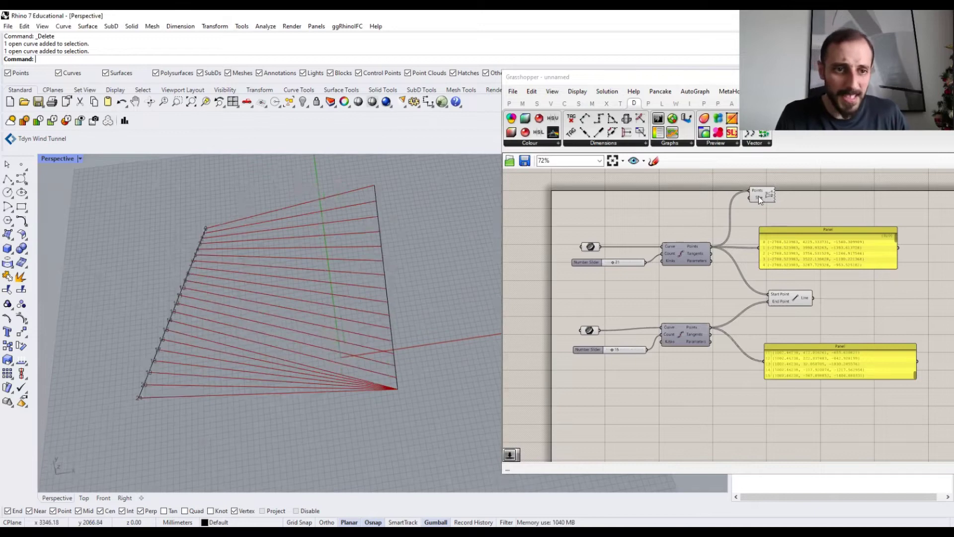
Try a Number Slider created with 2.5 on the Point List's Size input and raise it to 10.0
scroll(759, 196, up, 2)
scroll(218, 213, up, 2)
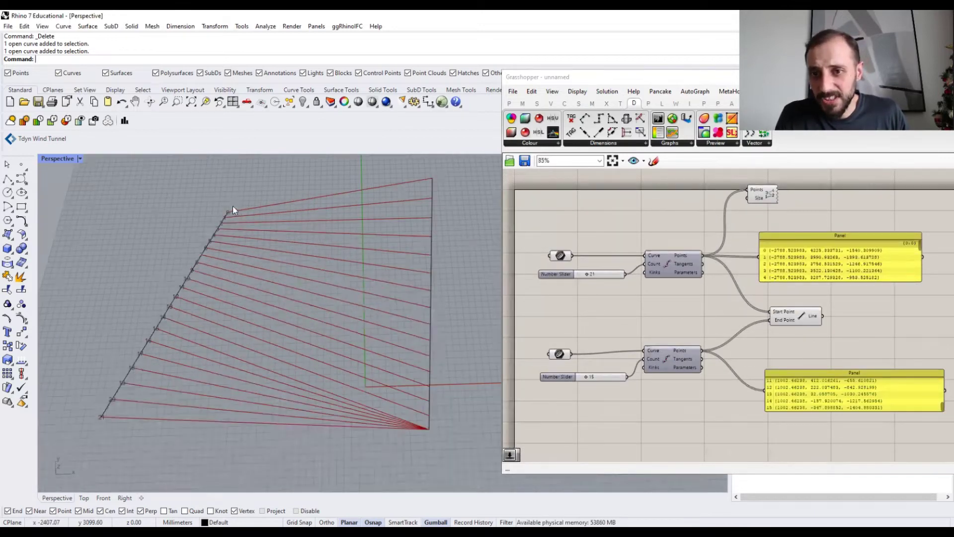
scroll(227, 222, up, 1)
scroll(228, 222, down, 4)
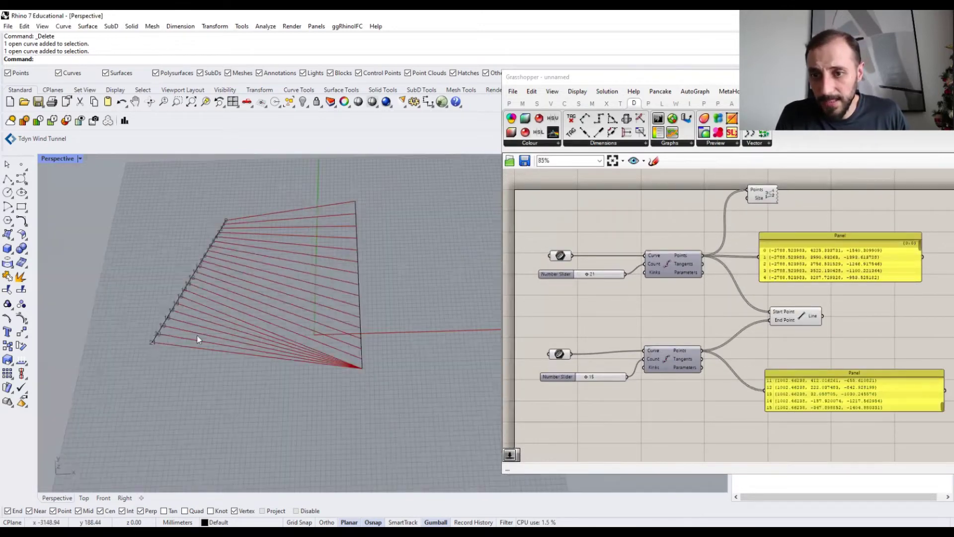
scroll(213, 312, down, 3)
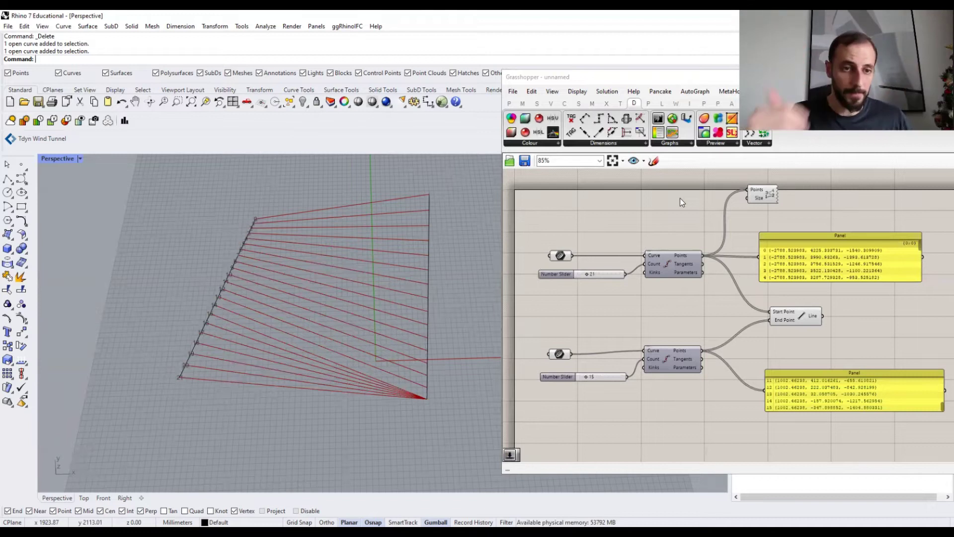
double_click(680, 198)
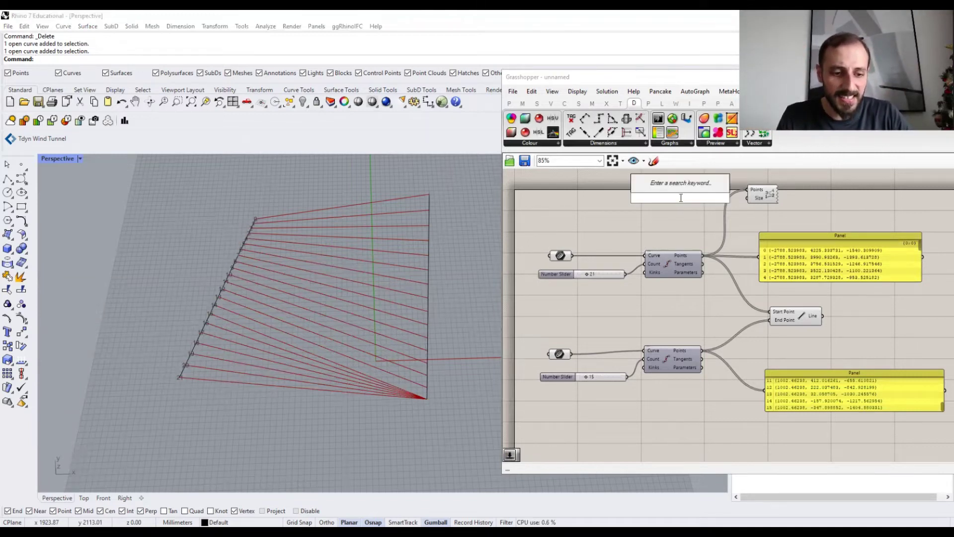
text(2.5)
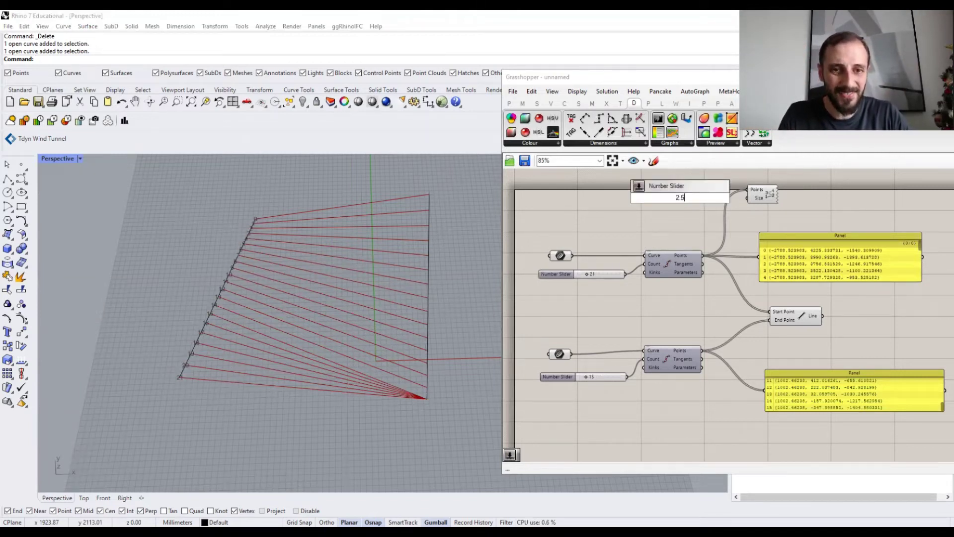
key(Return)
drag(725, 197, 747, 198)
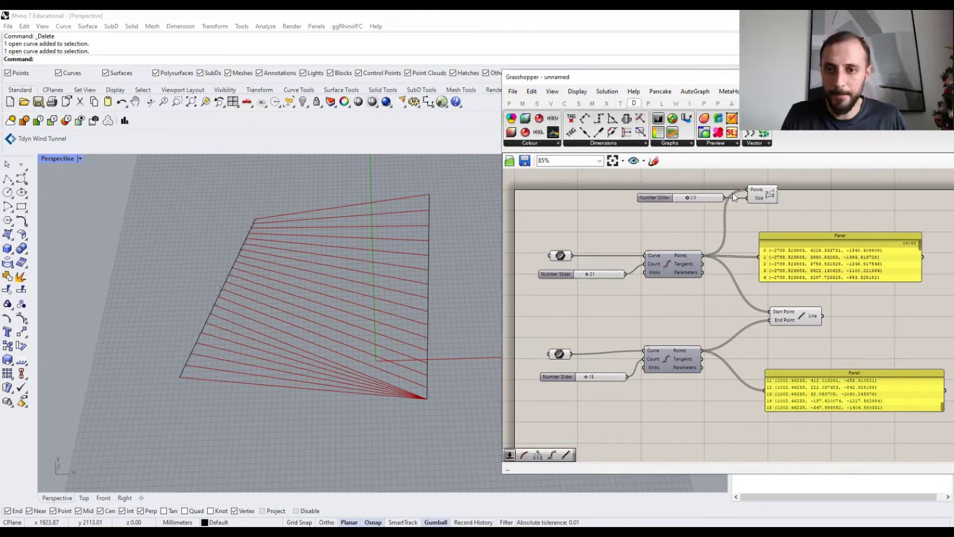
drag(688, 198, 731, 197)
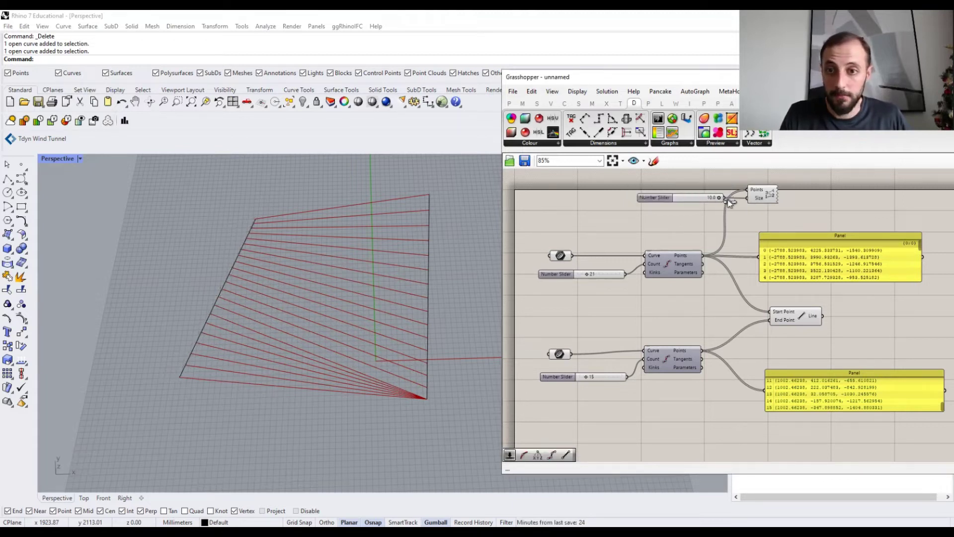
Add a Number Slider of 50 to the Point List's Size input, raise it to 100, and delete the replaced size slider
double_click(667, 222)
text(5)
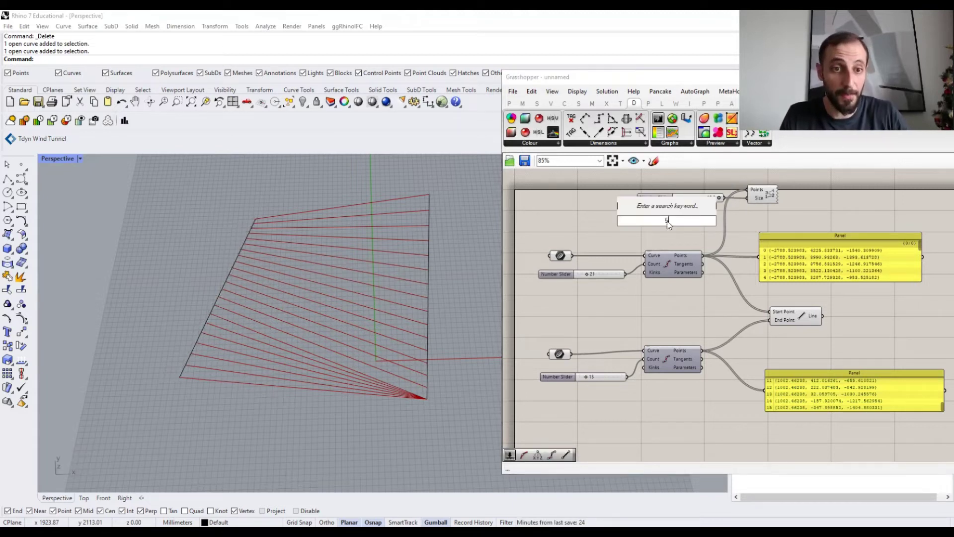
text(0)
key(Return)
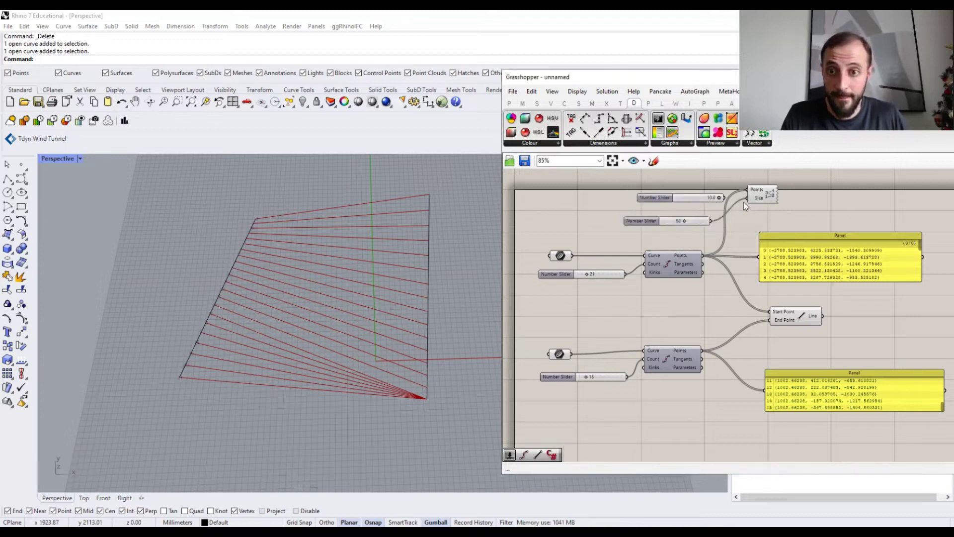
drag(680, 226, 708, 220)
click(679, 195)
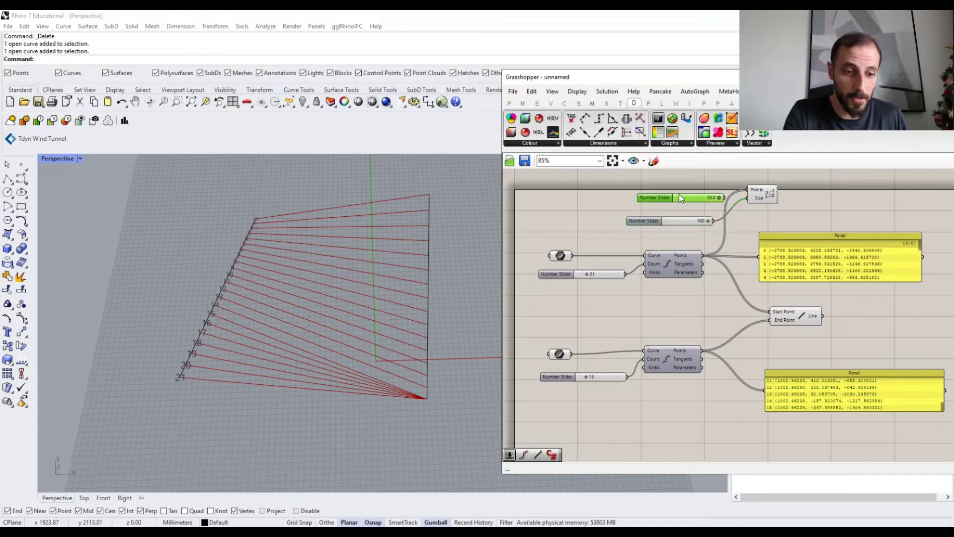
key(Delete)
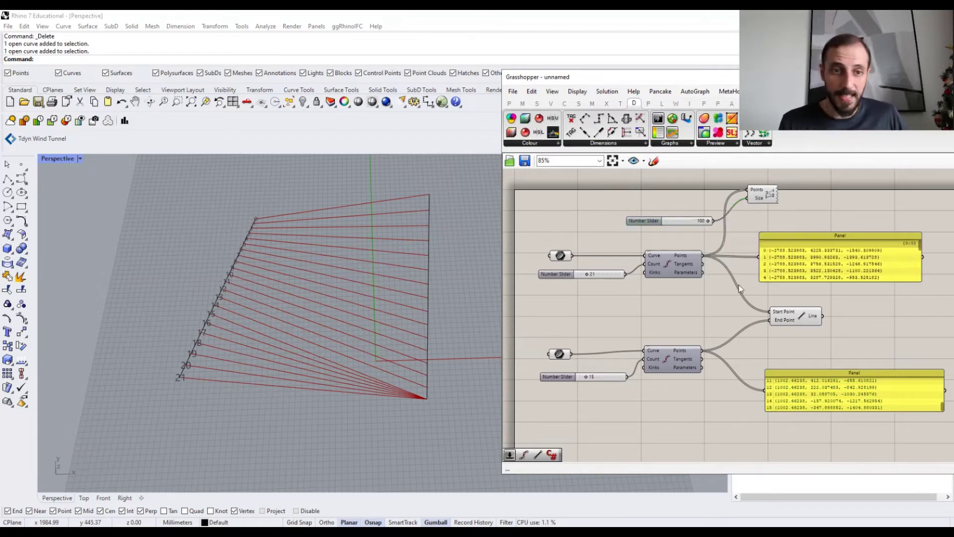
Move the first Panel farther from its Divide Curve and place the Point List and its size slider above it
right_drag(764, 225, 737, 213)
drag(740, 187, 776, 204)
click(790, 247)
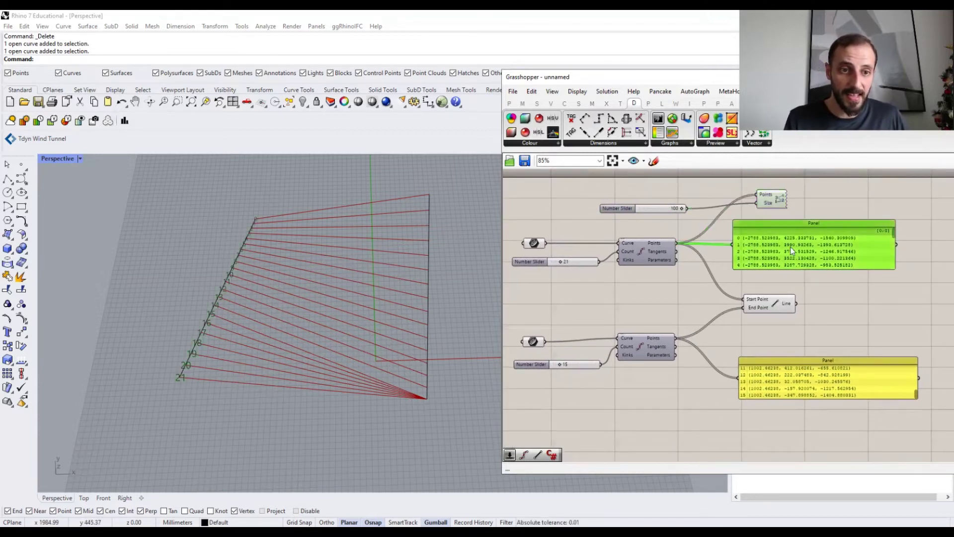
scroll(790, 247, down, 2)
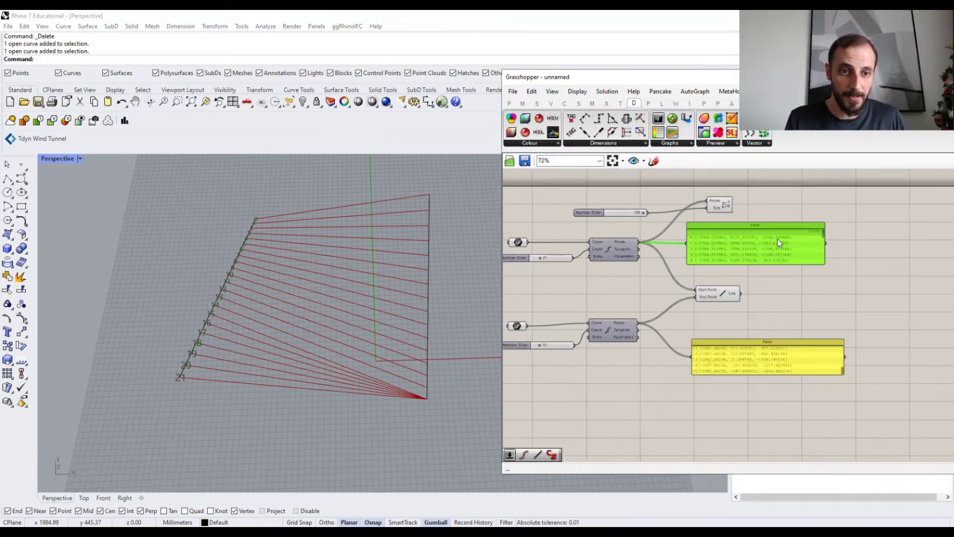
drag(777, 239, 868, 247)
drag(592, 213, 697, 238)
drag(718, 205, 814, 205)
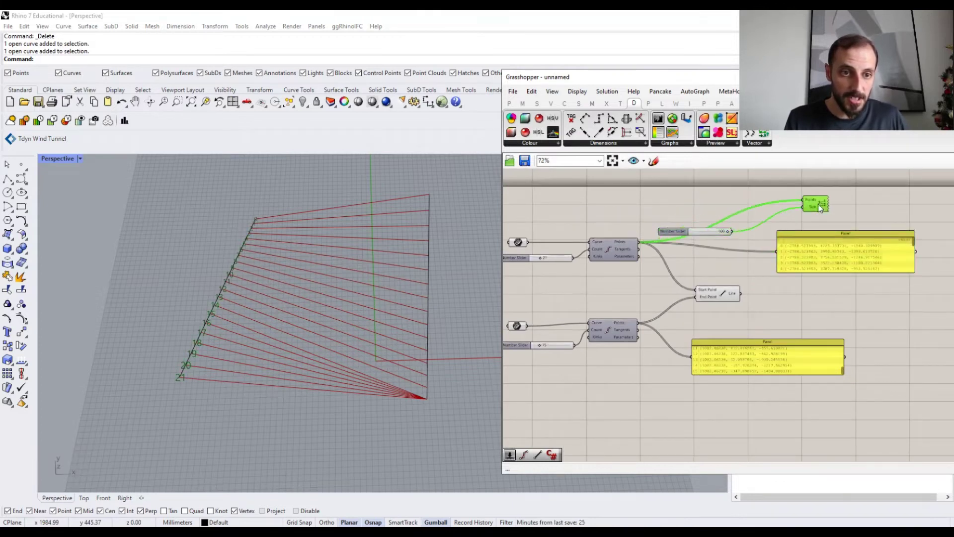
drag(708, 231, 777, 218)
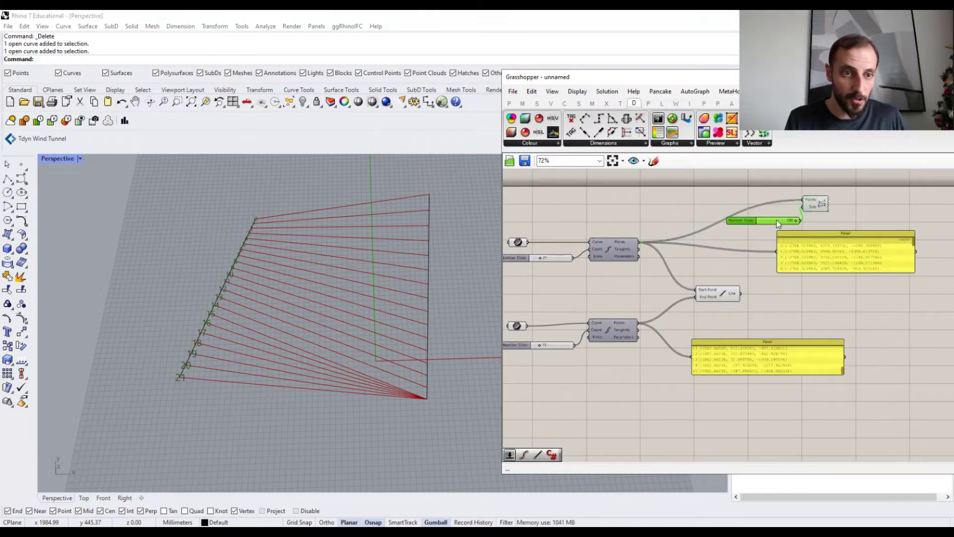
right_drag(821, 212, 779, 205)
drag(779, 201, 804, 201)
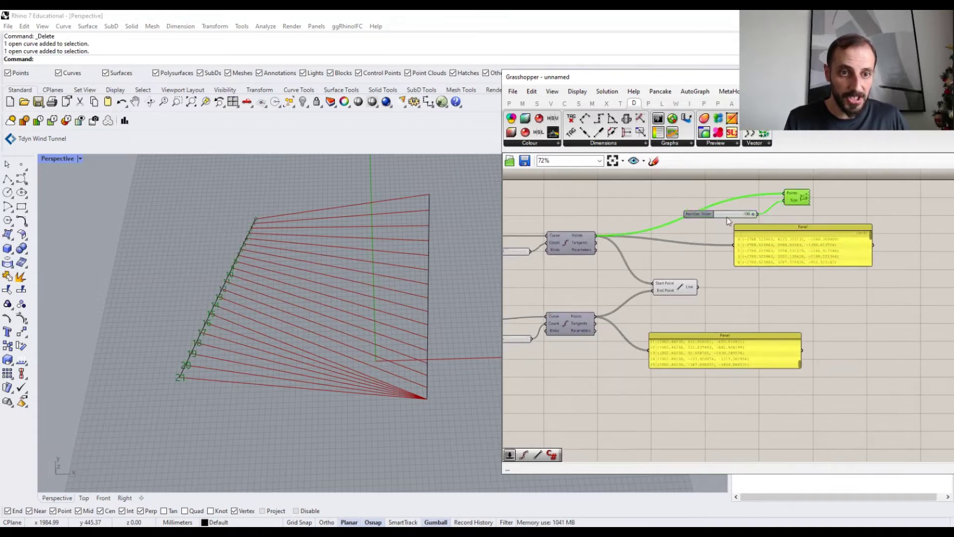
drag(727, 217, 747, 215)
Duplicate the Point List and its size slider above the second Panel and connect the second Divide Curve's Points to the copy
scroll(704, 249, down, 3)
drag(686, 312, 686, 324)
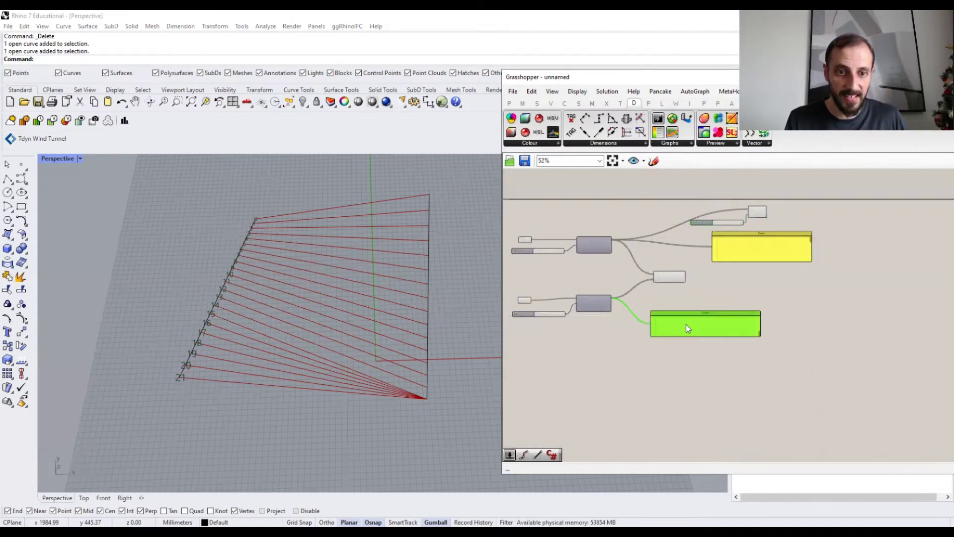
scroll(728, 281, up, 2)
click(807, 200)
drag(805, 189, 710, 336)
click(646, 323)
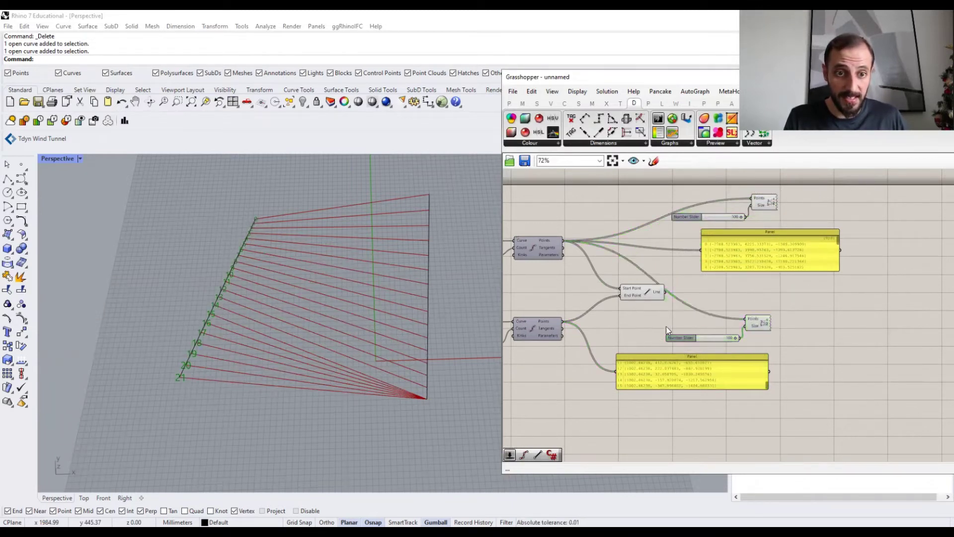
drag(563, 322, 747, 321)
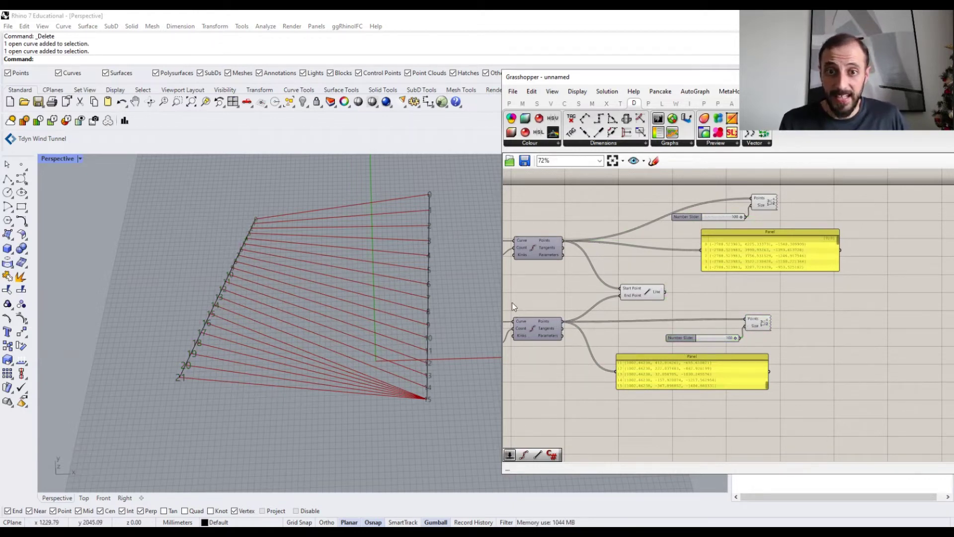
Compare the point numbering on both lines and set the first Divide Curve's count slider to 10
right_drag(433, 295, 448, 258)
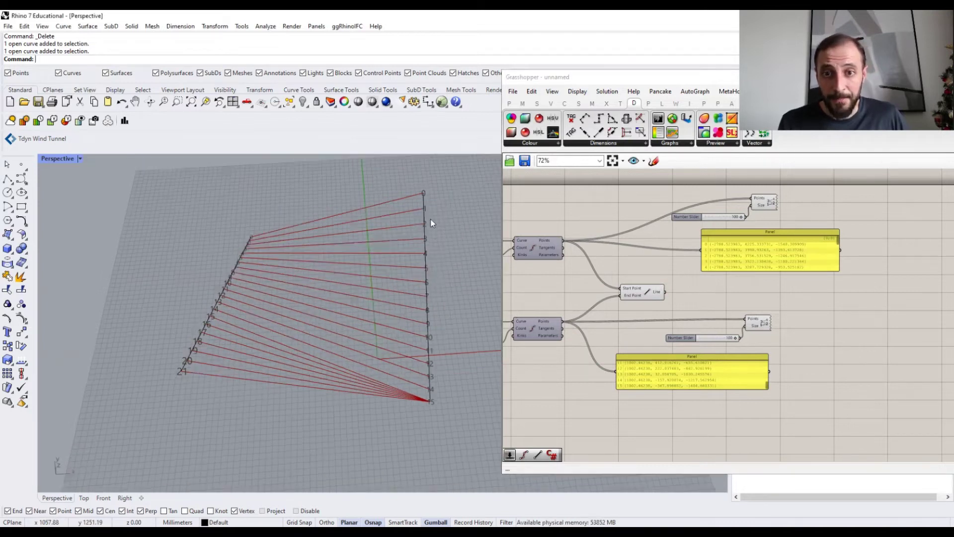
right_drag(425, 196, 375, 211)
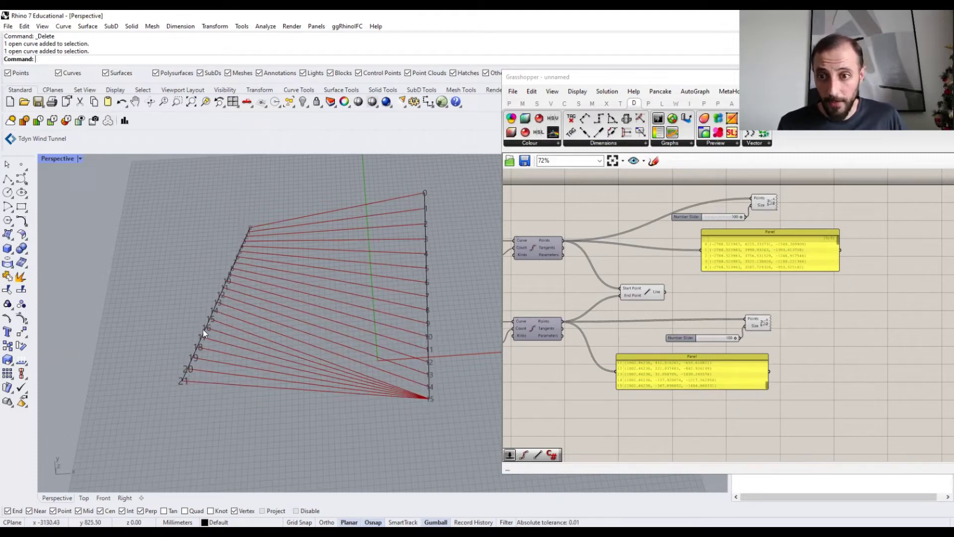
click(215, 313)
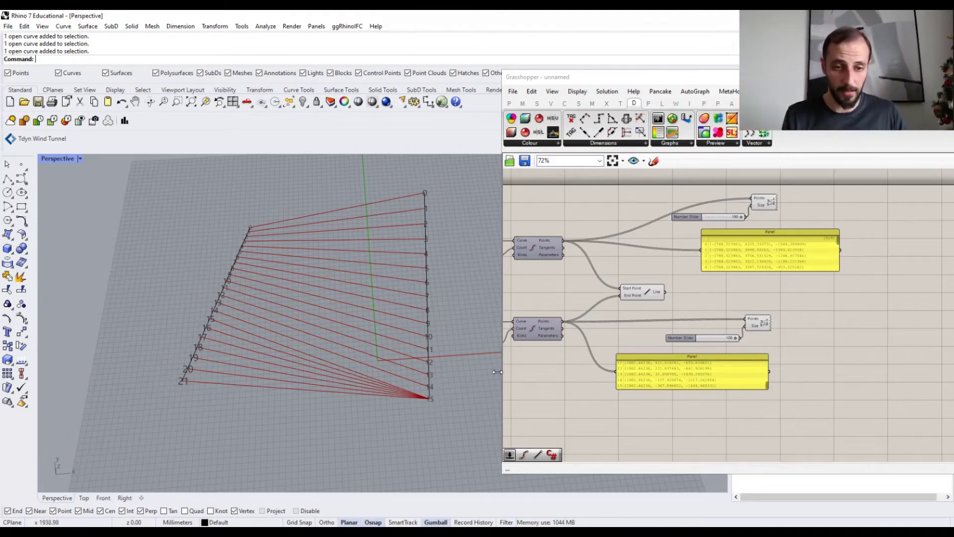
right_drag(514, 300, 592, 301)
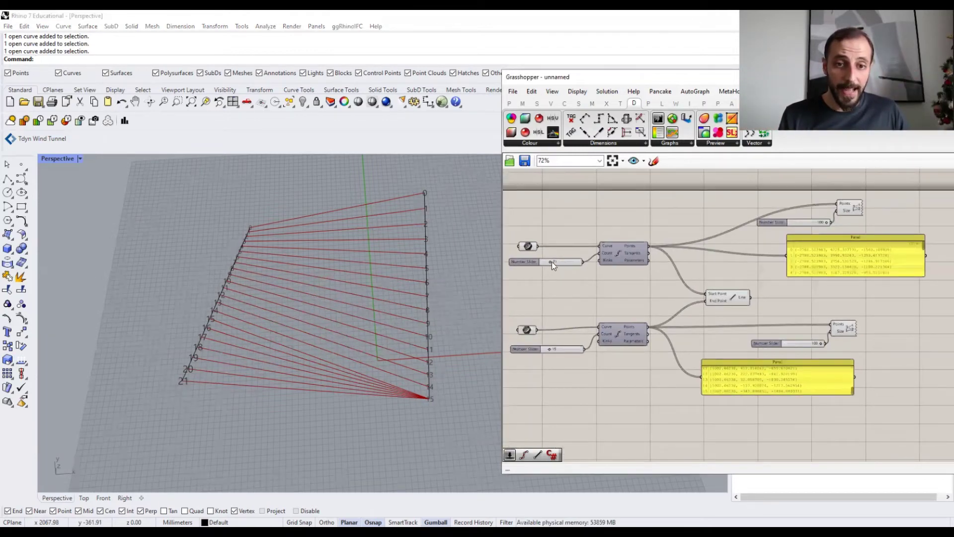
drag(552, 261, 547, 265)
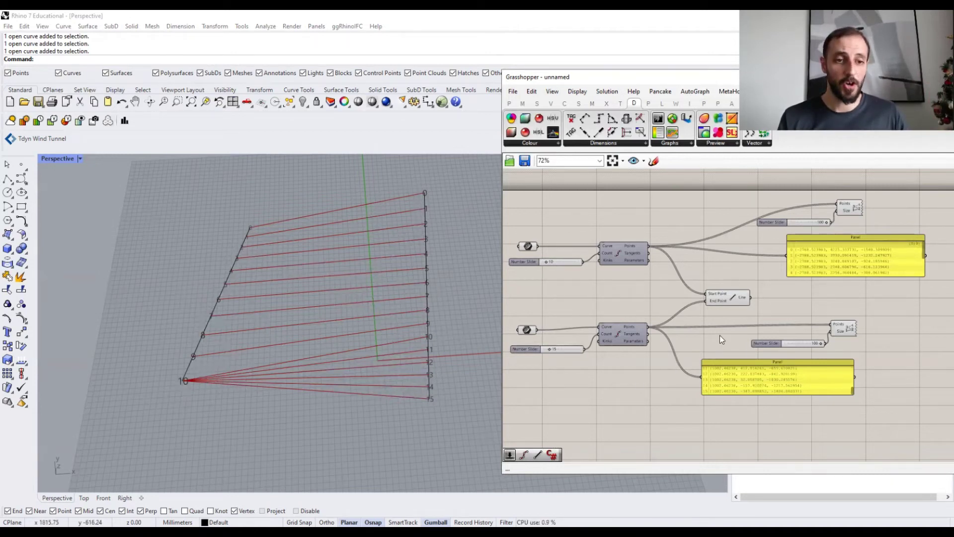
Add a Number Slider set to 15 and connect it to the first Divide Curve's Count input
right_drag(713, 323, 664, 314)
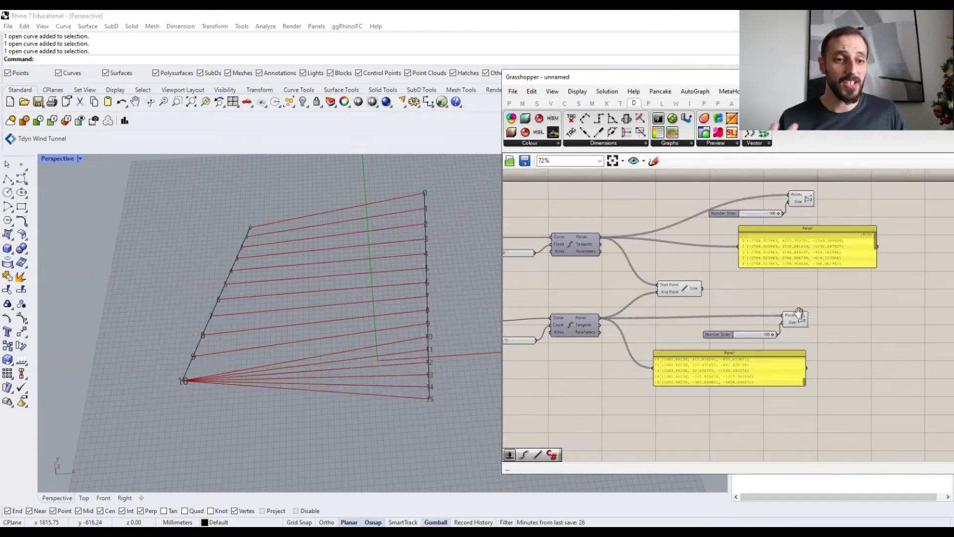
right_drag(816, 317, 796, 273)
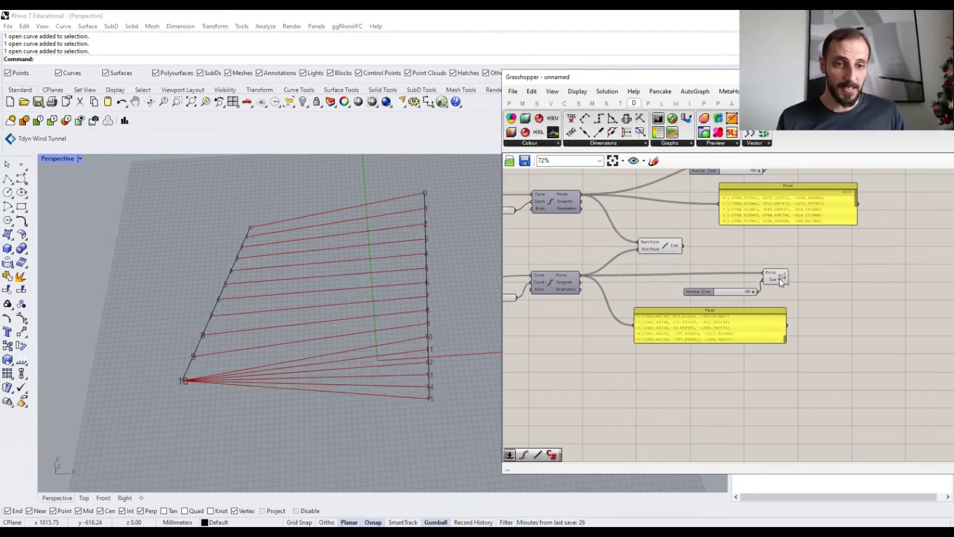
right_drag(788, 249, 793, 335)
right_drag(767, 275, 909, 247)
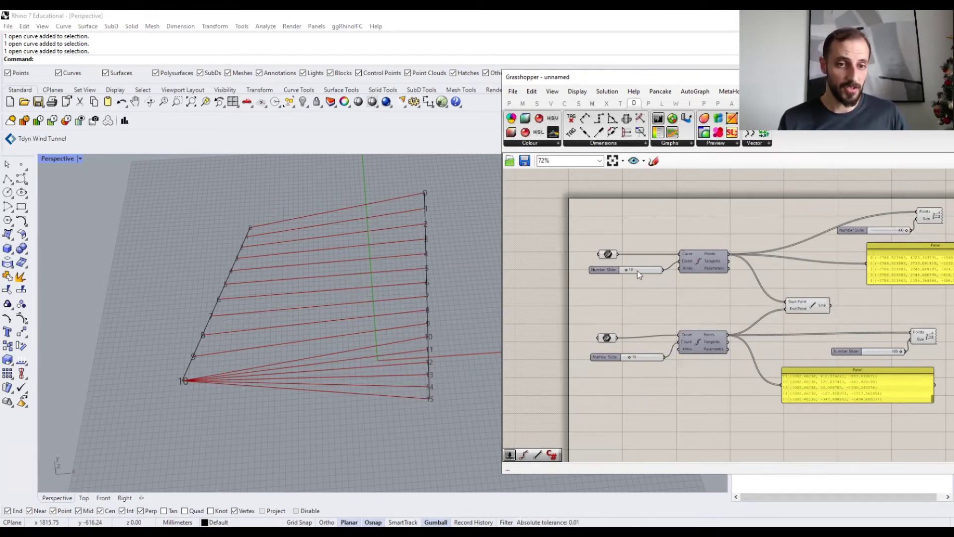
double_click(620, 315)
text(15)
key(Return)
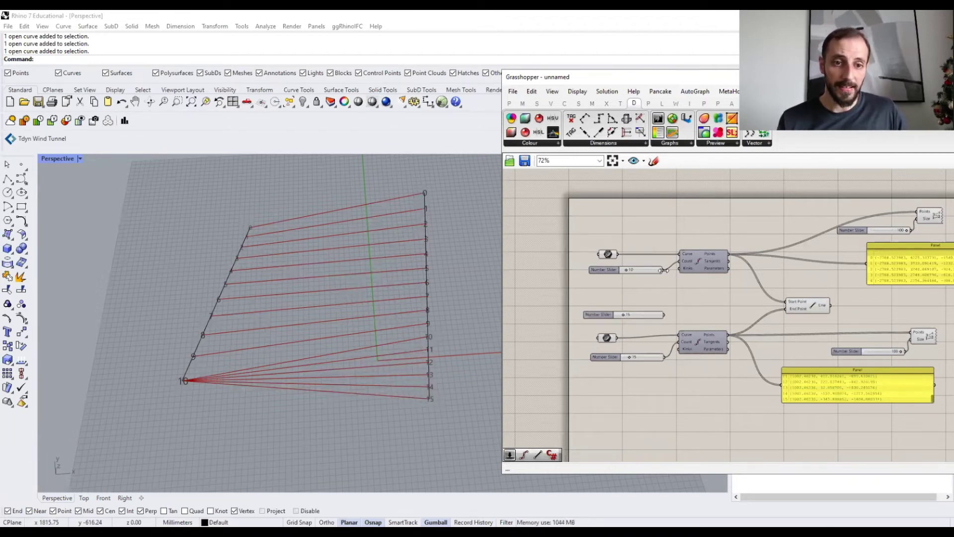
drag(664, 270, 659, 273)
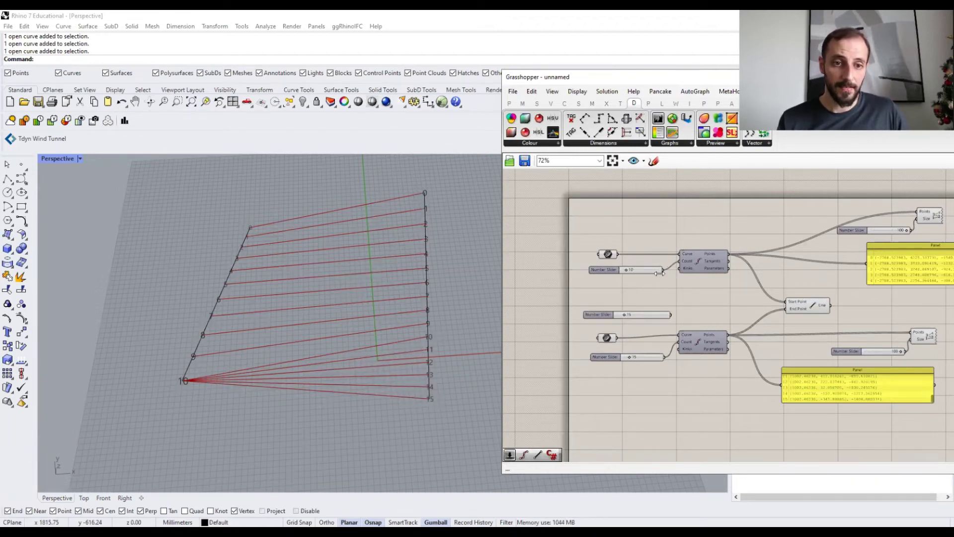
drag(658, 313, 681, 262)
Disconnect the new slider from the first Divide Curve's Kinks input and put it in place of the deleted old count slider
right_click(688, 269)
mouse_move(745, 297)
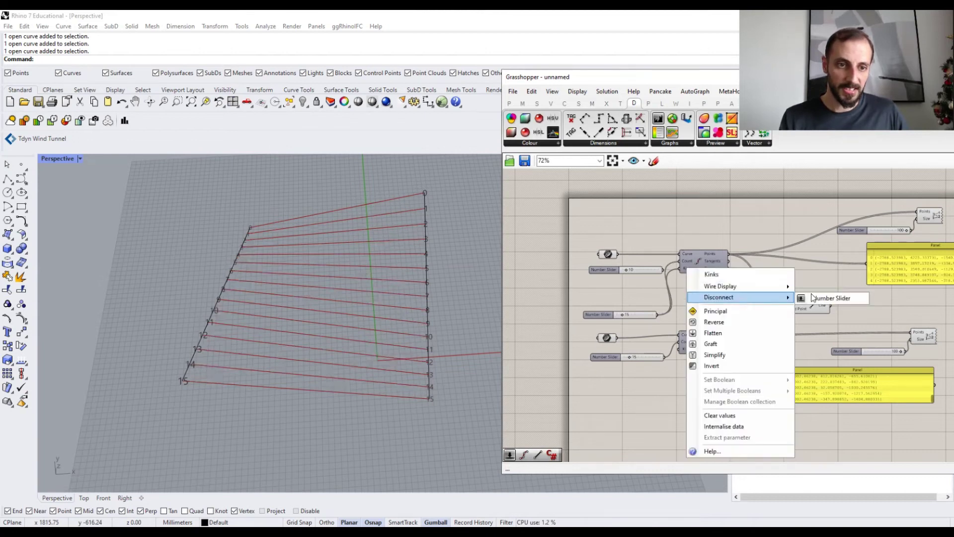
click(814, 299)
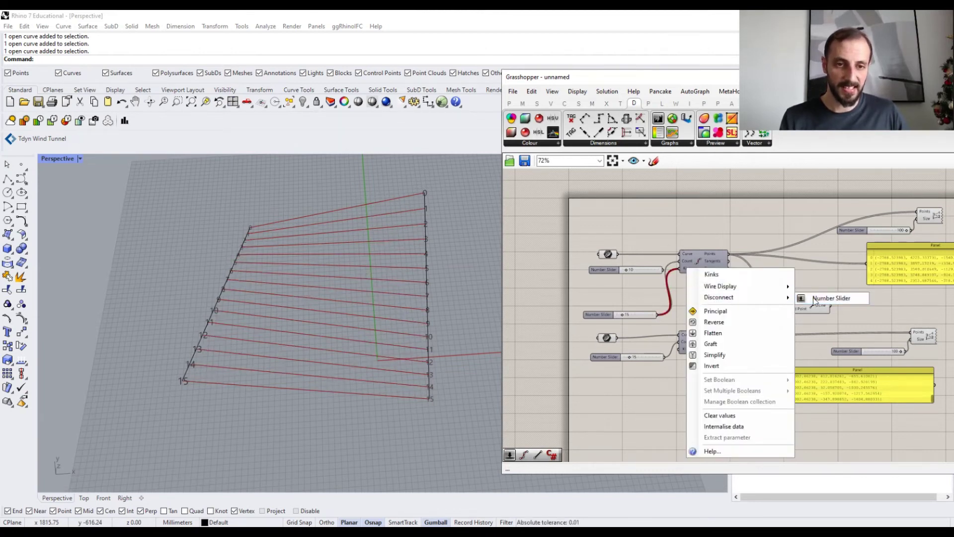
click(643, 269)
key(Delete)
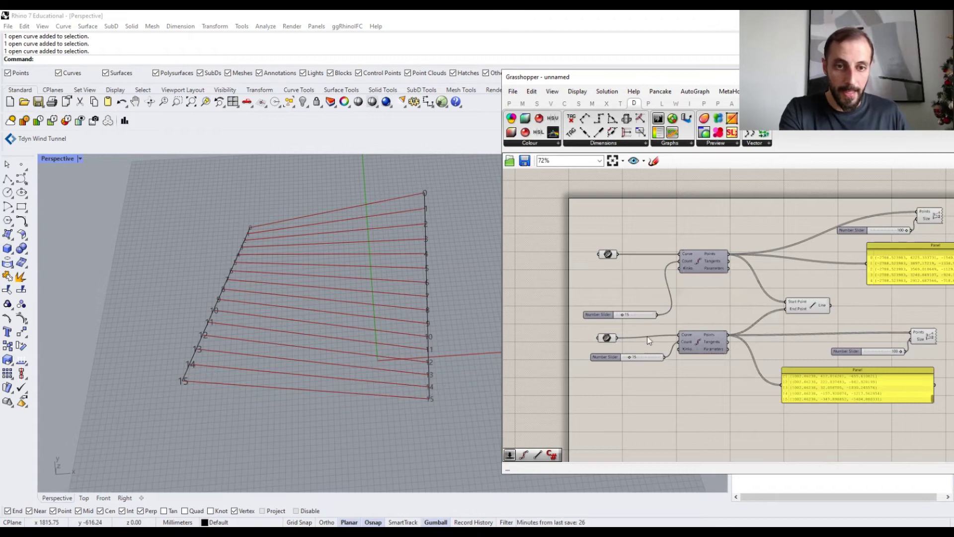
drag(645, 315, 651, 276)
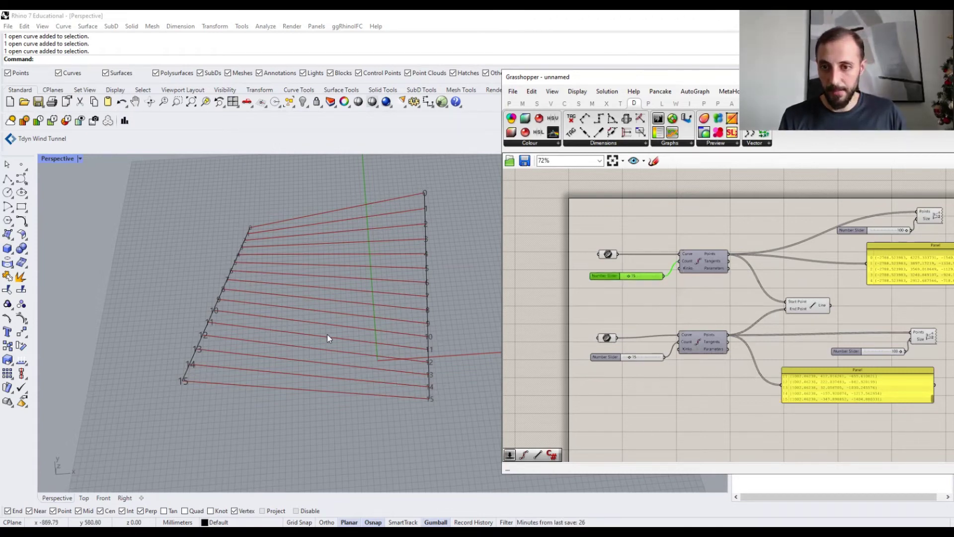
Select the second Point List, its size slider and the second Panel and move them together farther from the Line component
right_drag(317, 320, 282, 319)
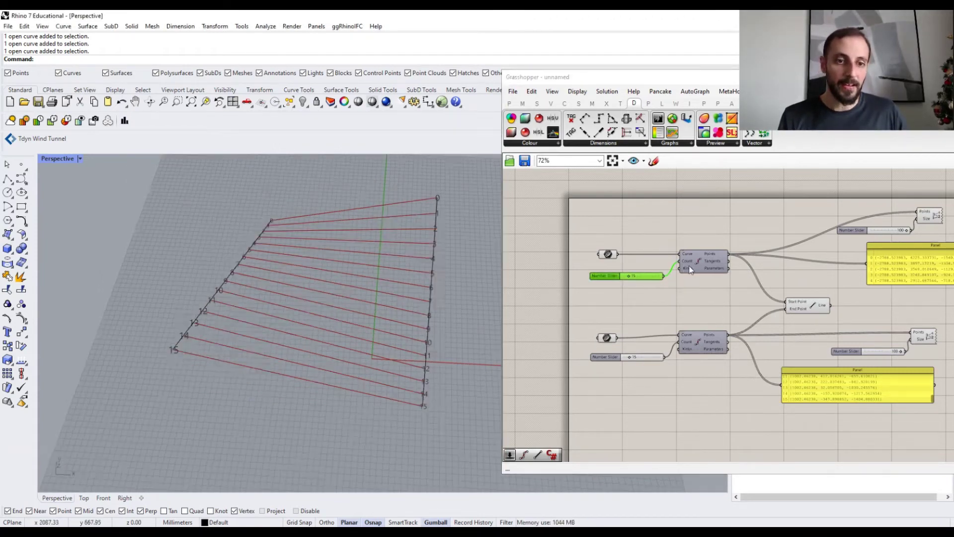
right_drag(908, 326, 742, 280)
drag(796, 287, 668, 361)
right_drag(634, 350, 767, 335)
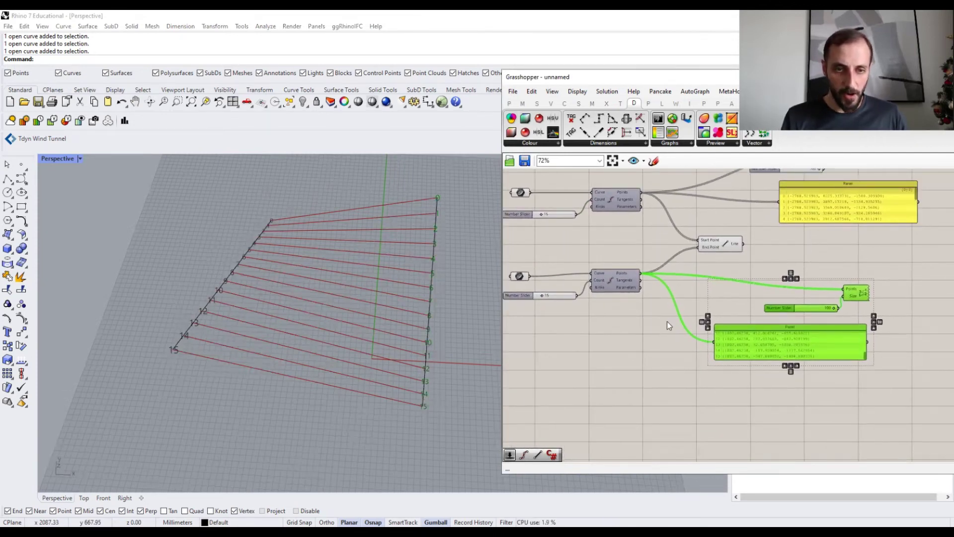
Group the second Point List with its size slider and Panel, and move the group farther below the Line component
right_drag(653, 334, 621, 339)
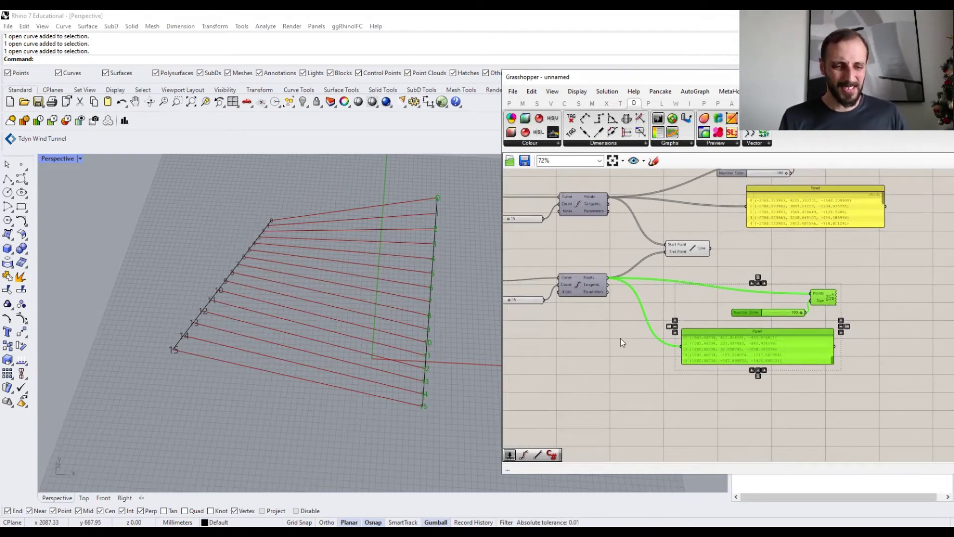
right_click(620, 338)
click(624, 324)
right_drag(784, 292, 749, 271)
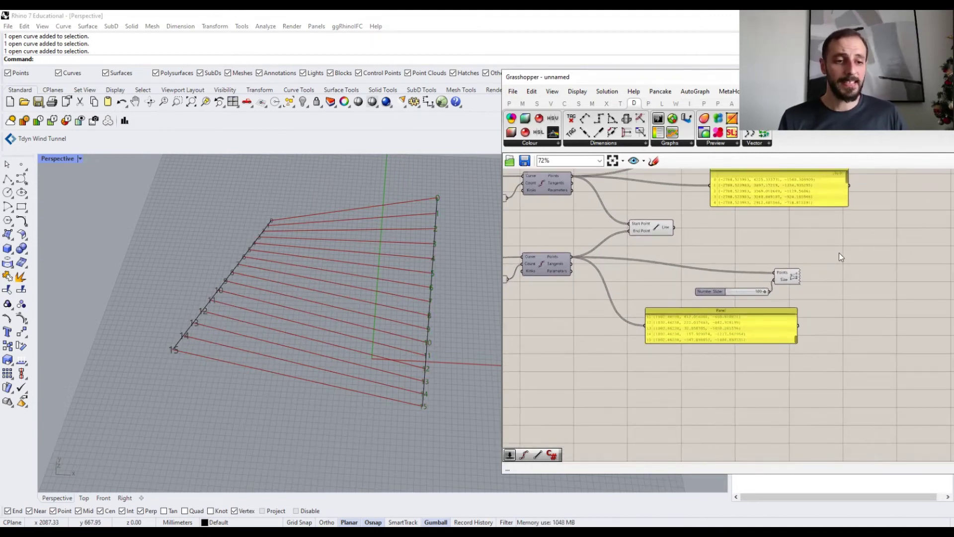
drag(839, 253, 609, 351)
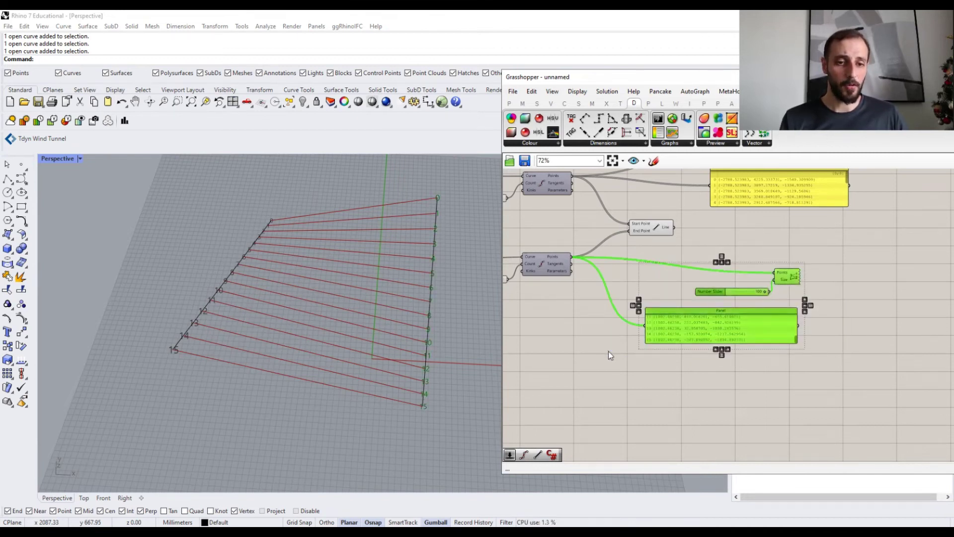
right_click(608, 351)
click(645, 415)
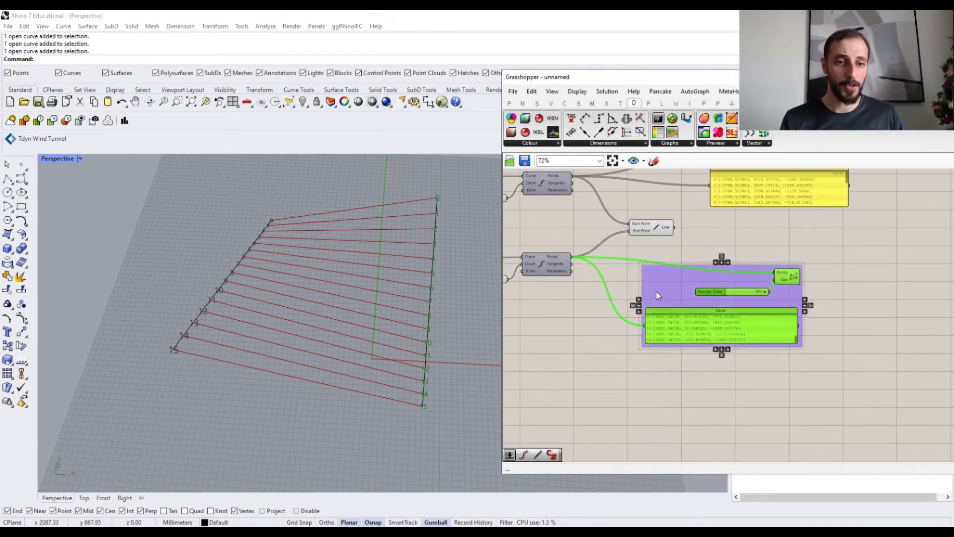
drag(656, 291, 648, 318)
click(712, 255)
Group the first Point List with its size slider and Panel
right_drag(715, 252, 704, 301)
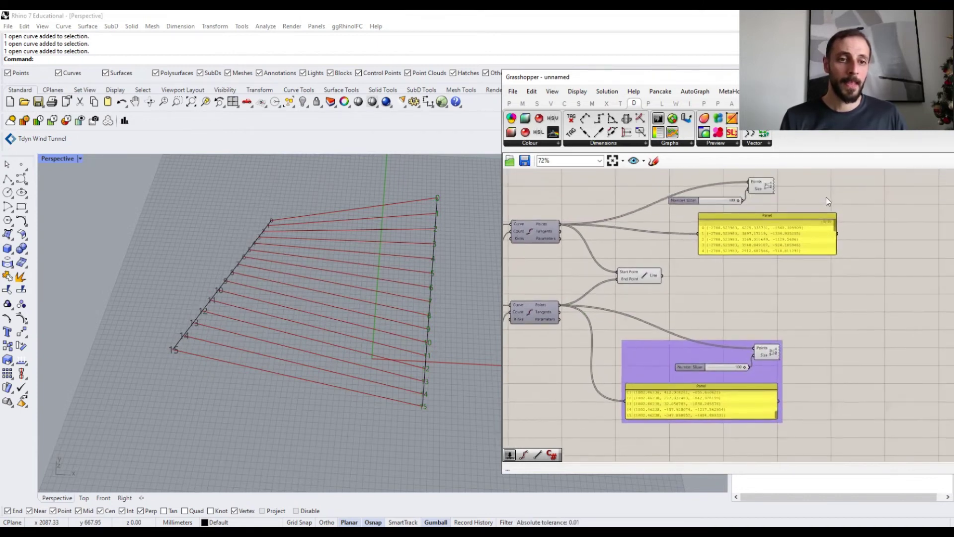
drag(853, 172, 712, 273)
right_click(711, 272)
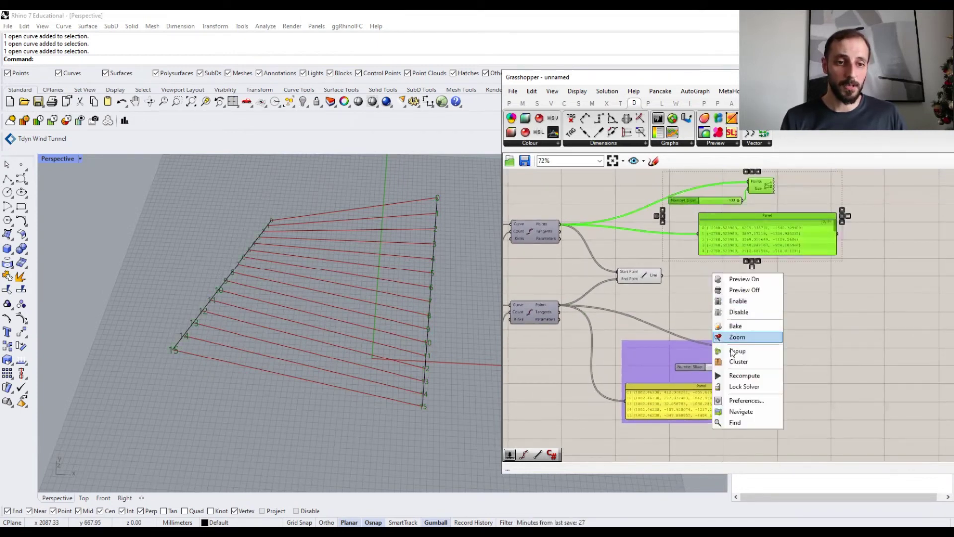
click(723, 351)
right_drag(659, 289, 603, 275)
Recolour the second Point List group red and shift it slightly away from the Line component
click(633, 337)
drag(632, 337, 663, 337)
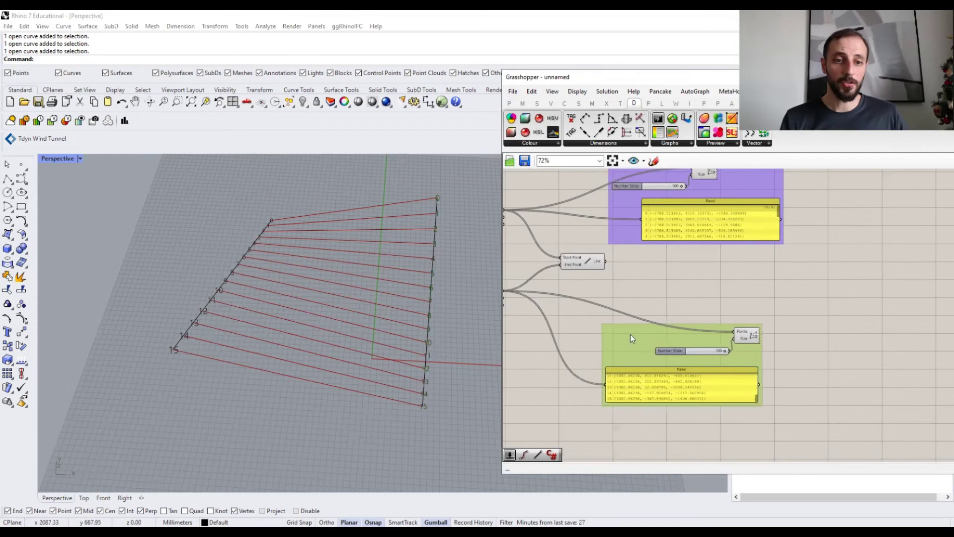
right_click(616, 337)
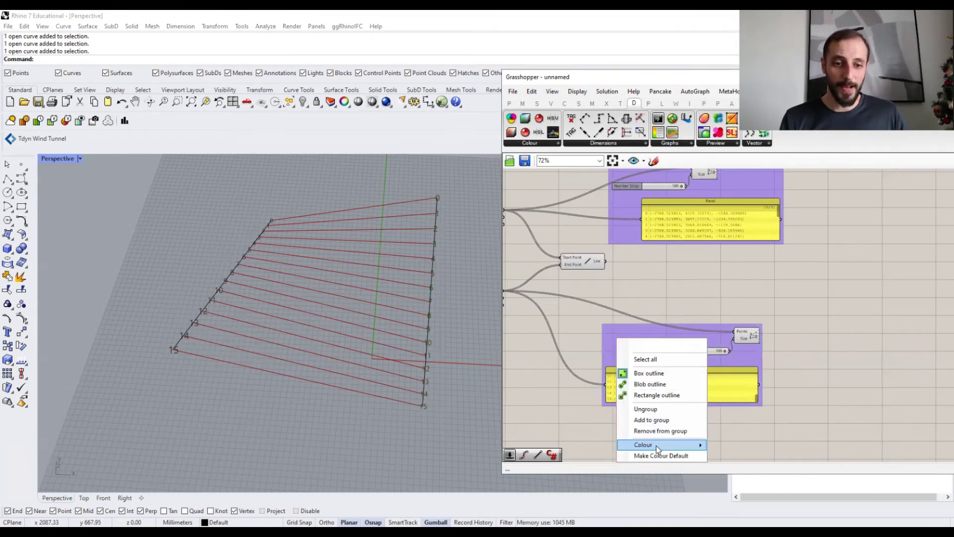
mouse_move(656, 445)
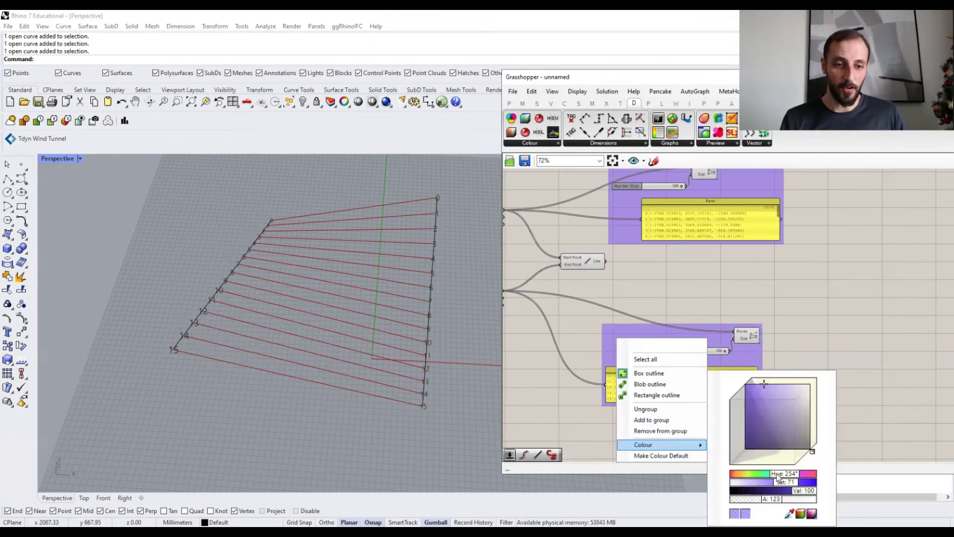
drag(776, 473, 727, 473)
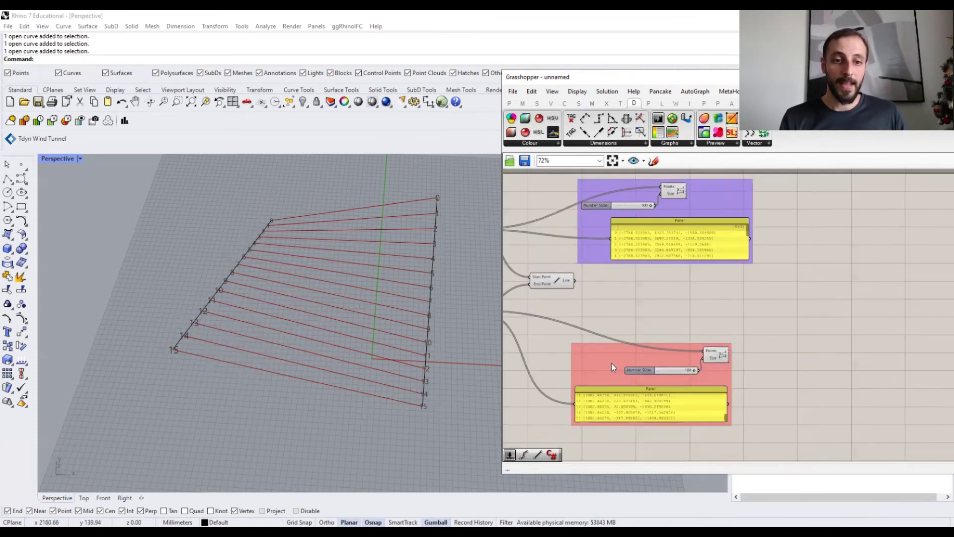
drag(611, 363, 626, 360)
Add a scribble reading "Point List Monitoring" just above the red group
right_drag(641, 303, 649, 315)
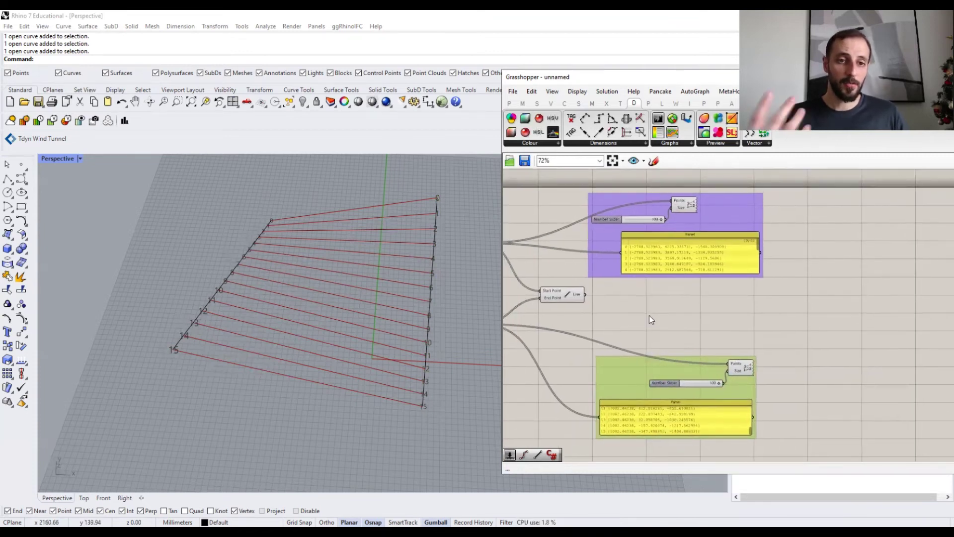
click(649, 315)
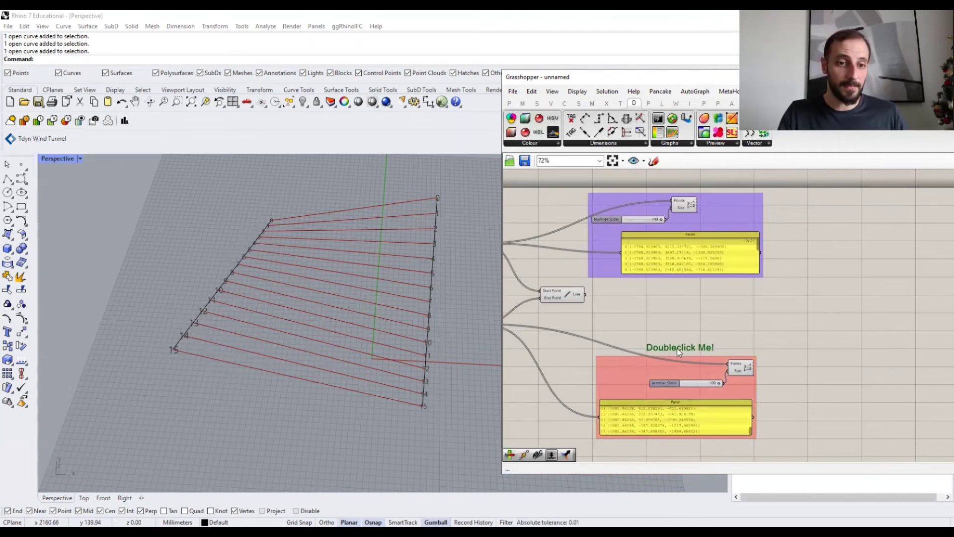
double_click(677, 347)
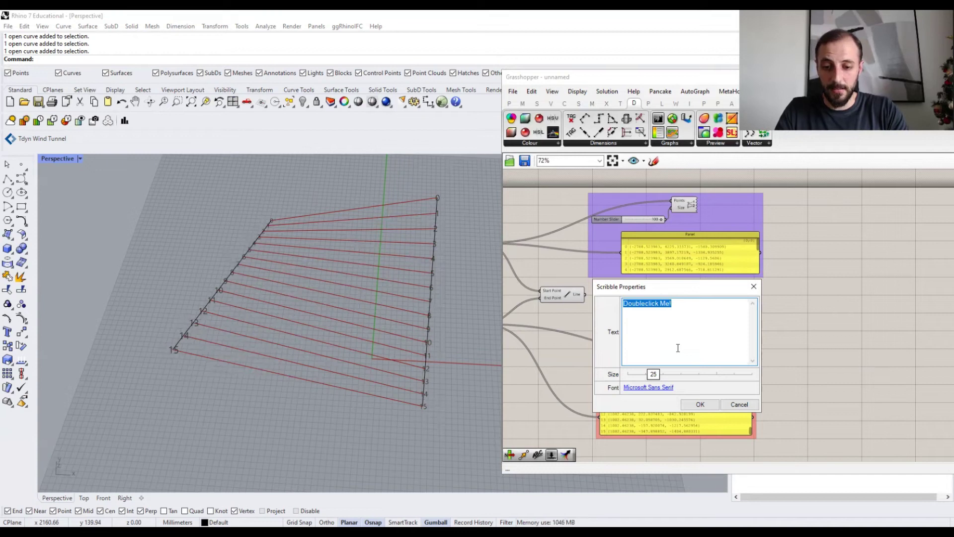
text(Number)
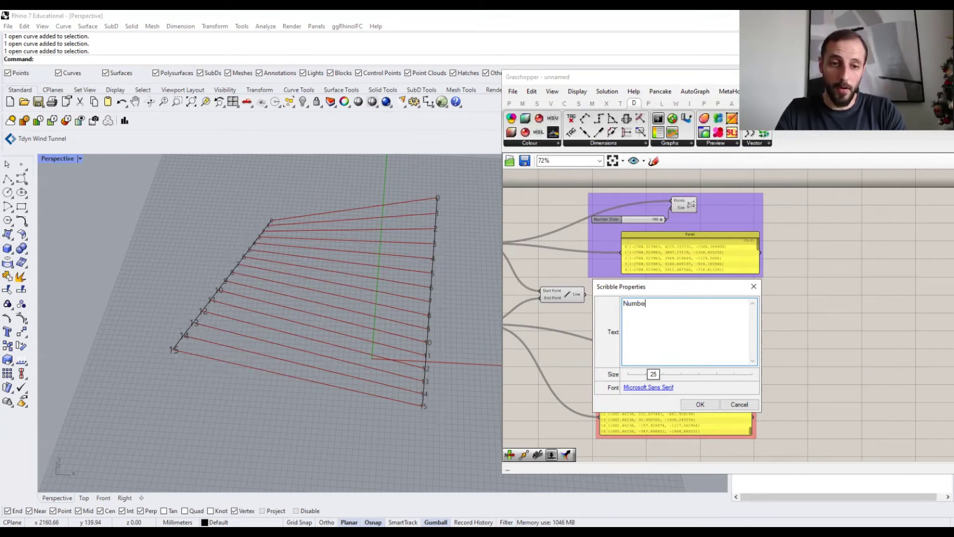
key(BackSpace)
key(BackSpace)
key(BackSpace)
text(Po)
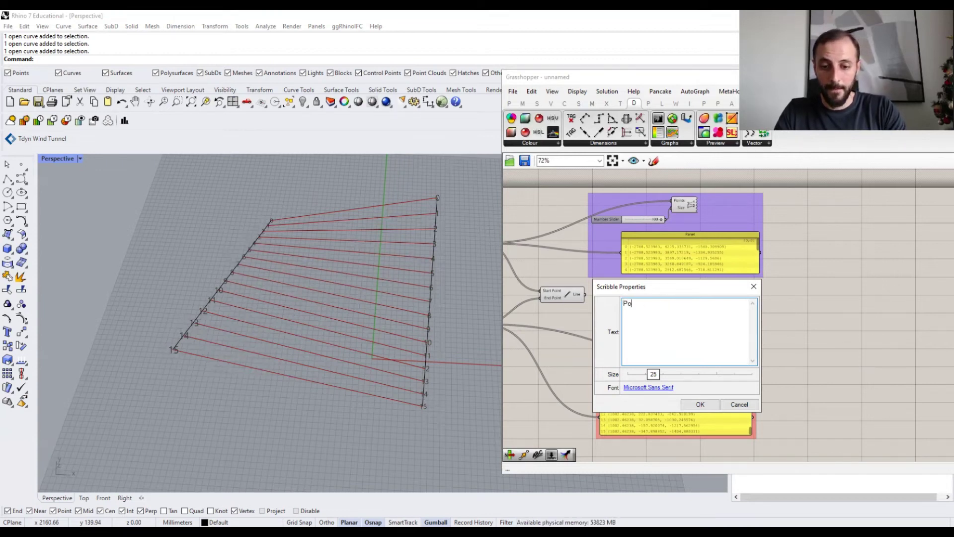
text(int List M)
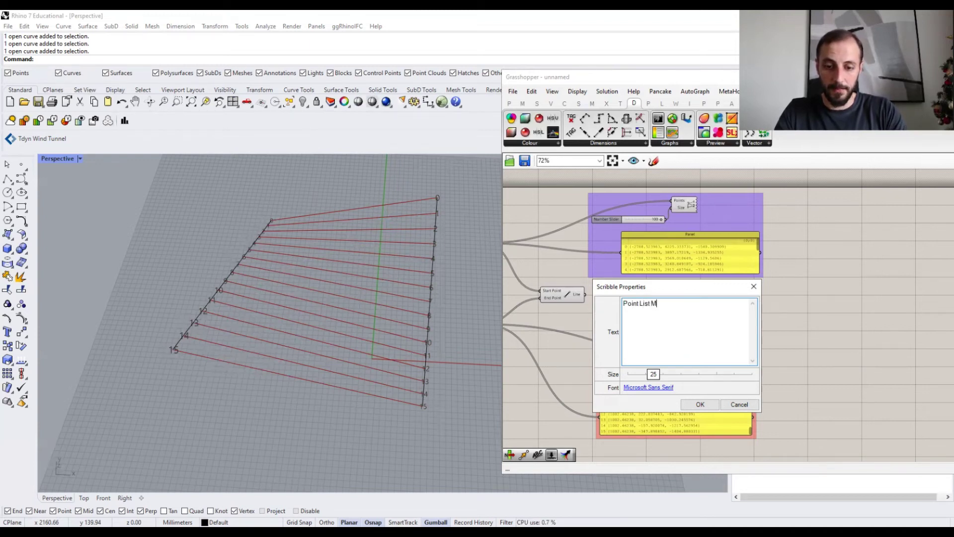
text(onitoring)
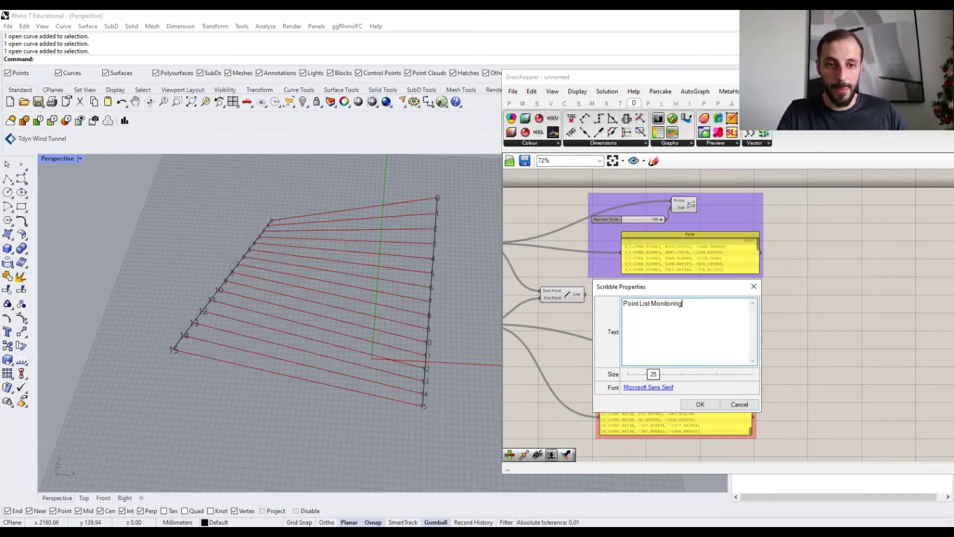
click(700, 404)
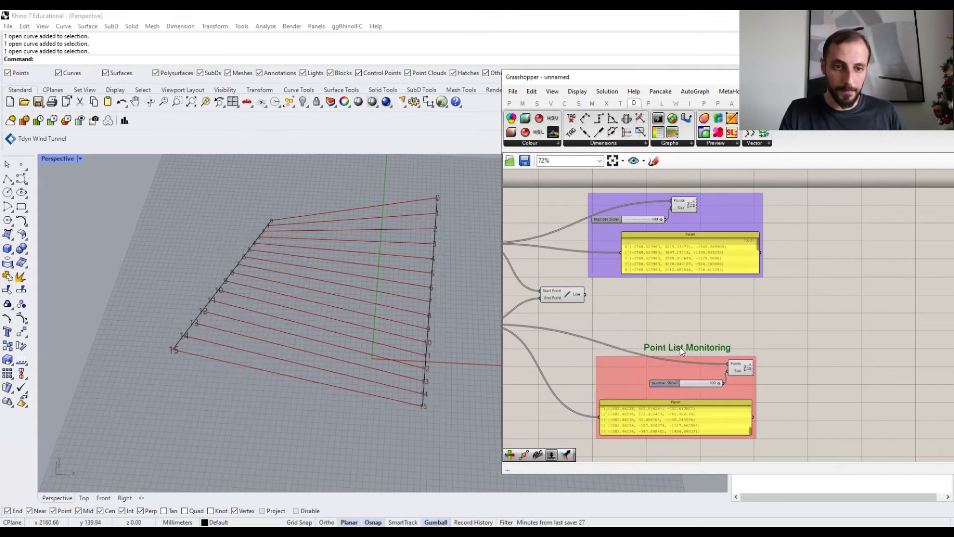
Change the scribble's text to "Point List_Monitoring" and add it to the red group
double_click(681, 348)
click(654, 304)
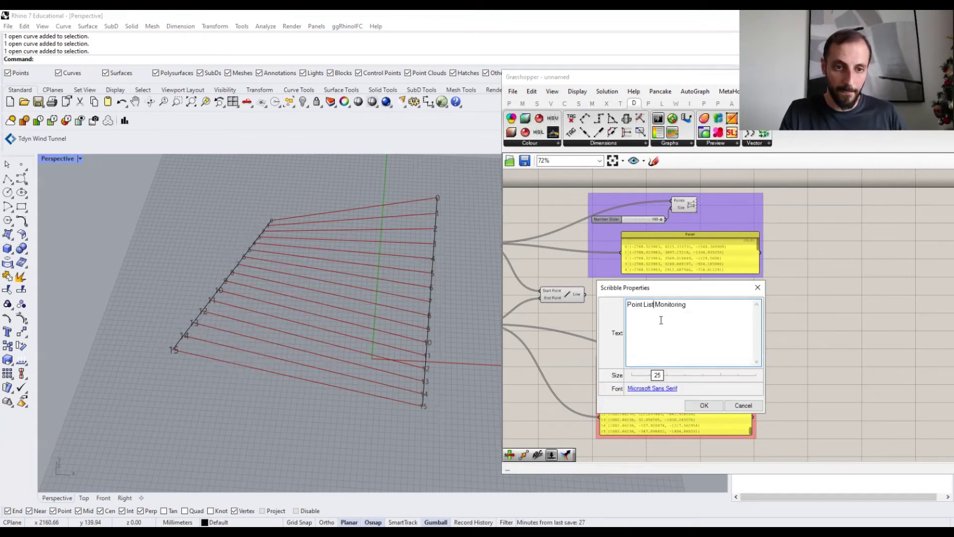
key(Delete)
text(_)
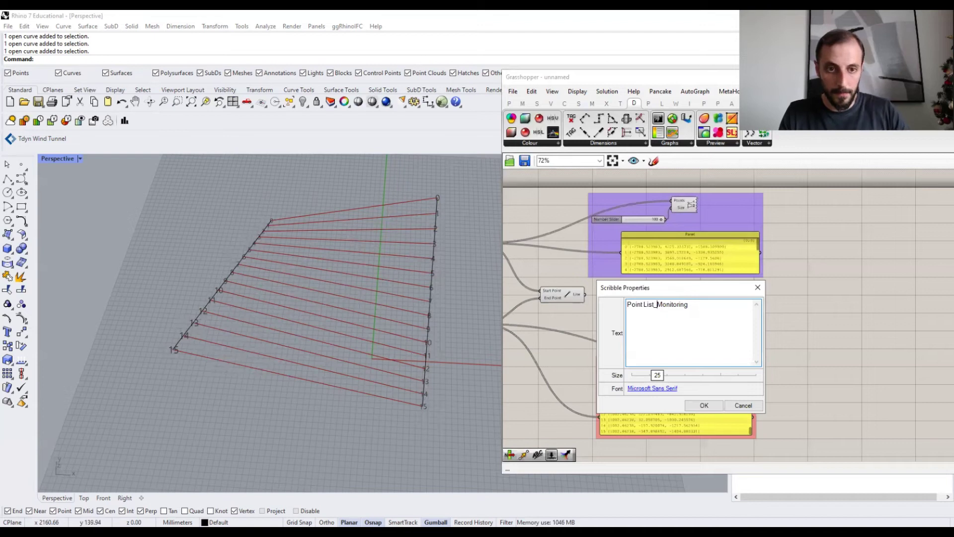
key(Return)
right_click(672, 372)
click(707, 454)
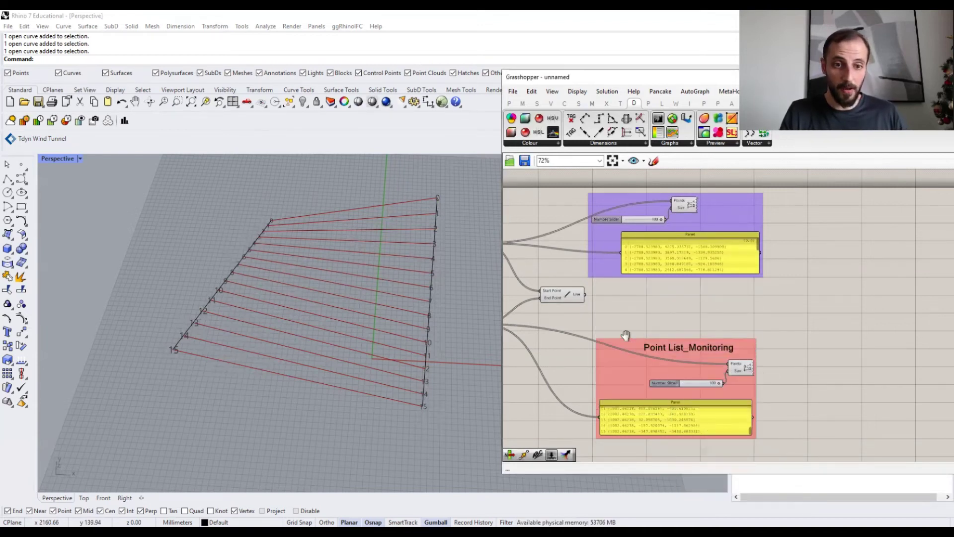
scroll(642, 333, down, 3)
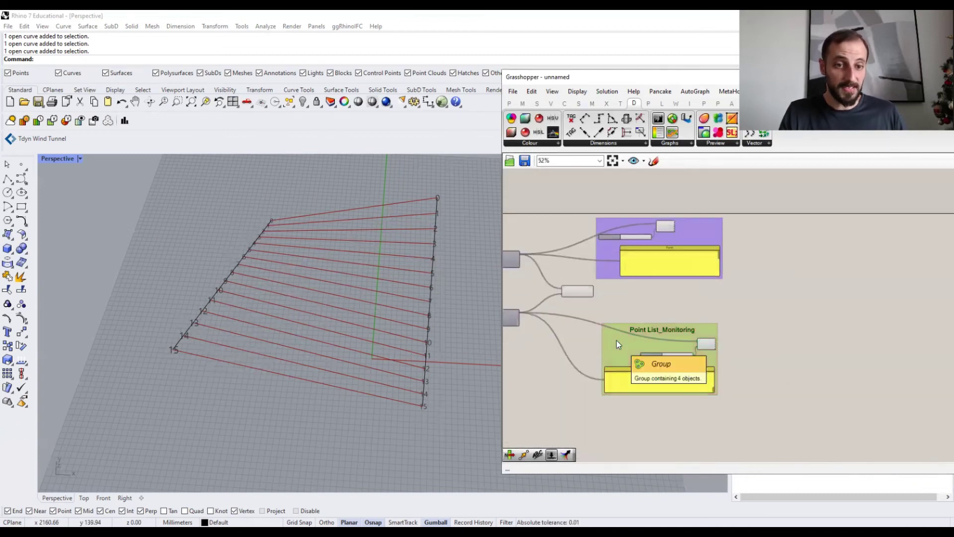
scroll(659, 336, up, 3)
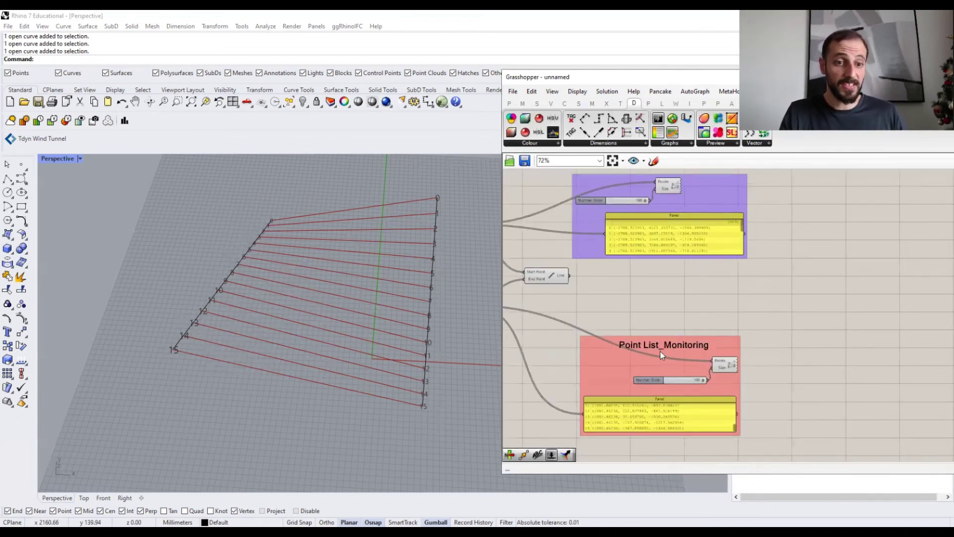
Copy the "Point List_Monitoring" scribble above the purple Point List group and add the copy to that group
right_drag(661, 323, 659, 345)
click(654, 372)
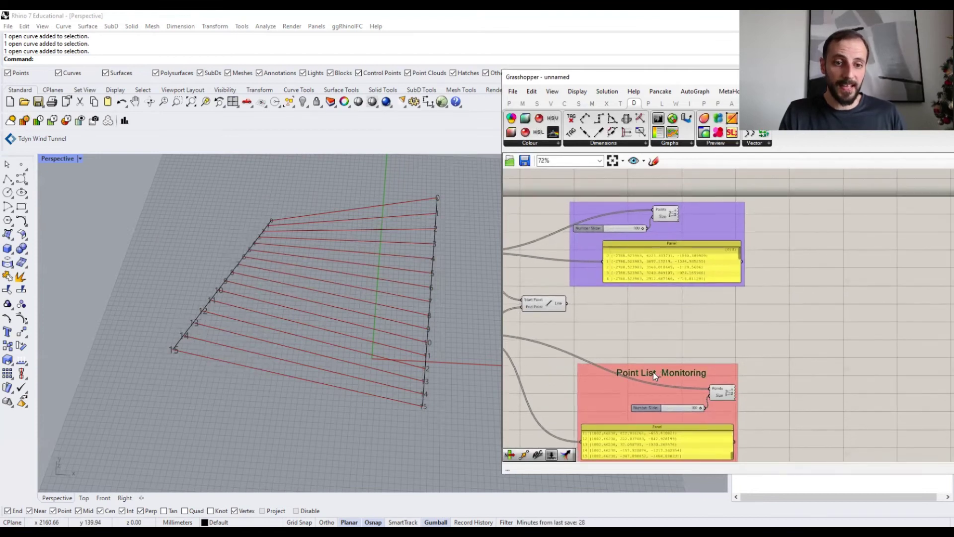
key(ctrl+c)
key(ctrl+v)
drag(653, 372, 628, 184)
right_click(605, 204)
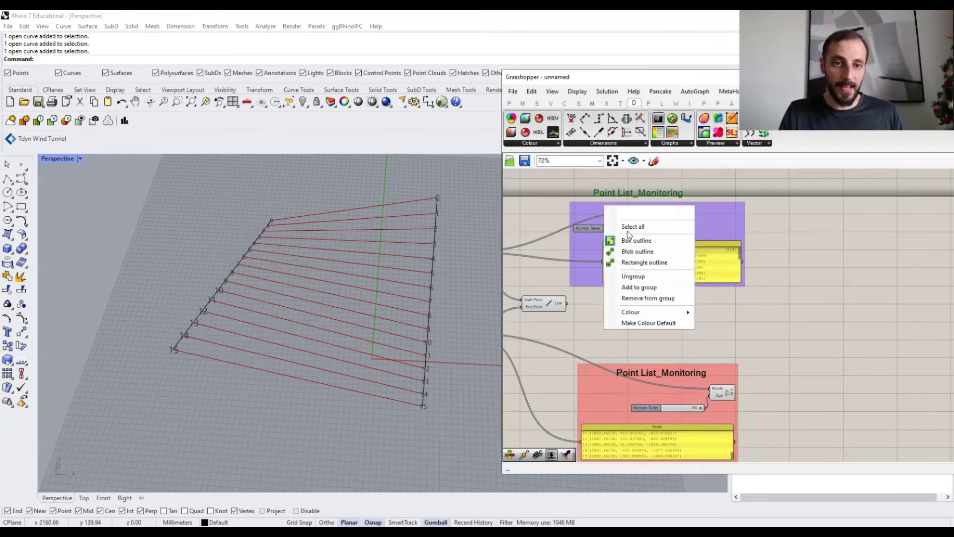
click(640, 288)
Group the first Curve parameter, its count slider and the first Divide Curve component
right_drag(555, 287, 783, 301)
right_drag(703, 227, 746, 228)
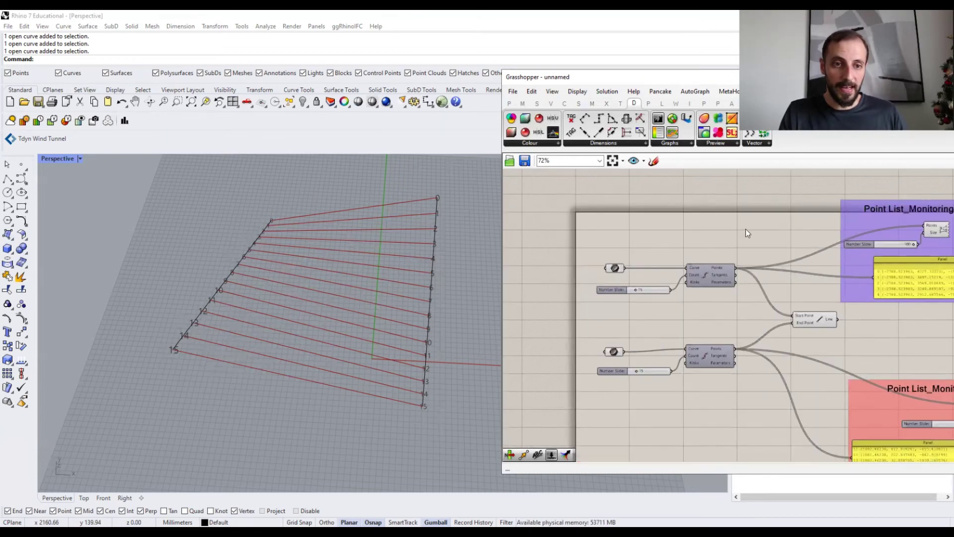
drag(748, 228, 585, 303)
right_click(586, 227)
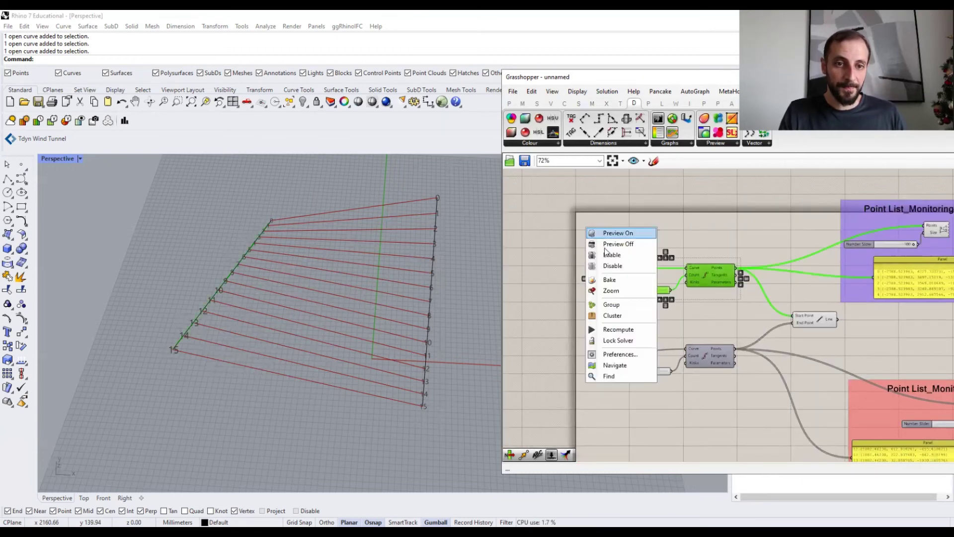
click(618, 305)
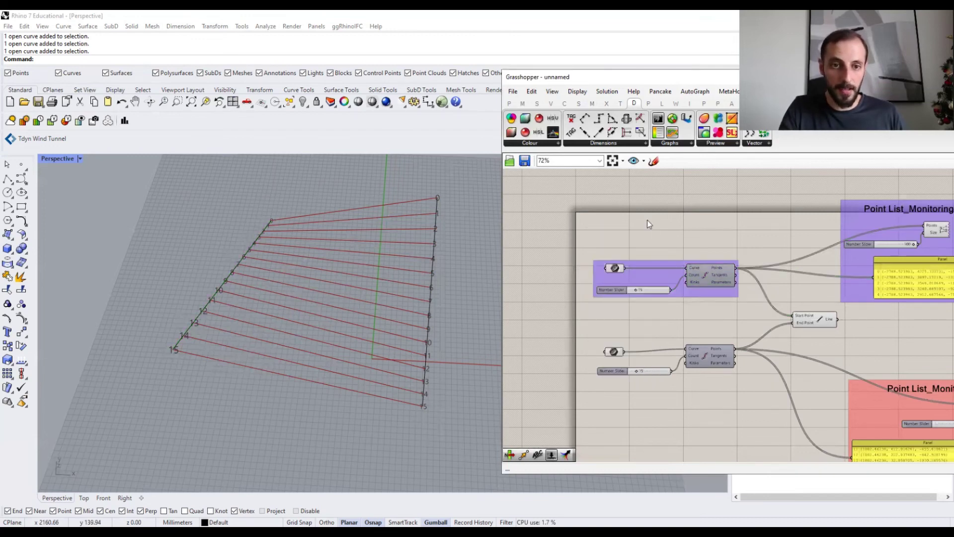
Add a scribble reading "Dividing Curve" above the first Divide Curve group, include it in the group and place it closer to the components
double_click(654, 228)
text(Divi)
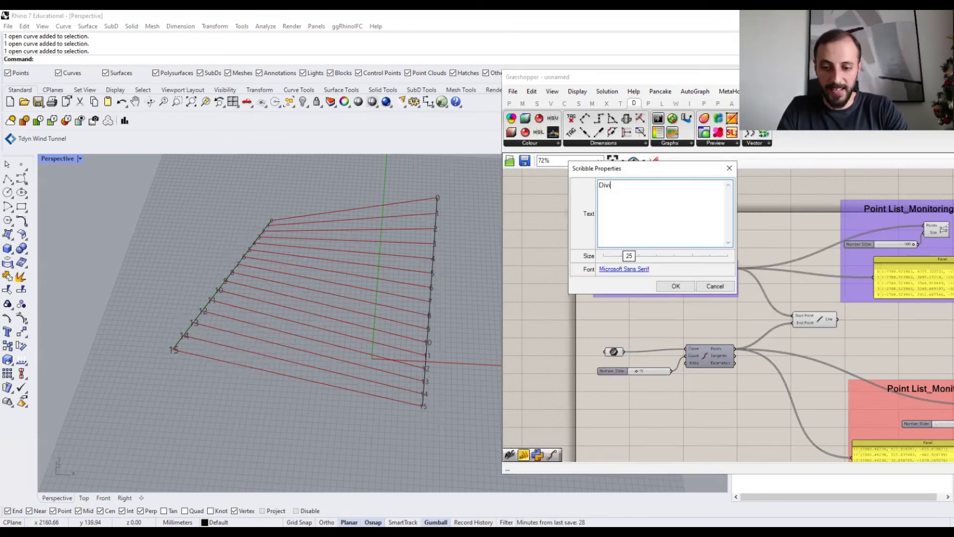
text(ding)
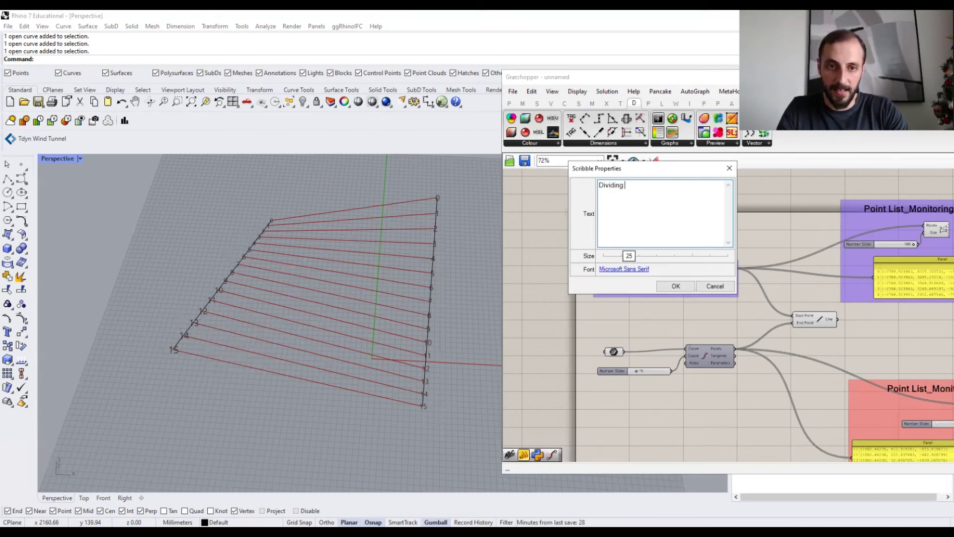
text( Curve)
key(Return)
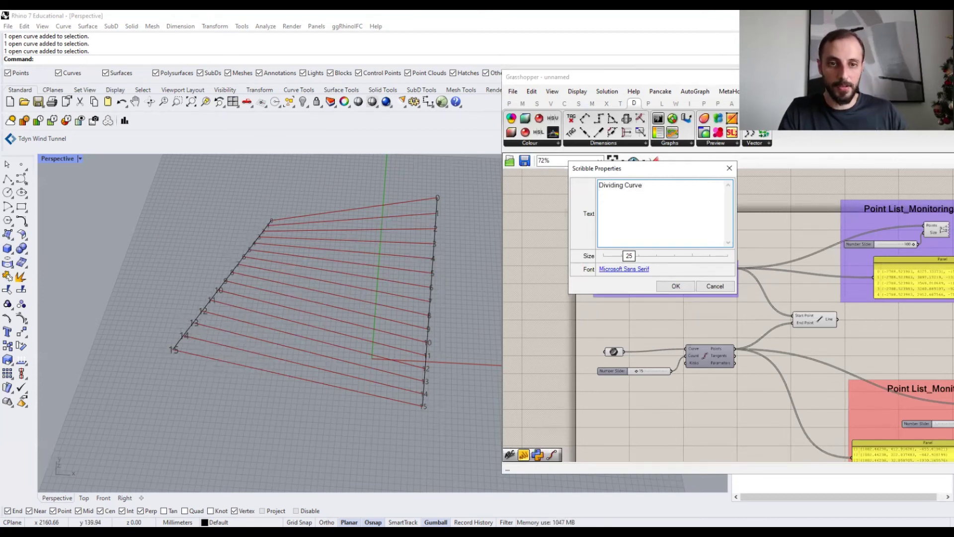
click(675, 286)
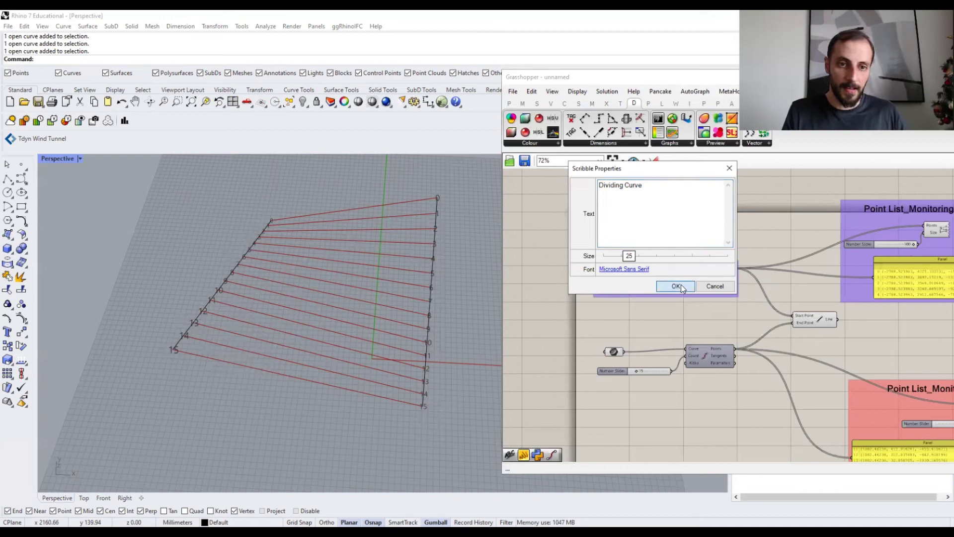
right_click(659, 272)
click(682, 357)
drag(655, 236, 668, 253)
Copy the "Dividing Curve" scribble above the second Divide Curve and group it with that component, its Curve parameter and count slider
right_drag(748, 325, 726, 309)
drag(726, 308, 528, 371)
alt+drag(625, 229, 623, 315)
drag(719, 305, 557, 374)
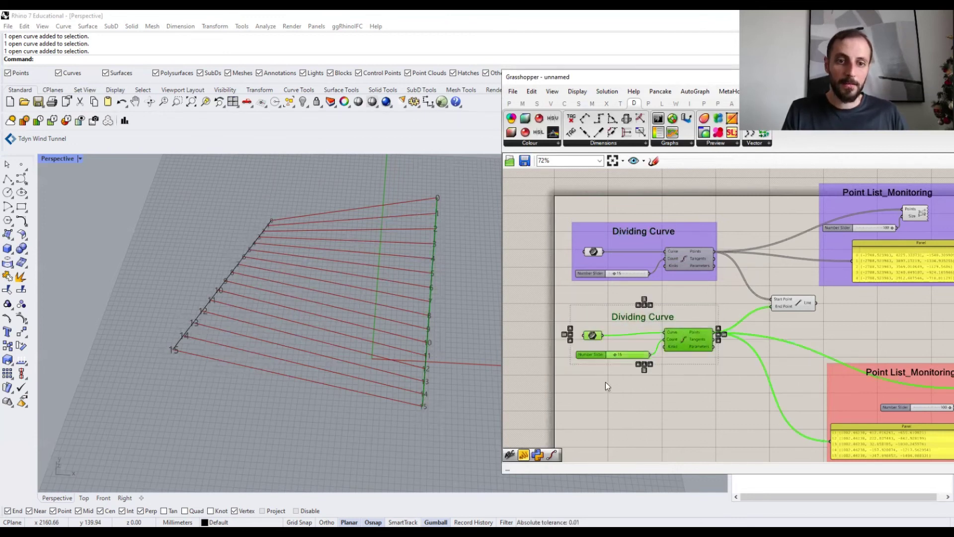
right_click(607, 373)
click(632, 449)
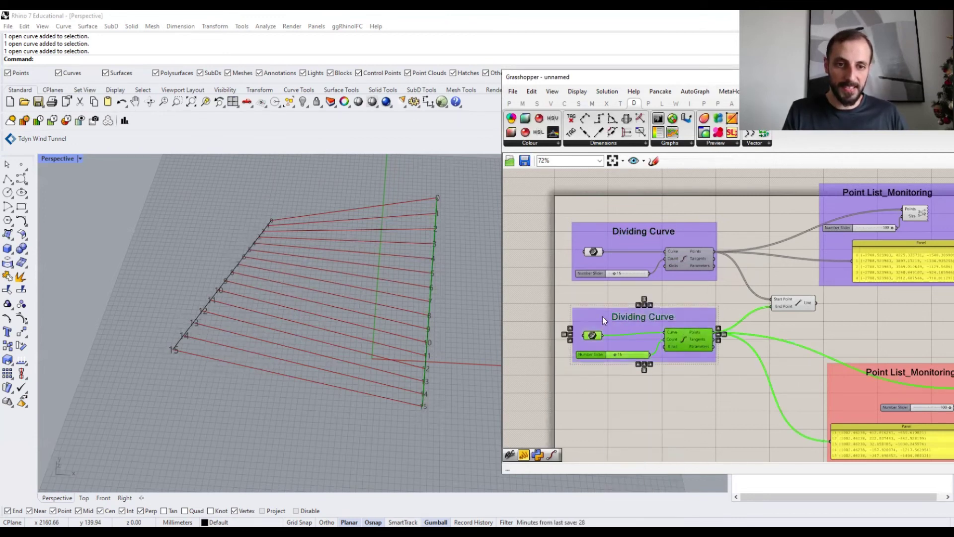
Recolour the second Dividing Curve group red with hue 0°
right_click(601, 316)
mouse_move(640, 426)
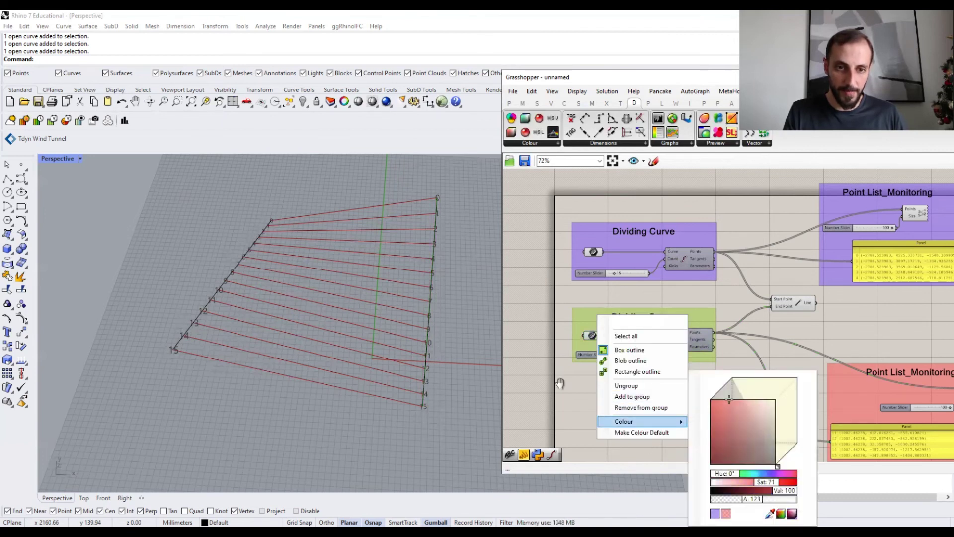
Spread the two Point List_Monitoring groups apart, moving the purple one higher and the red one lower around the Line component
click(561, 383)
scroll(560, 383, down, 2)
right_drag(650, 317, 613, 294)
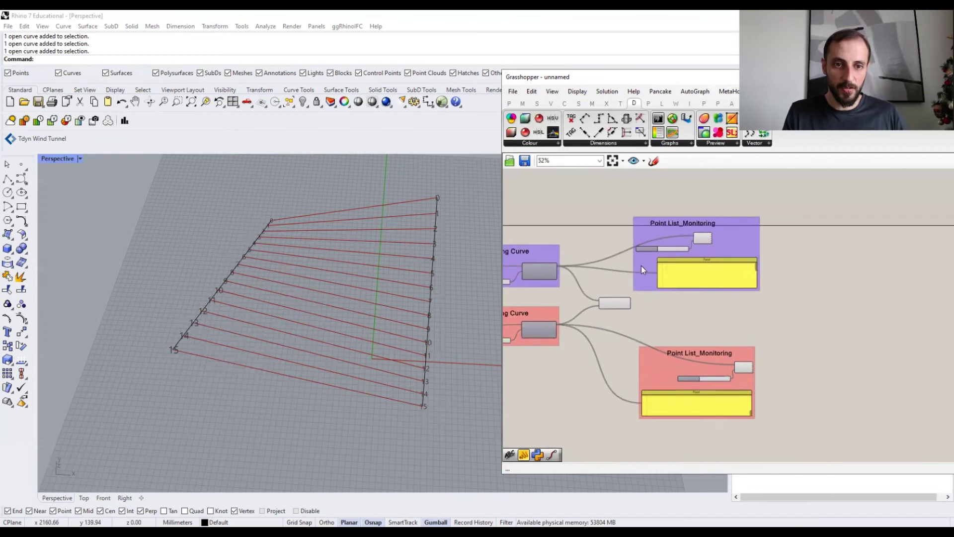
drag(641, 270, 626, 224)
drag(654, 370, 631, 392)
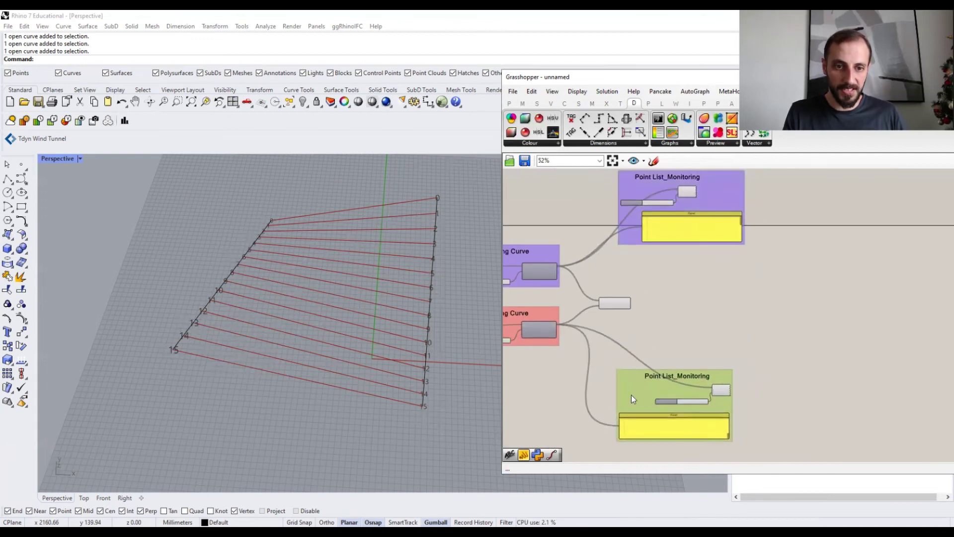
click(636, 313)
Add a Loft component beside the Line component, feed the Line output into its Curves input and align it with Line
scroll(637, 310, up, 4)
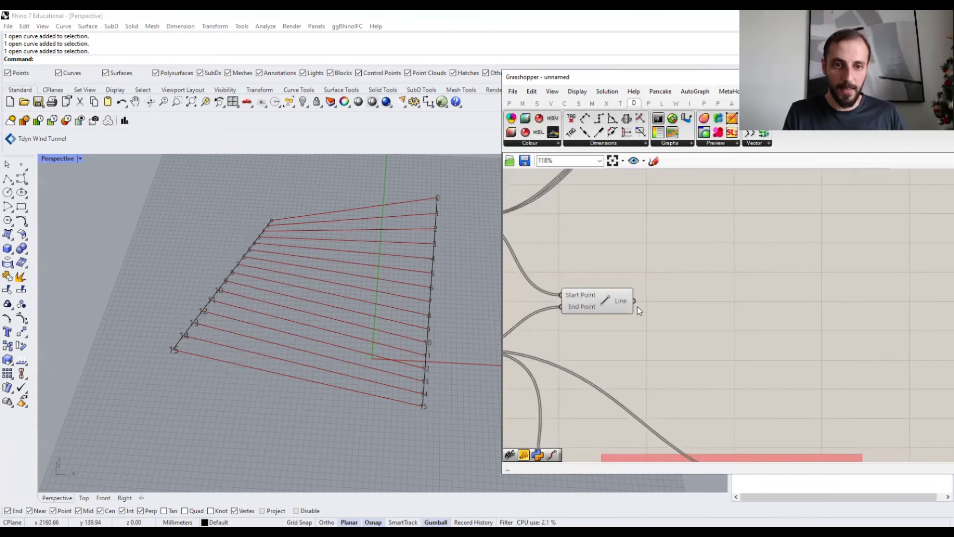
double_click(675, 298)
text(loft)
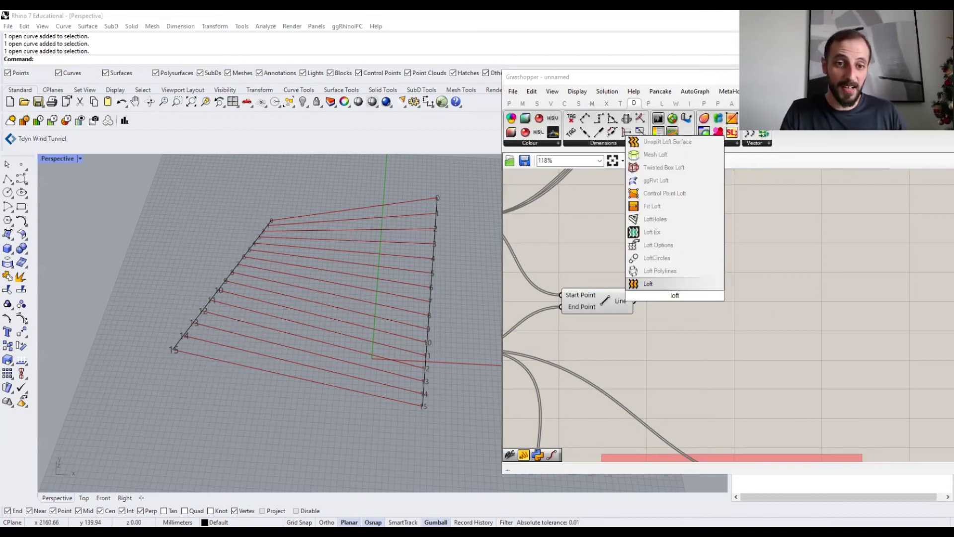
click(670, 286)
drag(635, 301, 705, 297)
right_drag(703, 266, 684, 251)
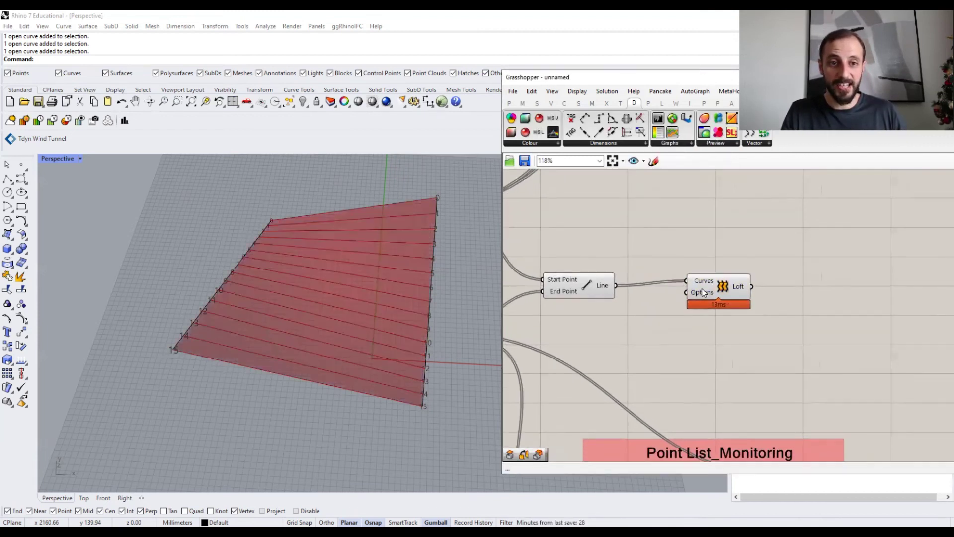
drag(718, 289, 718, 297)
click(708, 262)
Stretch the nearer Rhino line with Scale1D, using its lower end as base point and its upper end as first reference point
right_drag(308, 284, 283, 230)
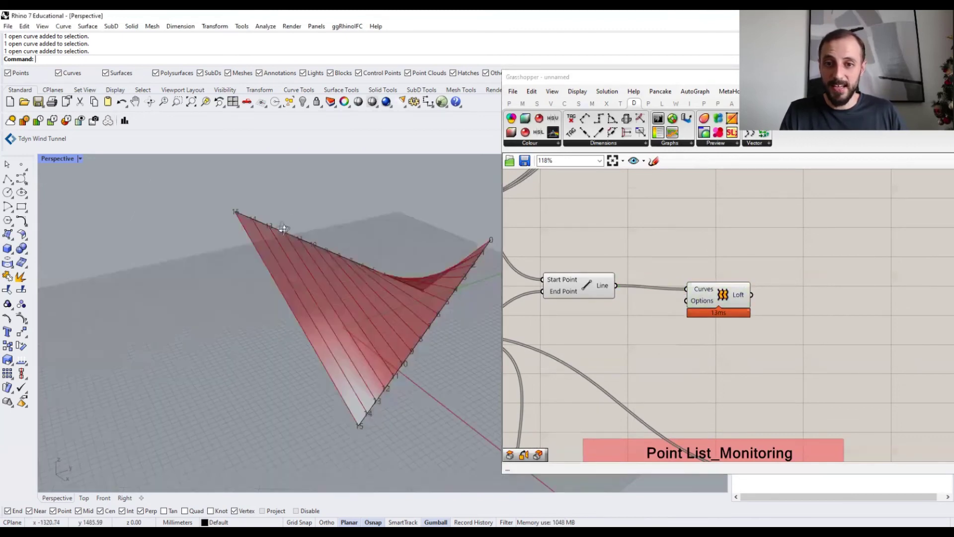
right_drag(381, 268, 419, 315)
click(432, 311)
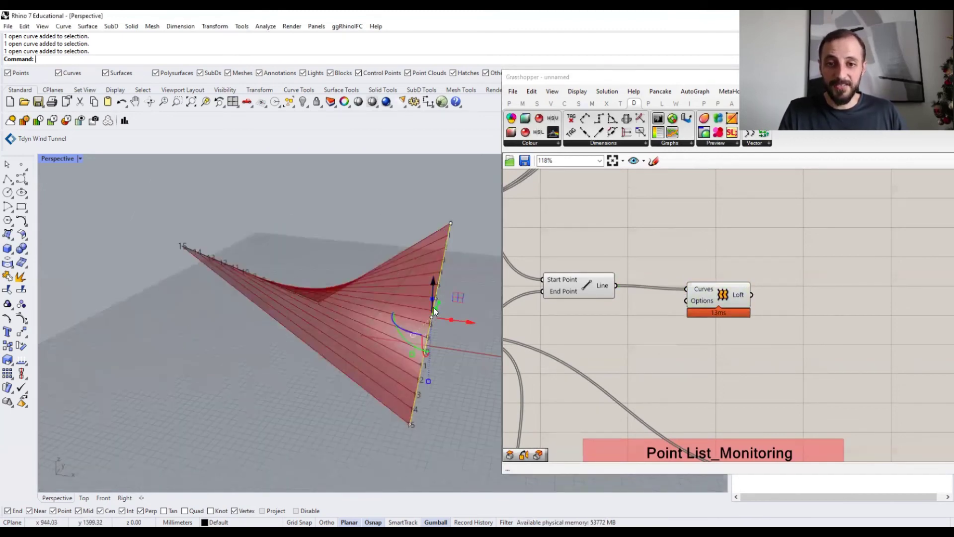
text(Scale1D)
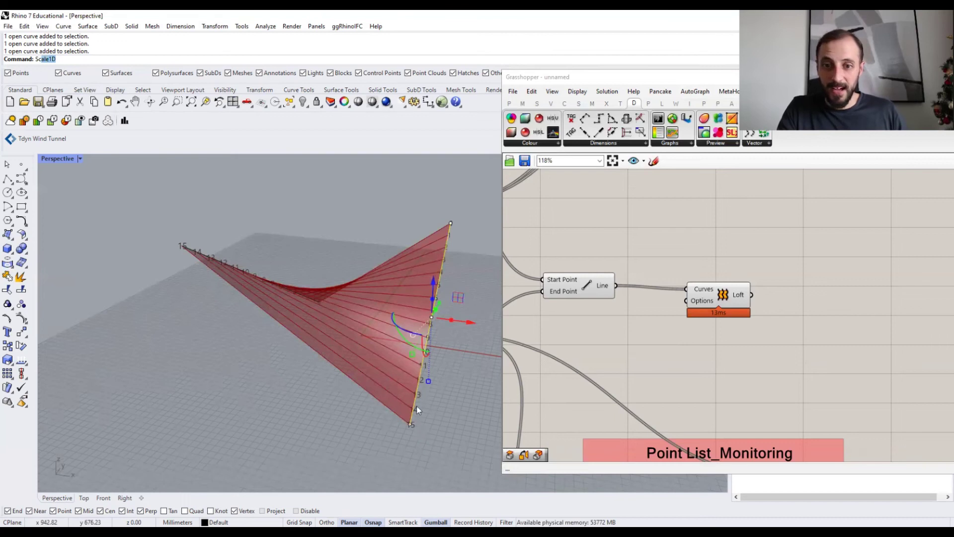
key(Return)
click(410, 424)
click(451, 224)
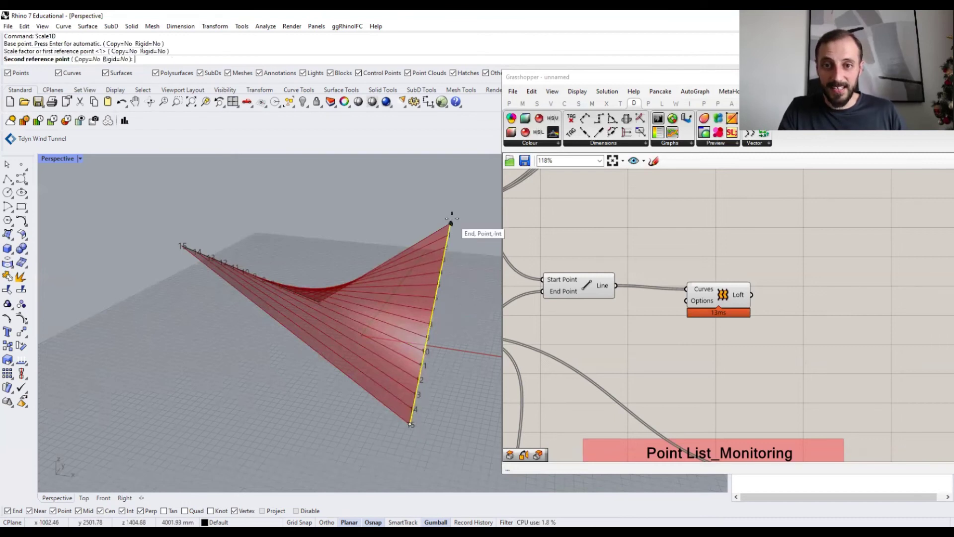
shift+right_drag(466, 175, 456, 213)
scroll(456, 214, down, 6)
click(466, 179)
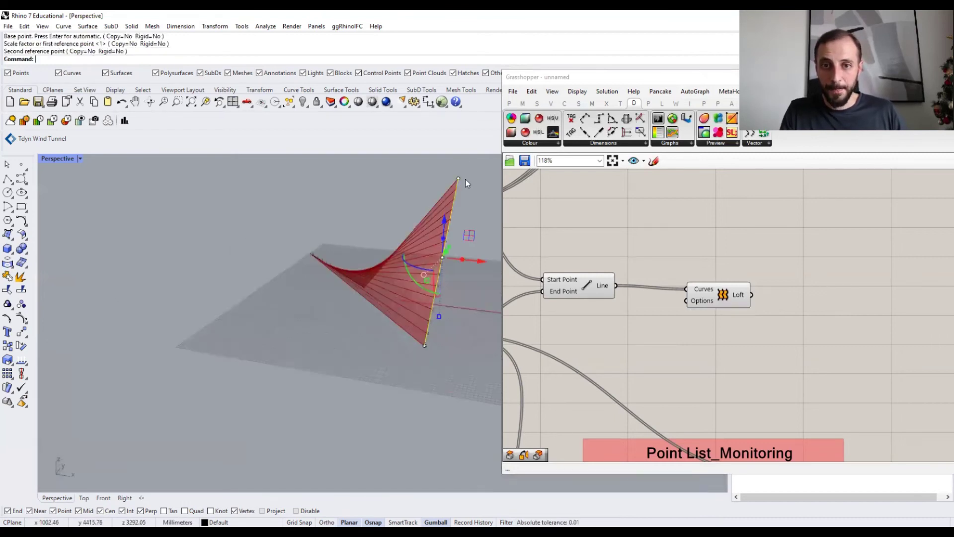
Reposition the stretched line freehand to reshape the lofted surface, and inspect the surface from several angles
right_drag(381, 221, 377, 281)
scroll(369, 276, down, 7)
click(398, 271)
scroll(377, 280, up, 7)
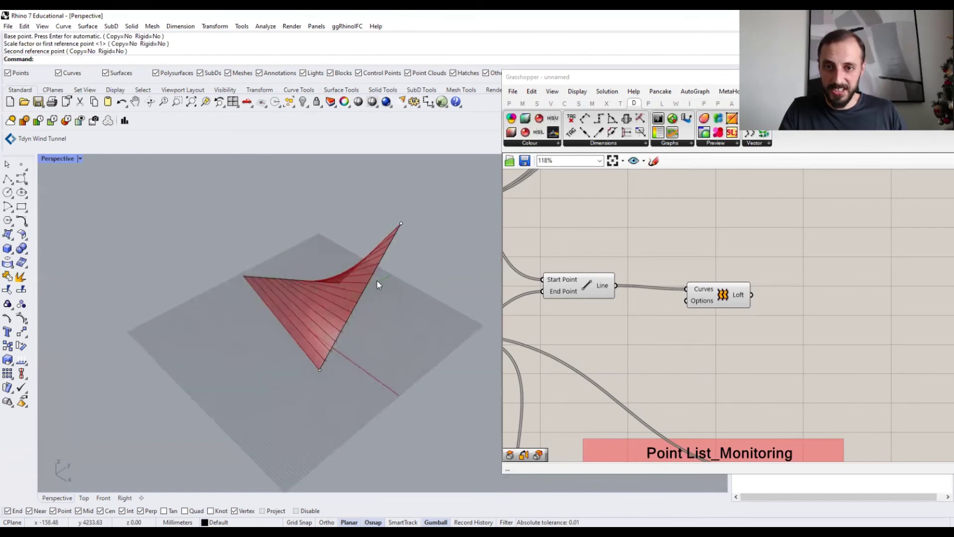
scroll(377, 280, up, 2)
click(338, 334)
drag(335, 337, 330, 331)
mouse_move(330, 331)
right_down()
mouse_move(355, 321)
mouse_move(325, 311)
mouse_move(323, 326)
right_up()
drag(328, 325, 351, 331)
click(305, 296)
right_drag(305, 296, 407, 274)
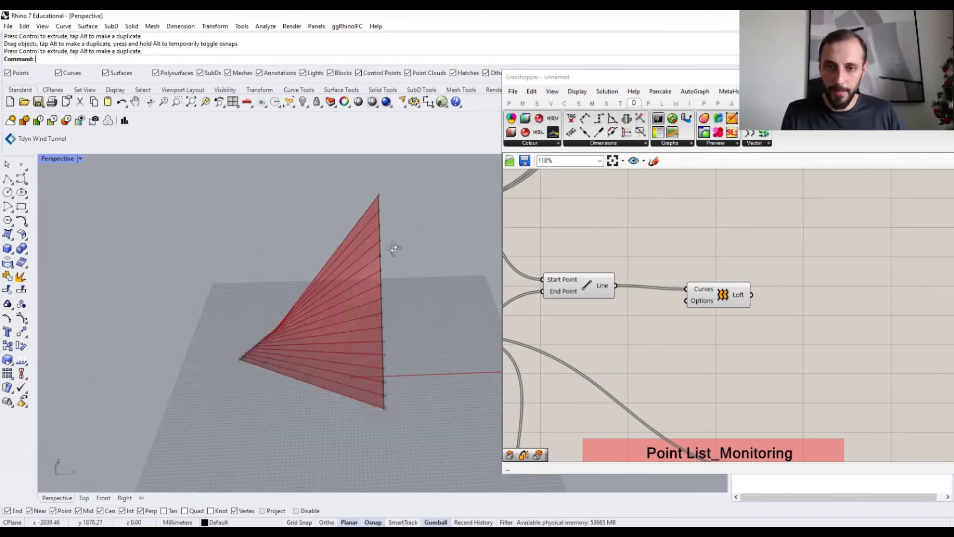
right_drag(338, 291, 294, 334)
right_drag(362, 298, 299, 256)
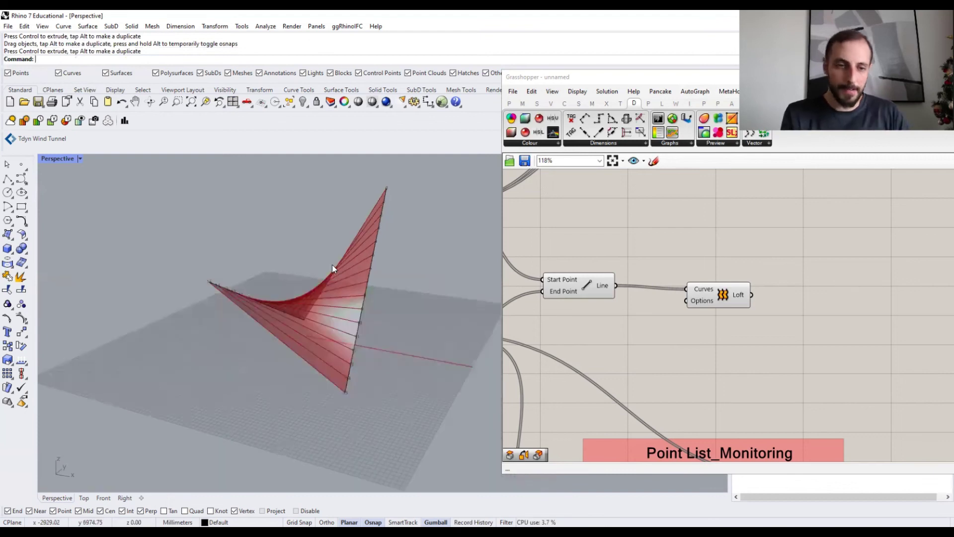
Move the red Point List_Monitoring group slightly closer to the Line and Loft components
click(709, 301)
scroll(711, 294, down, 4)
right_drag(701, 289, 688, 282)
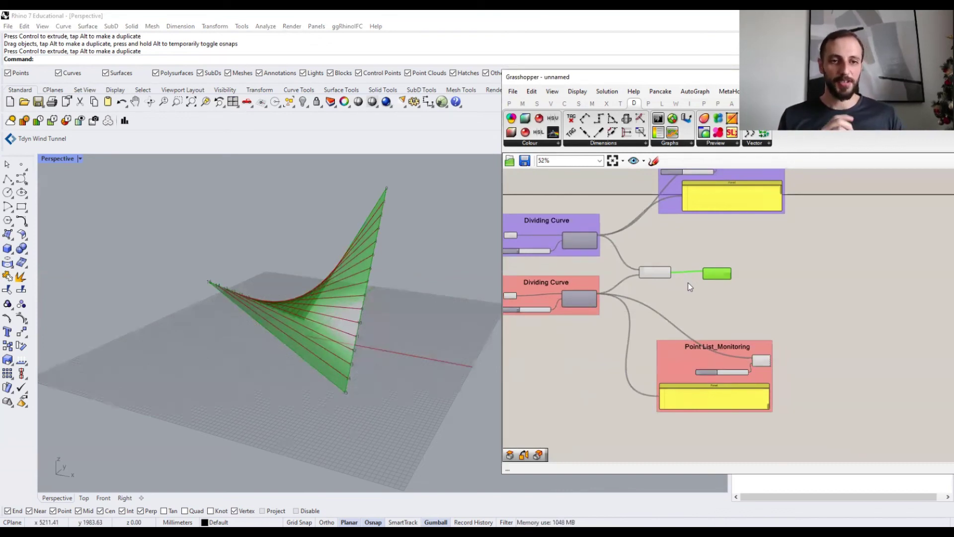
drag(681, 361, 679, 346)
click(644, 330)
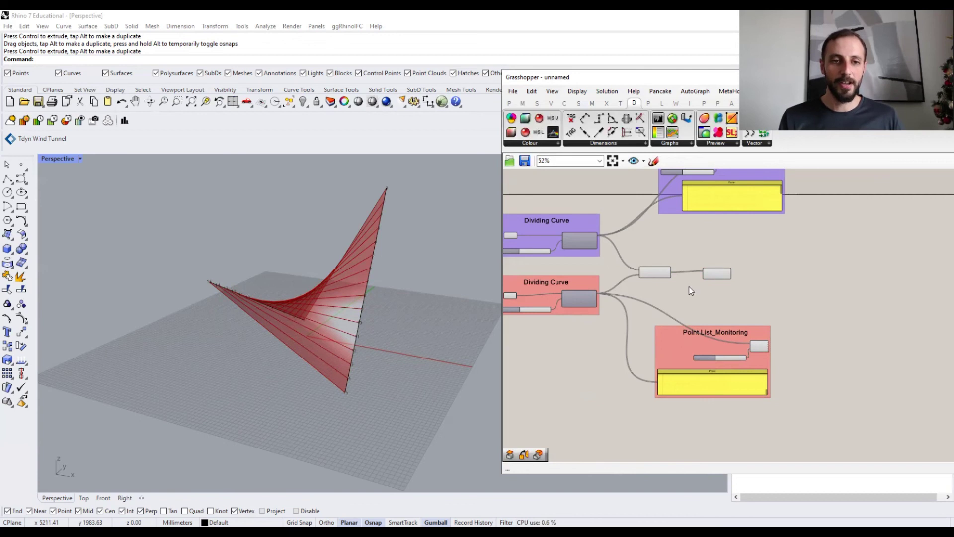
Put the Line component into a group of its own
scroll(691, 284, up, 3)
scroll(743, 240, up, 2)
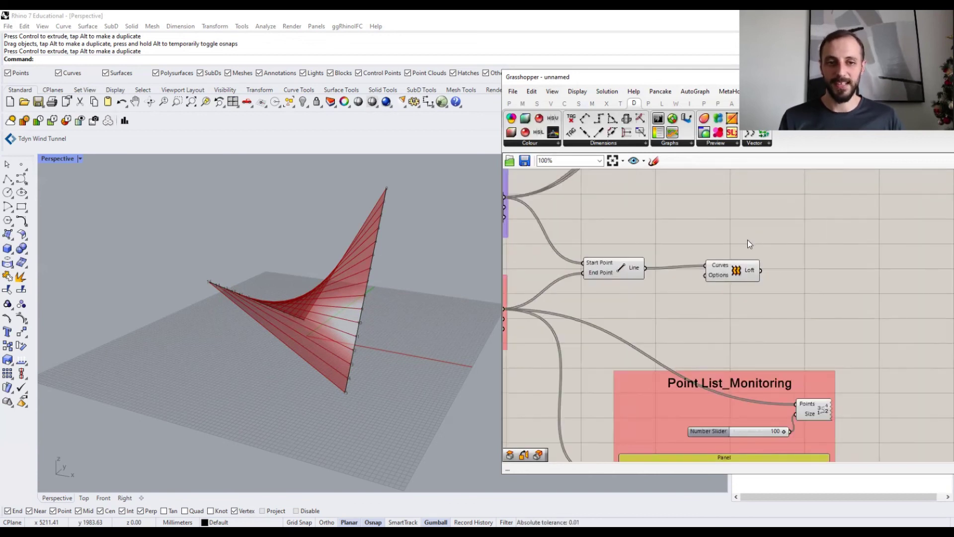
drag(748, 239, 592, 293)
drag(656, 226, 586, 287)
right_click(602, 226)
click(627, 303)
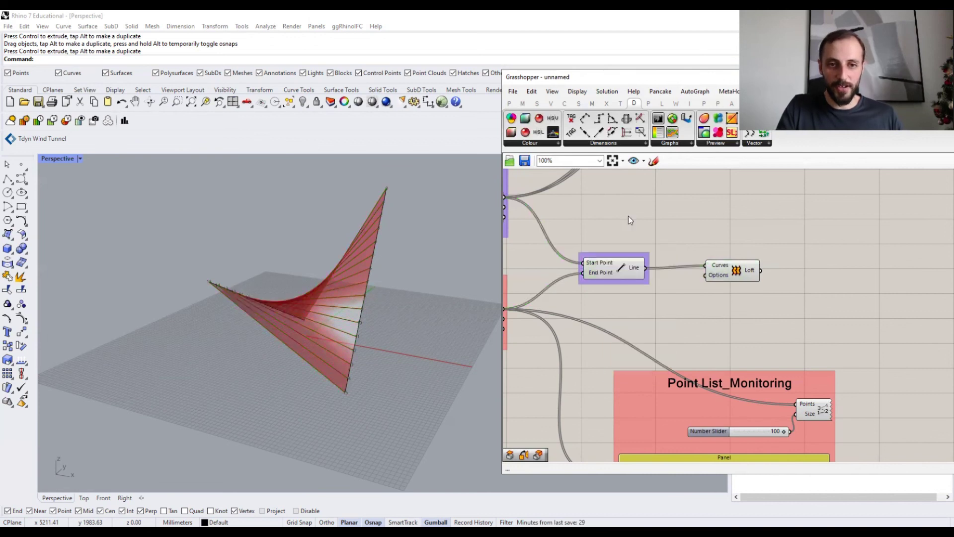
Add a scribble reading "Network Lines" above the Line component and include it in that component's group
double_click(628, 216)
text(scru)
key(BackSpace)
text(ib)
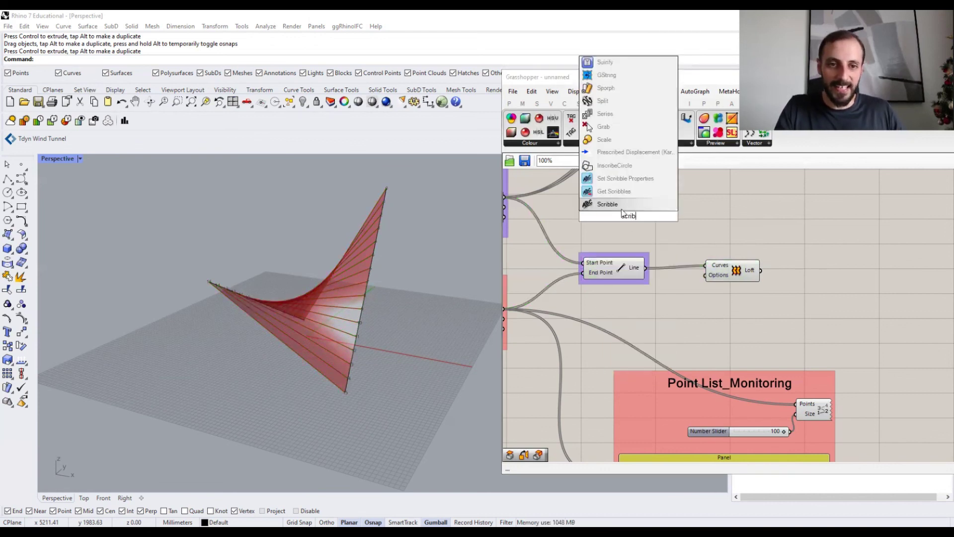
key(Return)
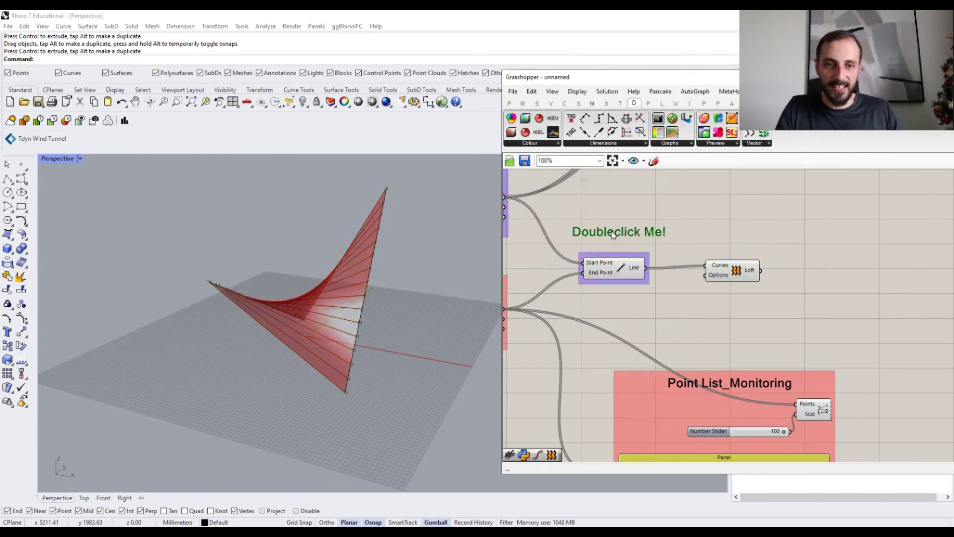
double_click(614, 233)
text(Network Lines)
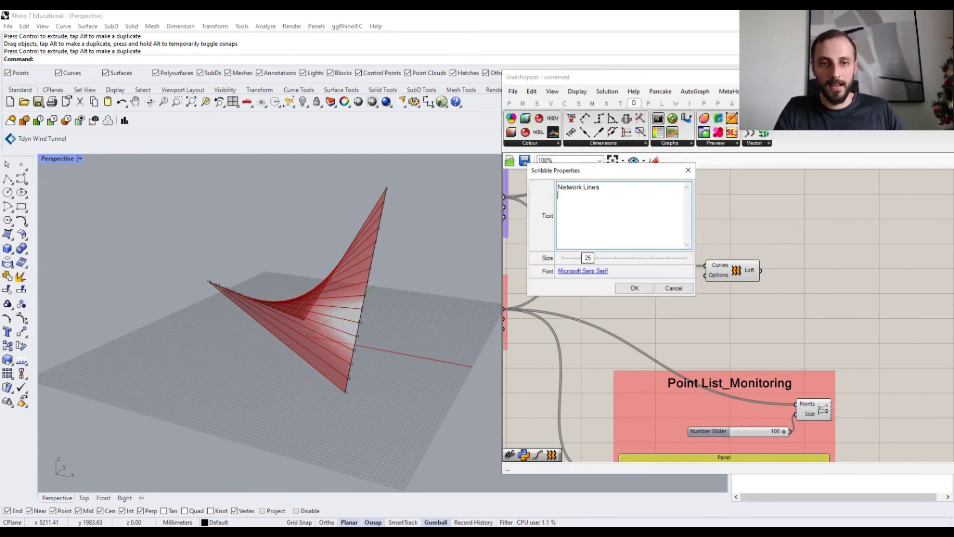
click(635, 288)
right_click(634, 255)
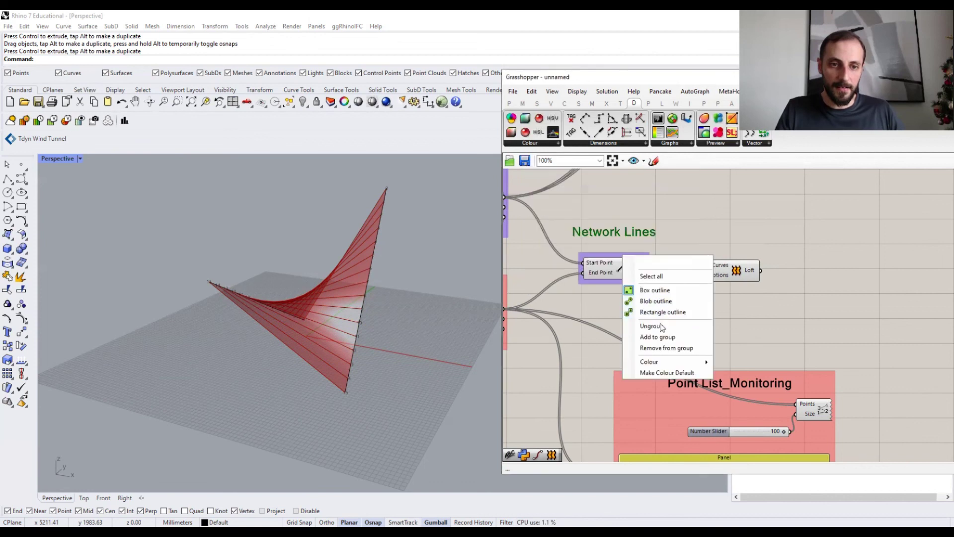
click(668, 337)
Recolour the Network Lines group light green
right_click(646, 239)
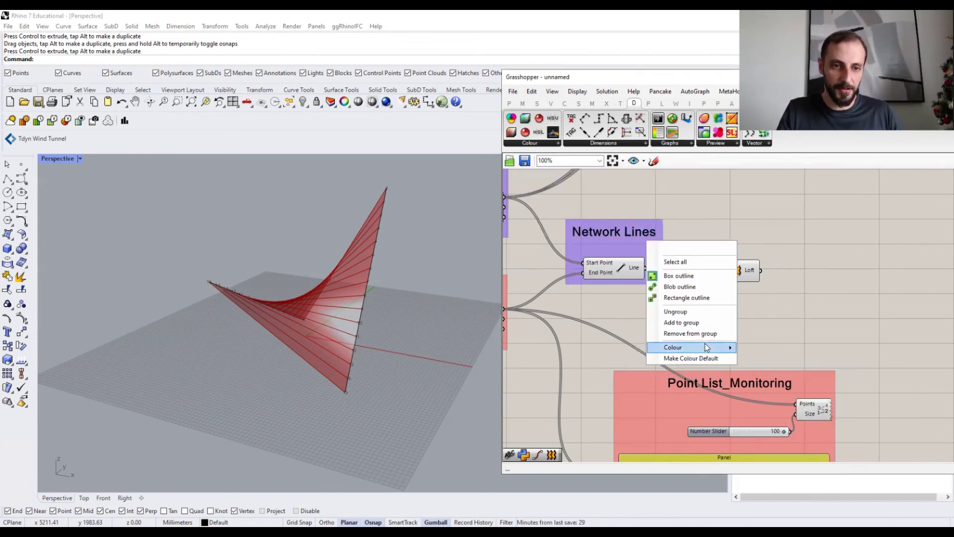
mouse_move(704, 346)
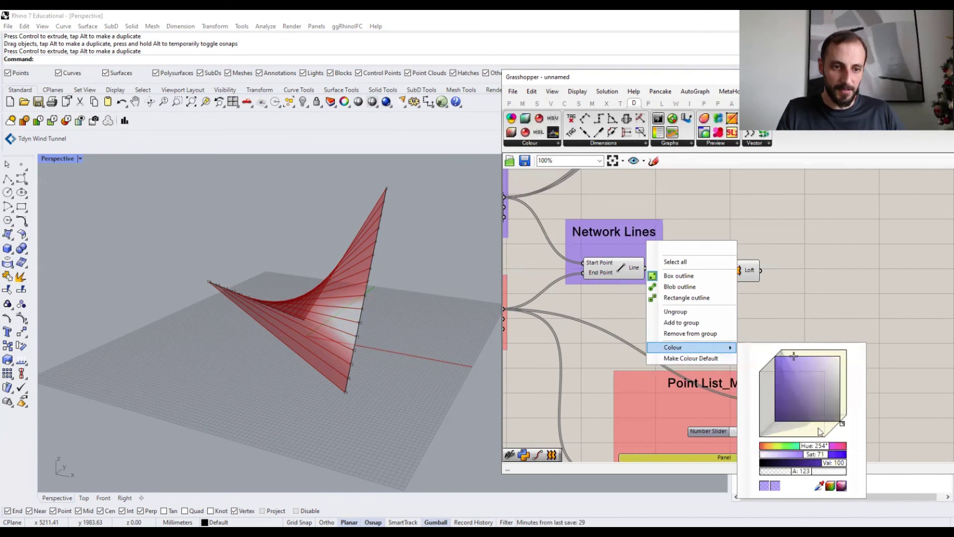
click(790, 454)
drag(805, 445, 785, 446)
click(643, 242)
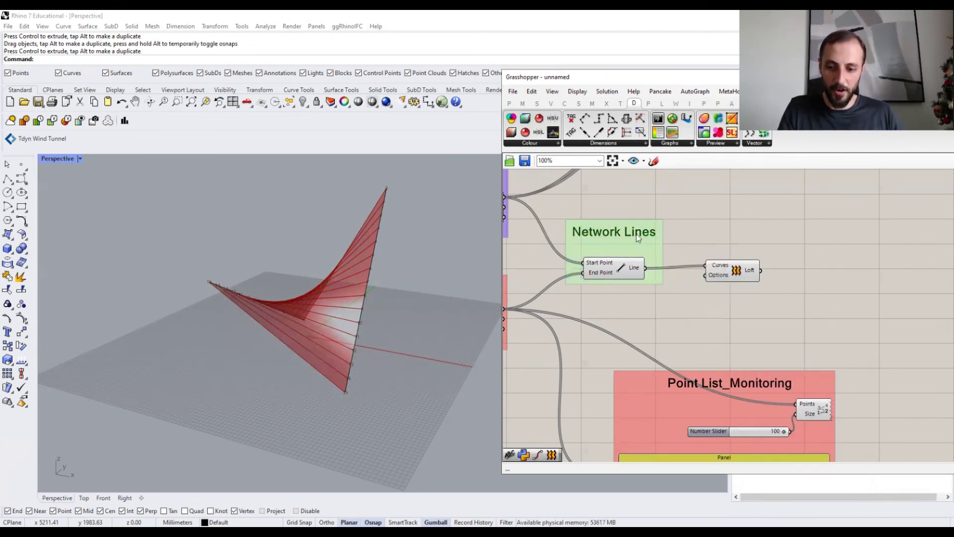
Copy the "Network Lines" scribble above the Loft component and change the copy's text to "Surface"
alt+drag(628, 231, 739, 230)
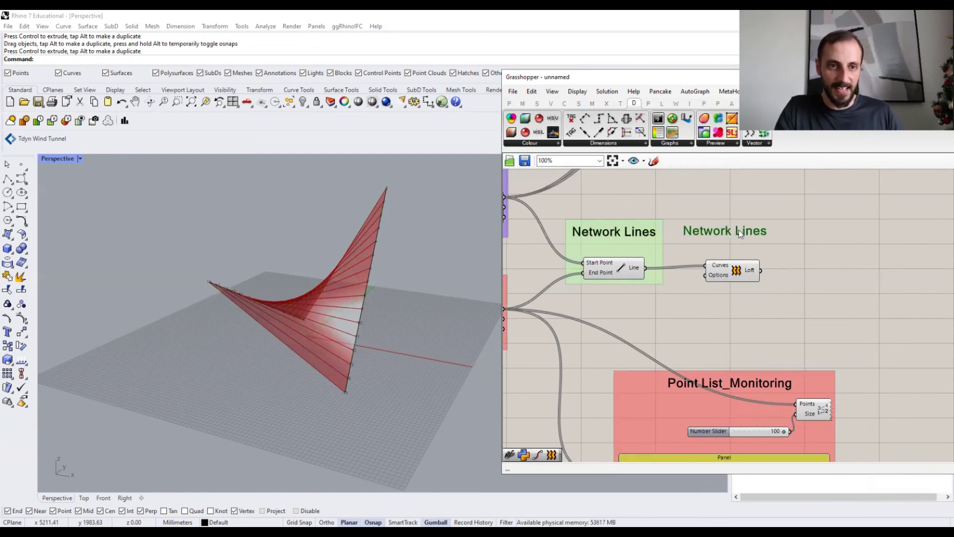
double_click(738, 230)
text(Surface)
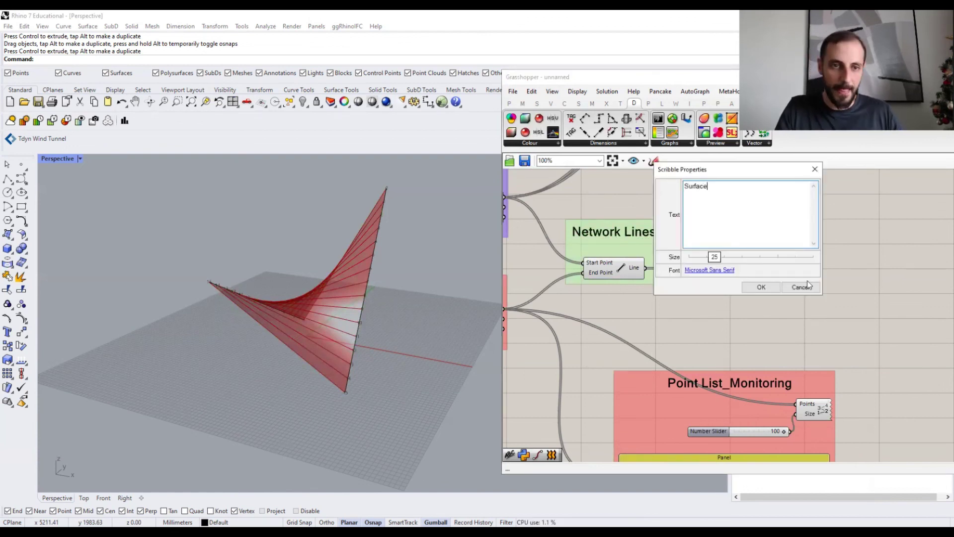
click(771, 289)
Group the "Surface" scribble with the Loft component and place the scribble closer above it
drag(783, 218, 693, 312)
right_click(693, 311)
click(718, 392)
click(726, 284)
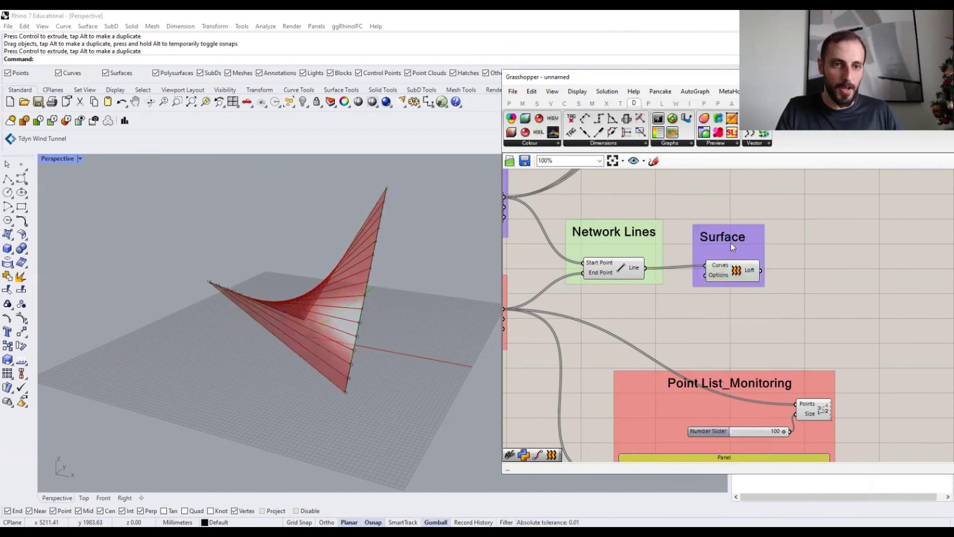
Recolour the Surface group pink
right_click(746, 251)
mouse_move(784, 358)
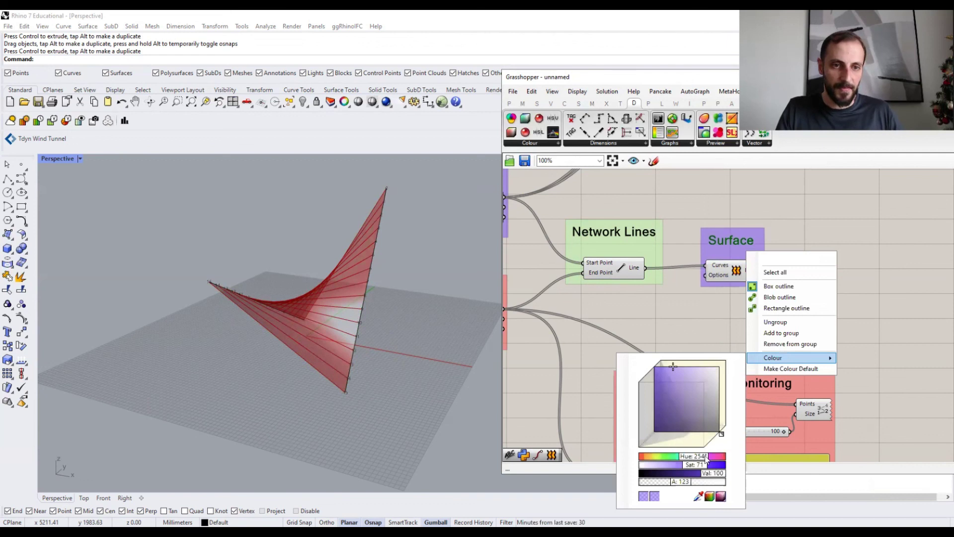
drag(706, 458, 719, 457)
click(678, 303)
scroll(681, 299, down, 4)
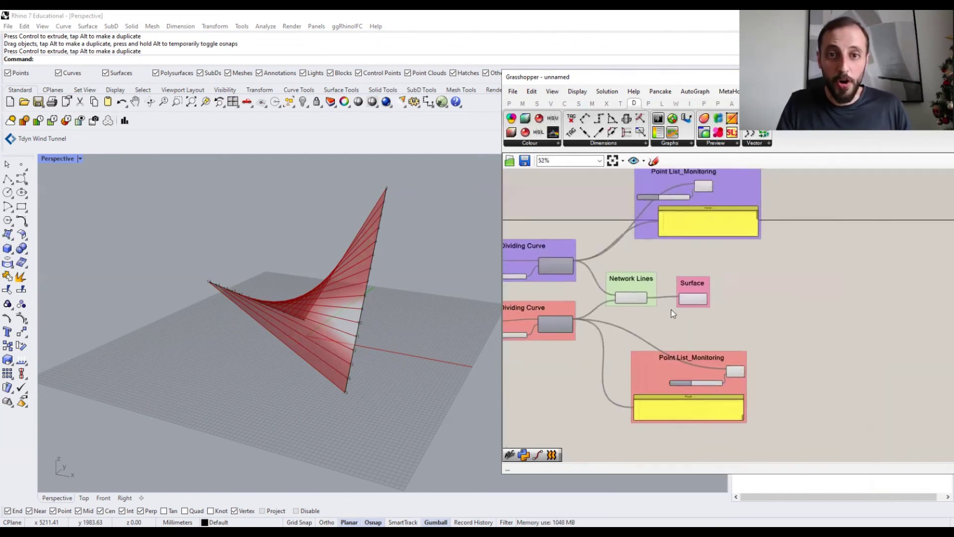